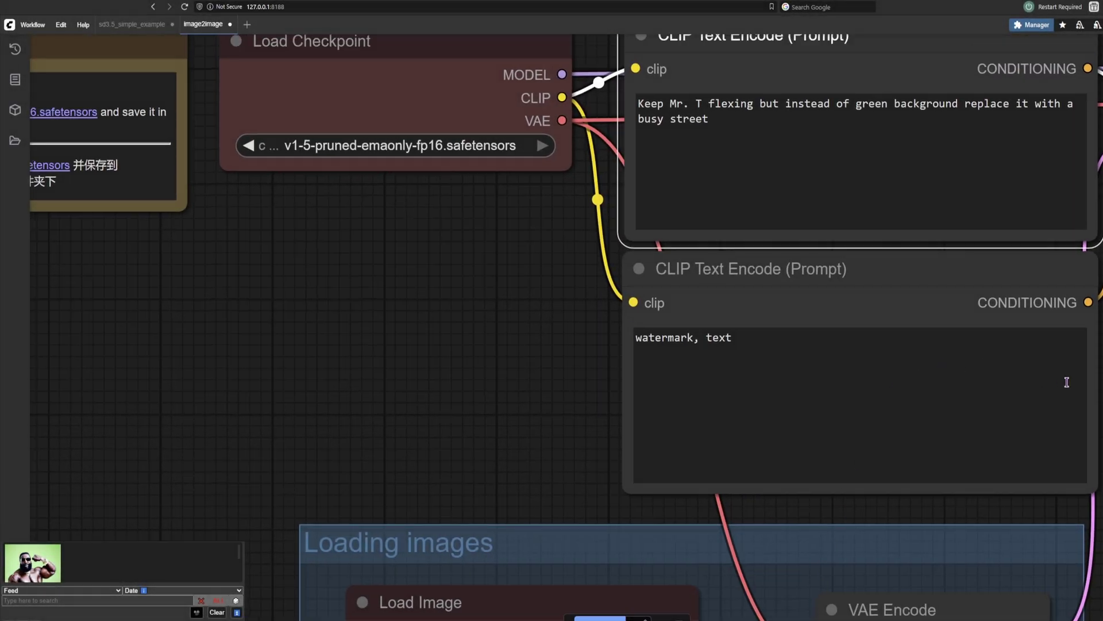
Pan across the KSampler, decode and output nodes, then open Workflow > Browse Templates
drag(1067, 382, 576, 339)
drag(1044, 280, 848, 413)
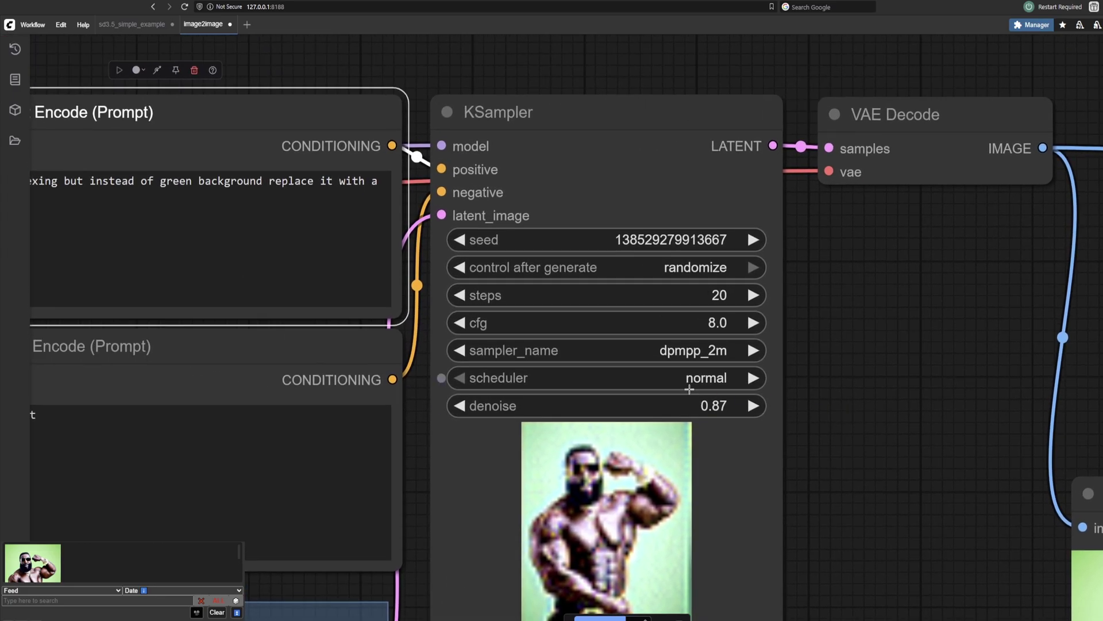
scroll(690, 390, down, 5)
drag(178, 364, 365, 360)
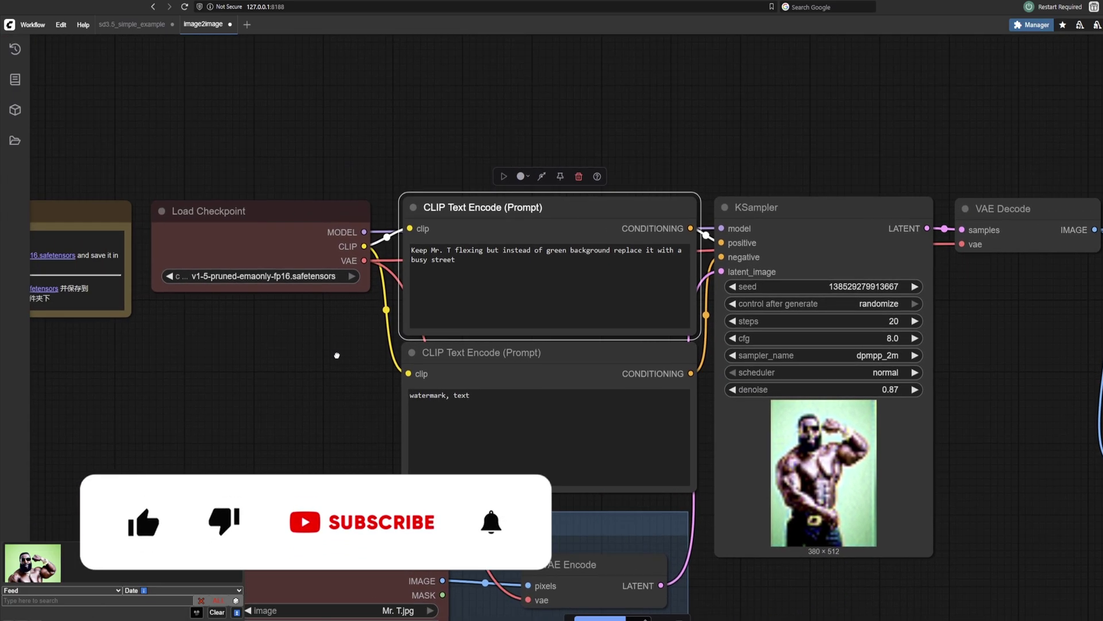
click(33, 28)
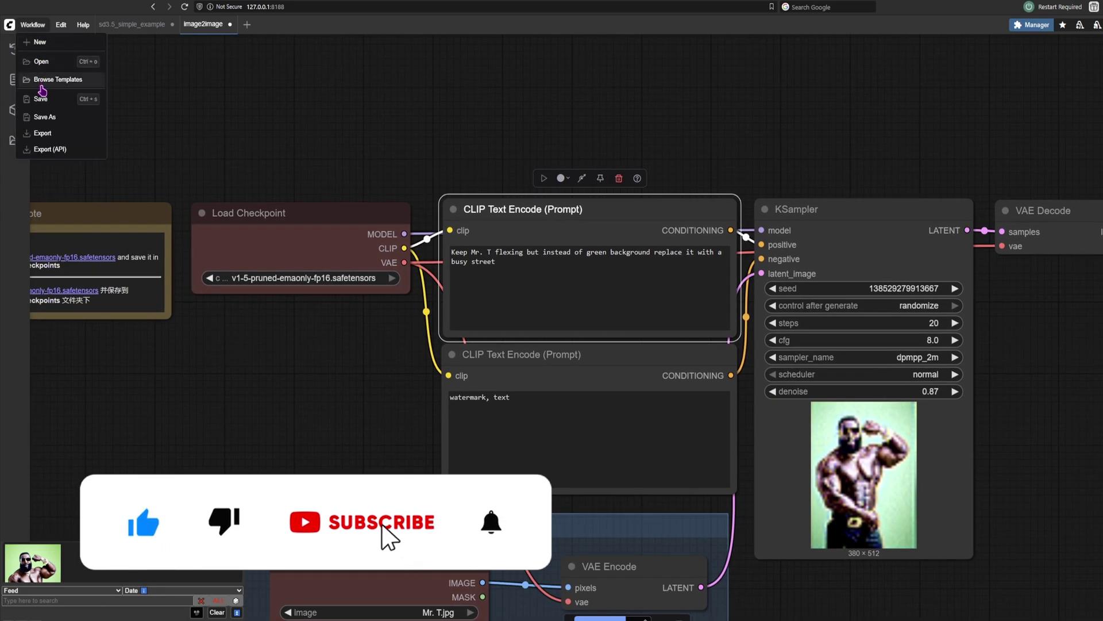
click(57, 79)
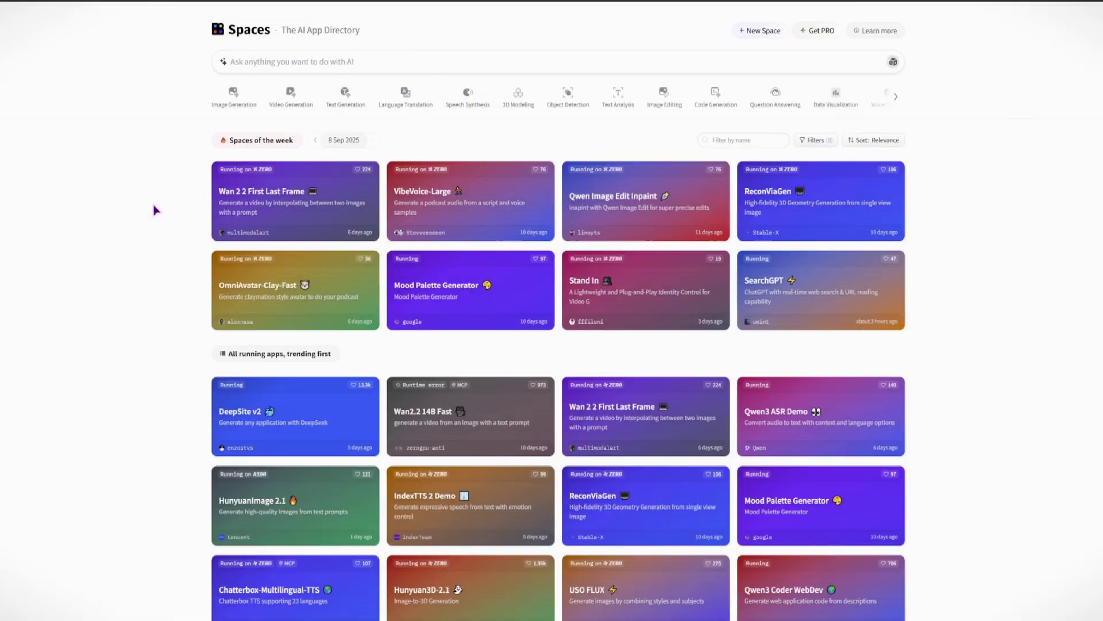
Search Spaces for 'qwen image e' and open the official Qwen Image Edit Space by Qwen
scroll(155, 210, up, 1)
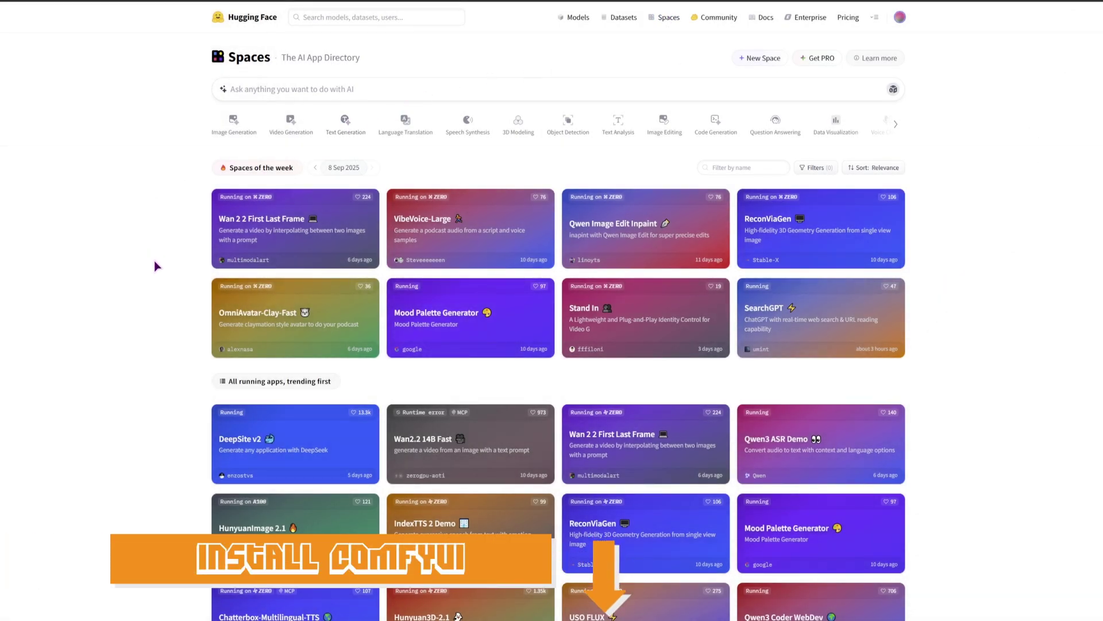
scroll(155, 262, down, 1)
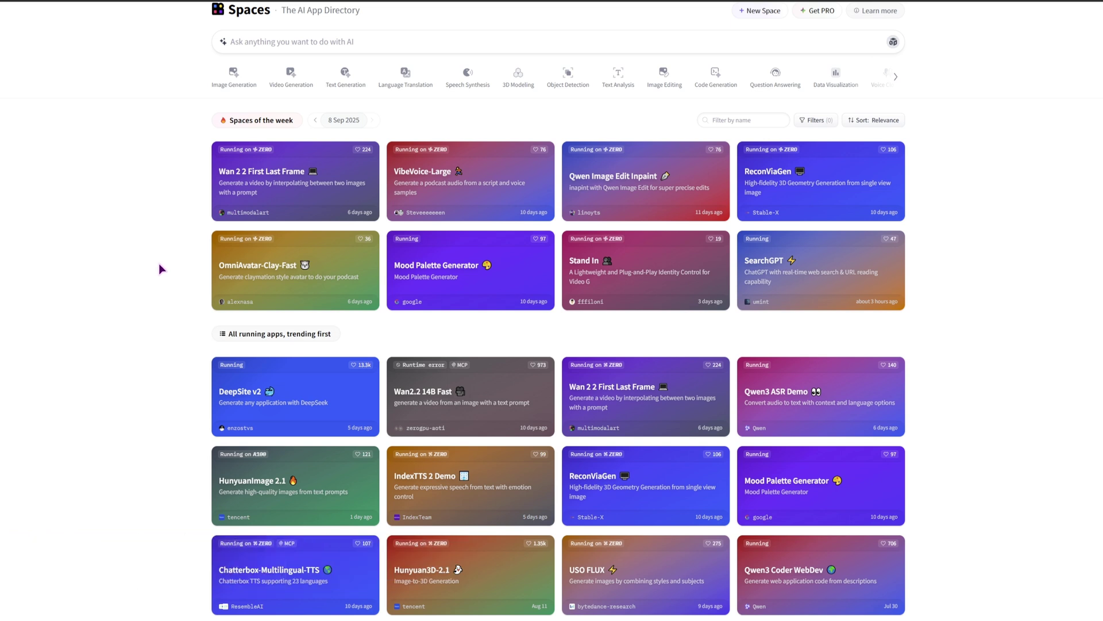
scroll(160, 263, up, 1)
click(282, 88)
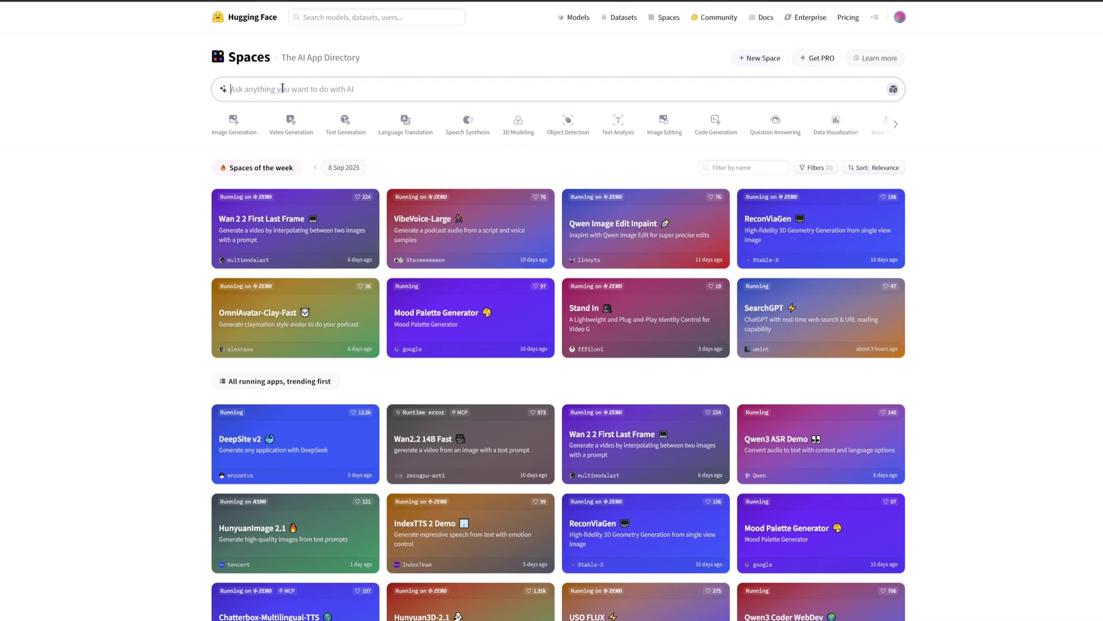
text(qwen image edit)
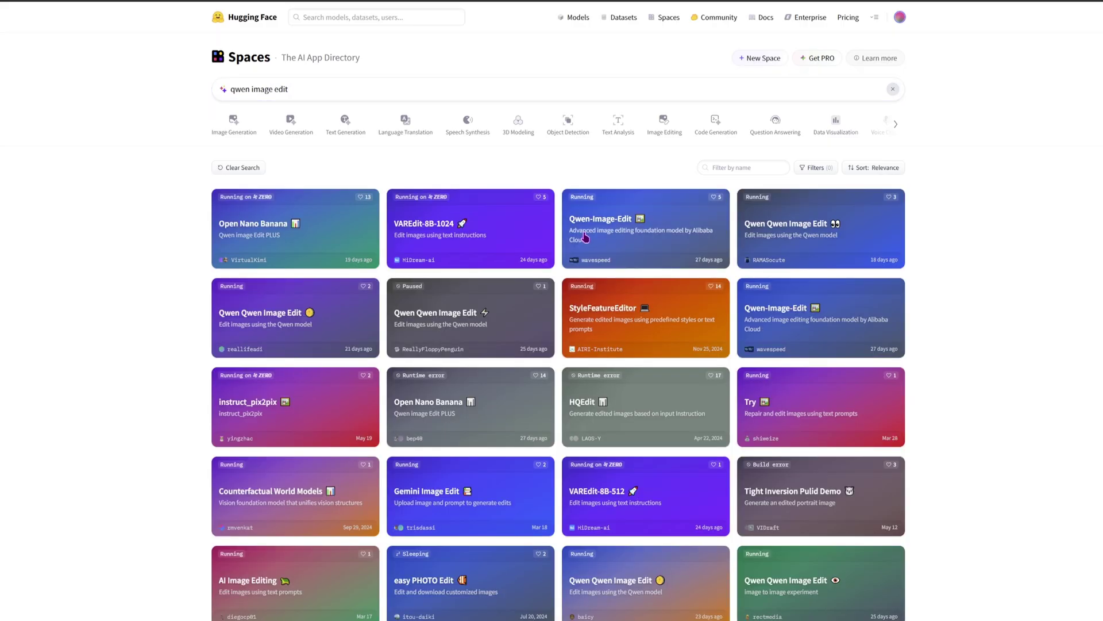
click(615, 238)
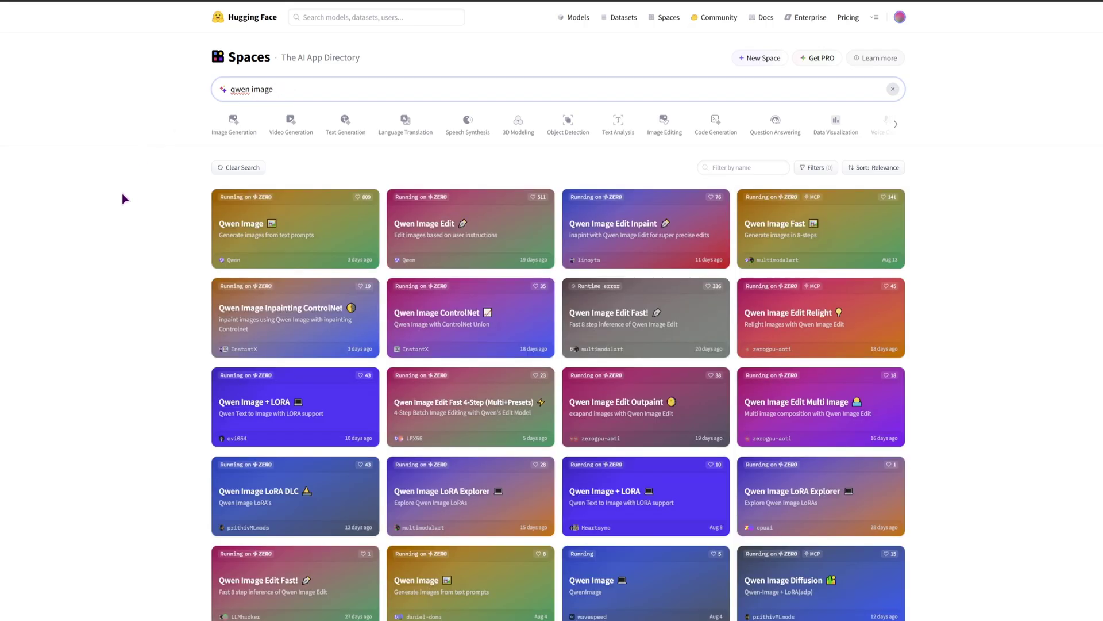
click(459, 244)
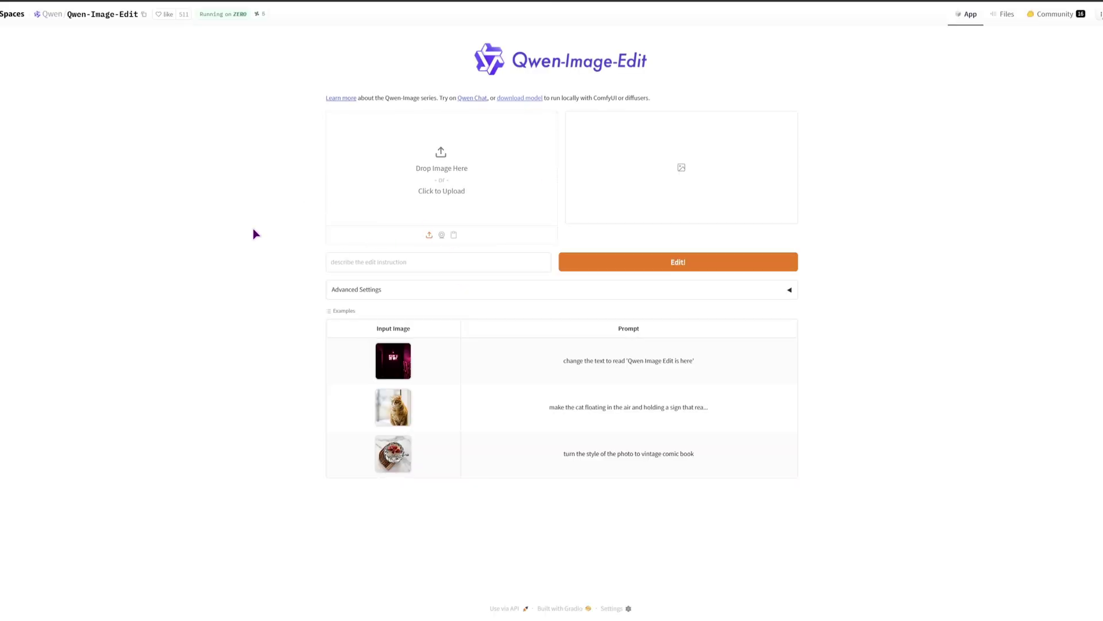
Upload Mr. T.jpg, paste the busy-street instruction, show Advanced Settings and run Edit!
key(alt+Tab)
drag(764, 362, 422, 191)
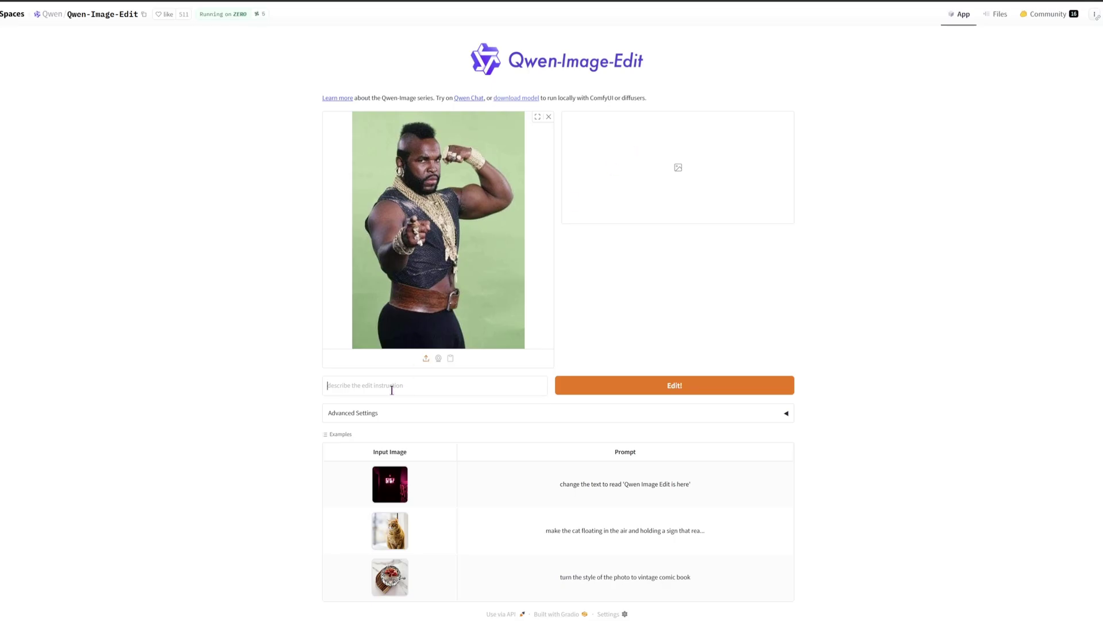
click(392, 390)
text(Keep Mr. T flexing but instead of green background replace it with a busy street)
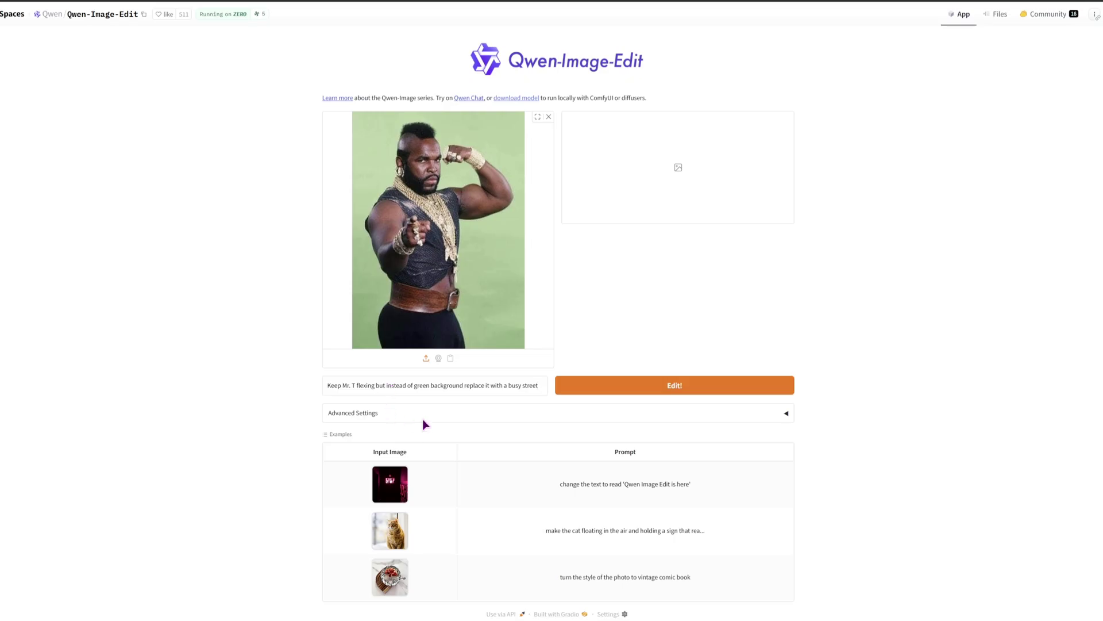
click(784, 413)
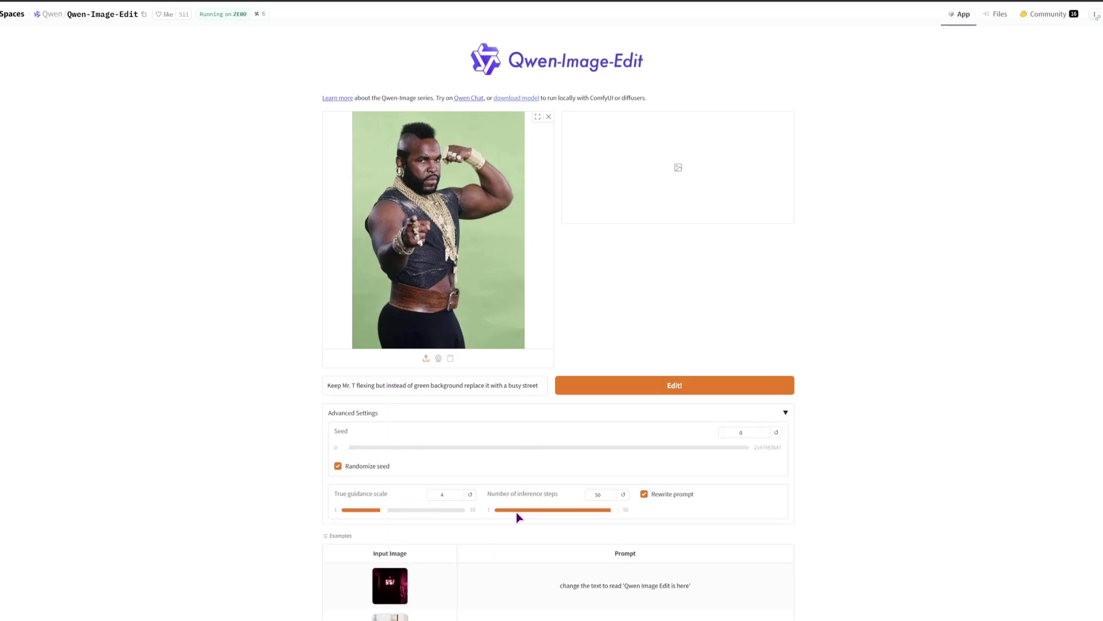
click(676, 387)
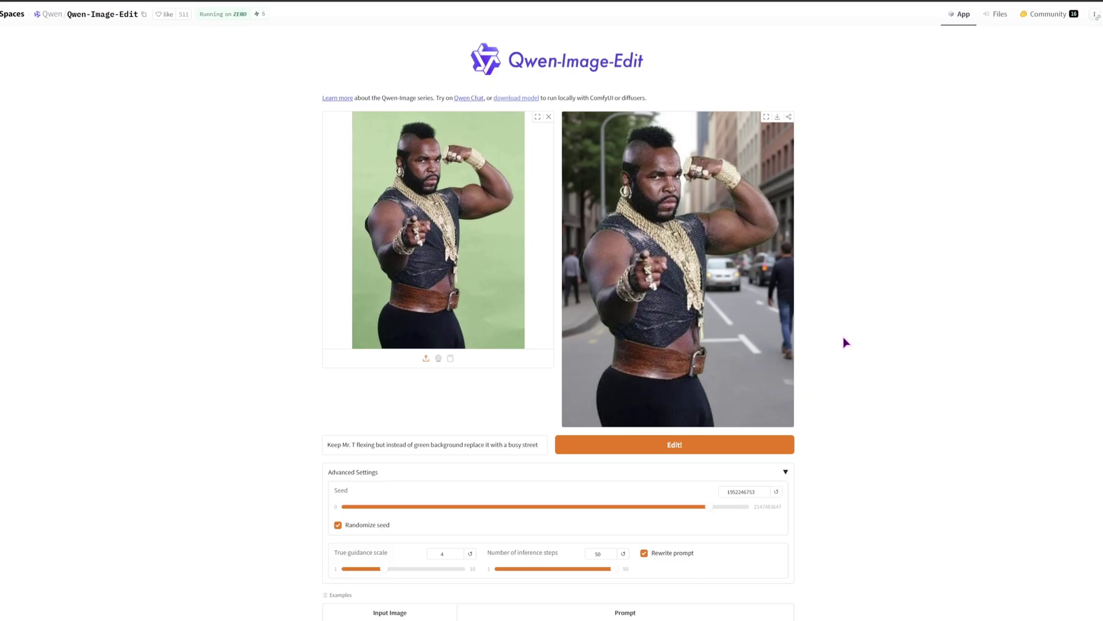
Check the generated street image's properties, showing 896 × 1184 pixels
right_click(745, 325)
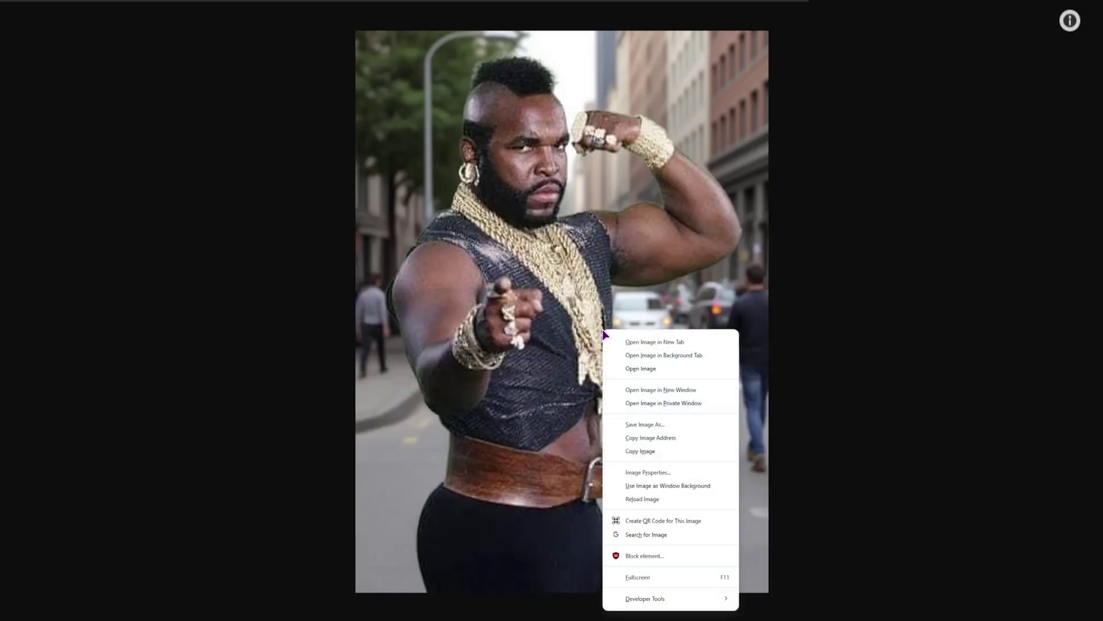
click(647, 472)
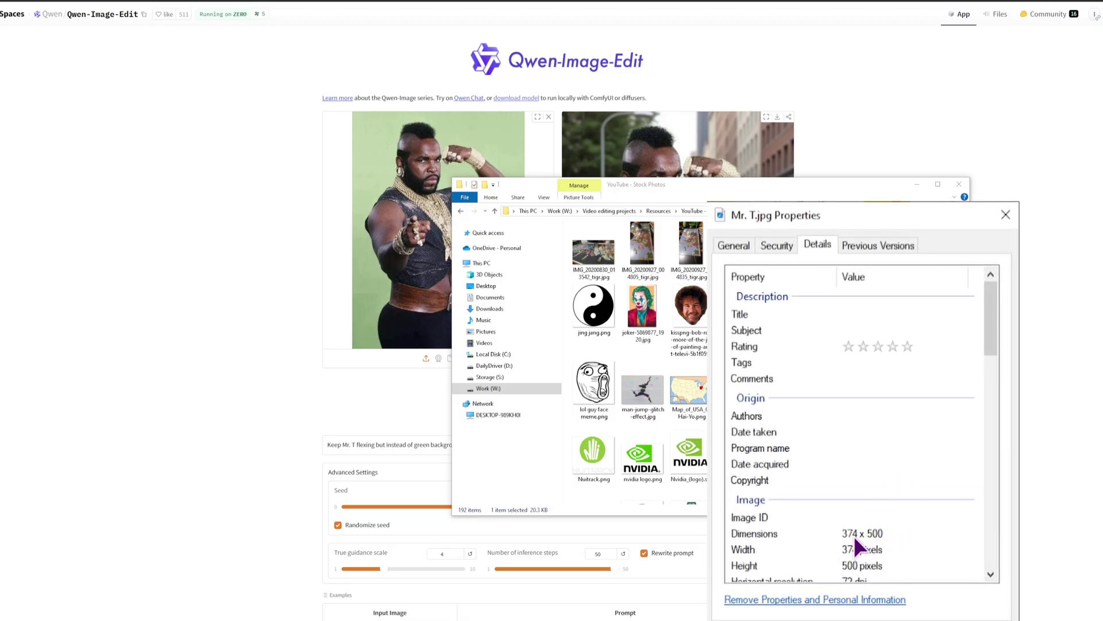
Confirm Mr. T.jpg is 374 x 500 in its Details tab, close Properties, return to the browser
click(884, 533)
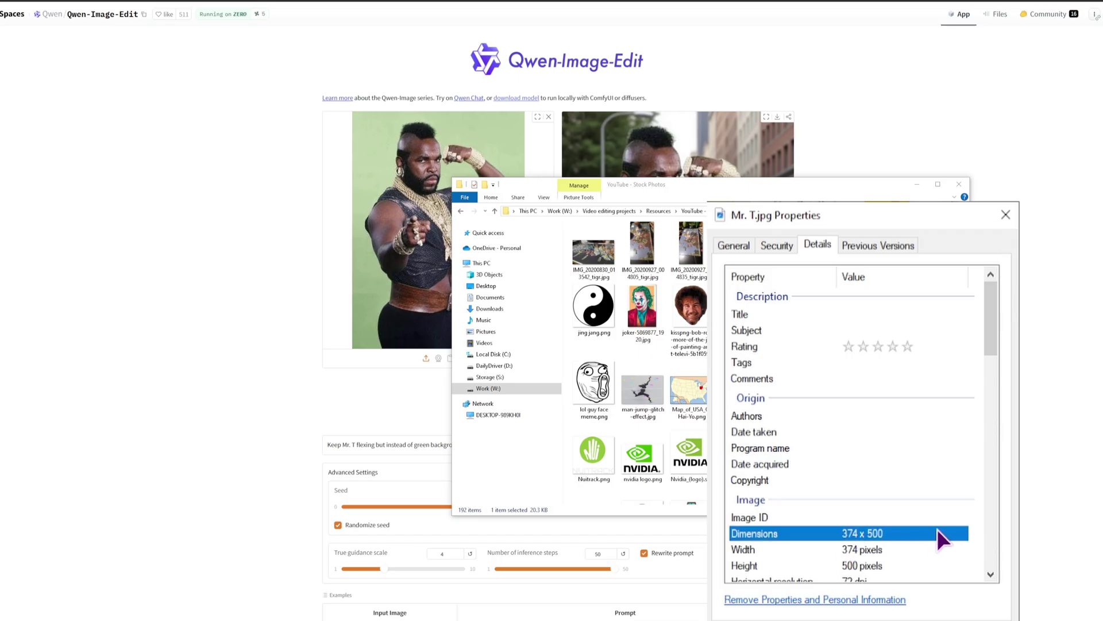
click(998, 394)
click(379, 89)
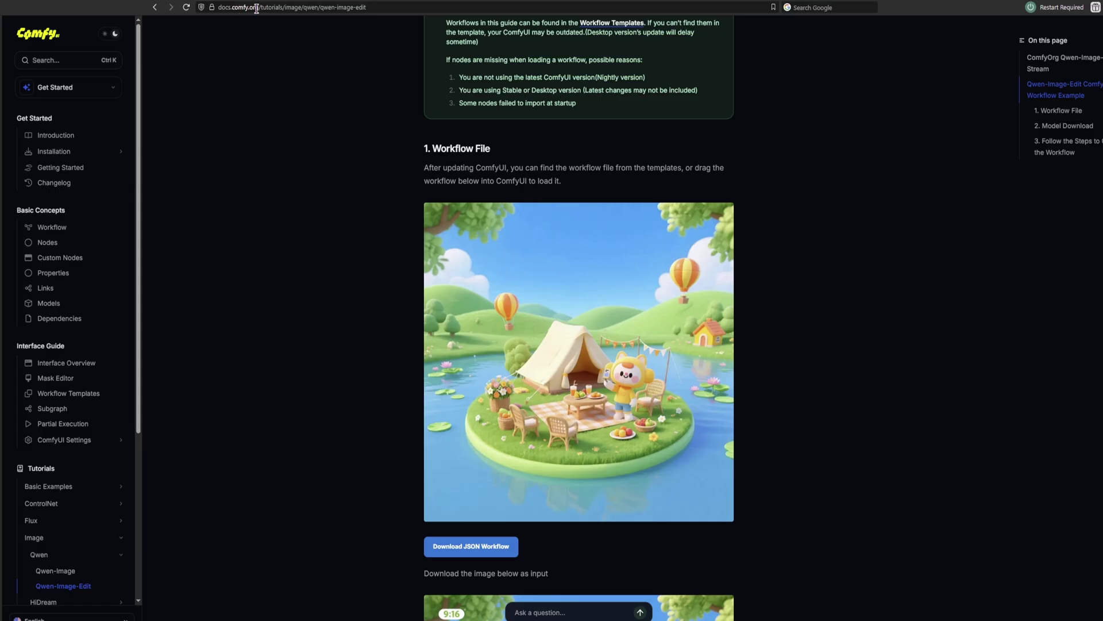
Scroll the docs to '1. Workflow File' and drag its example image onto the ComfyUI tab
click(377, 11)
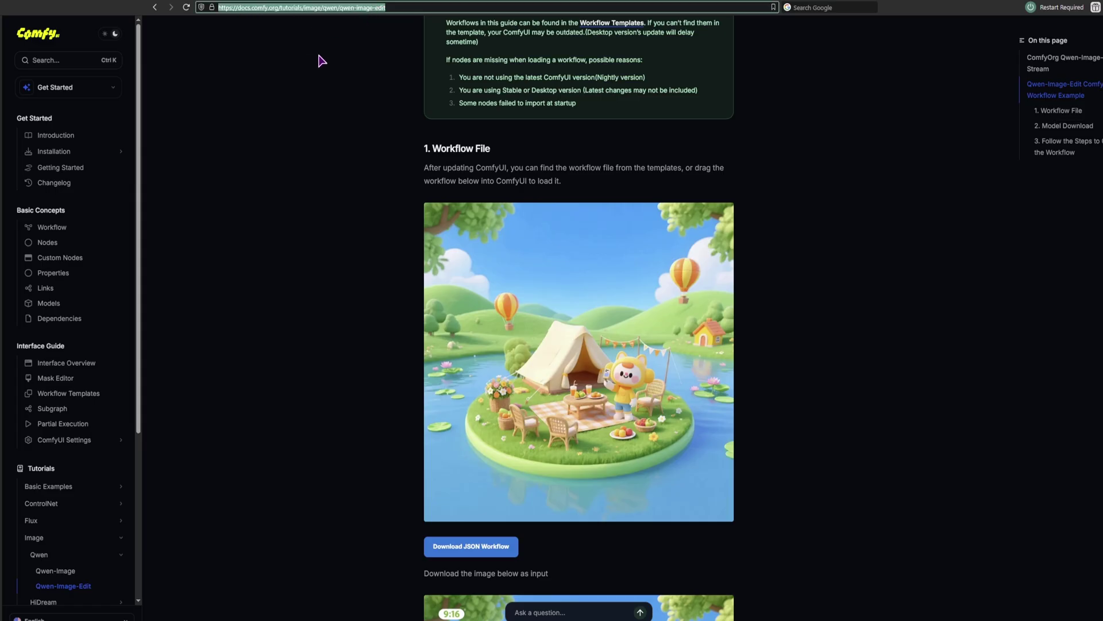
click(343, 65)
scroll(579, 319, up, 15)
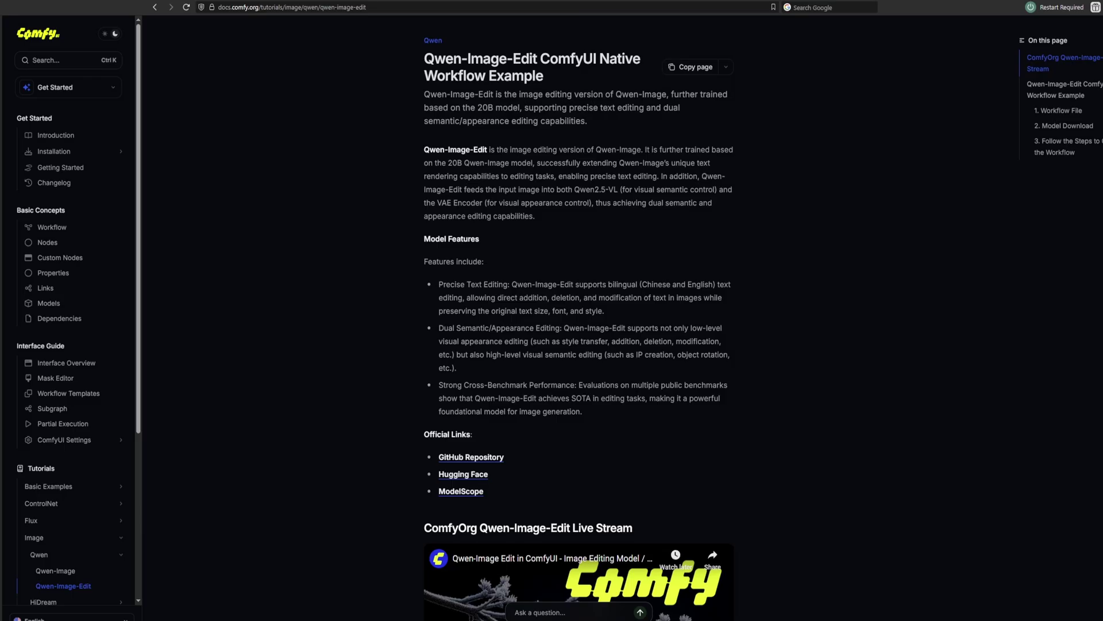
scroll(580, 320, down, 15)
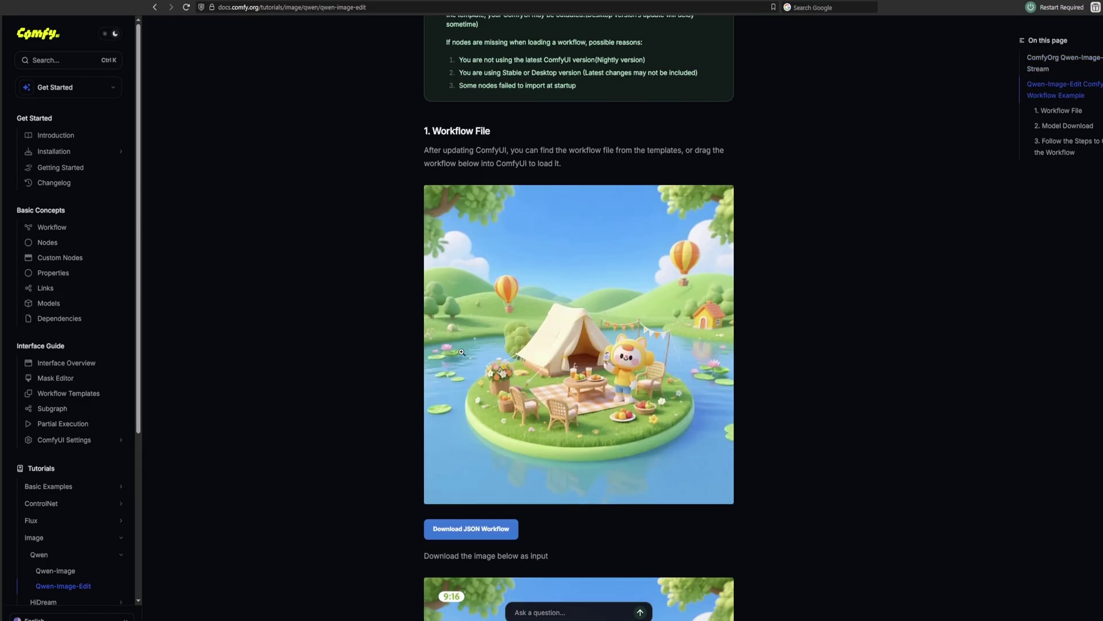
triple_click(571, 173)
click(571, 173)
drag(586, 327, 481, 133)
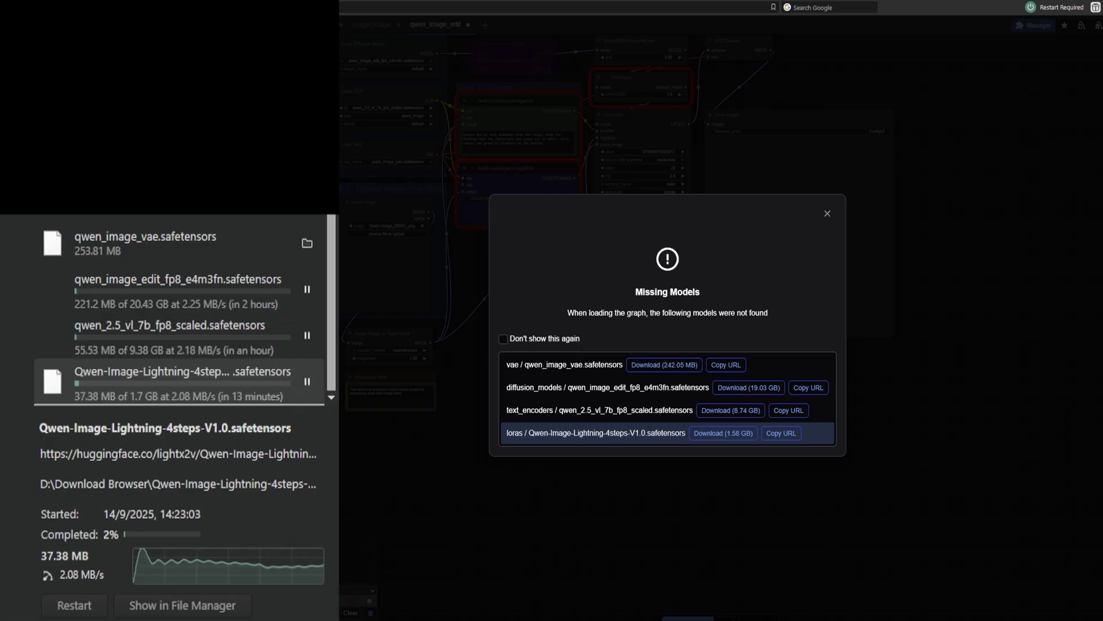
Close the downloads panel with Ctrl+J to show the Missing Models list again
key(ctrl+j)
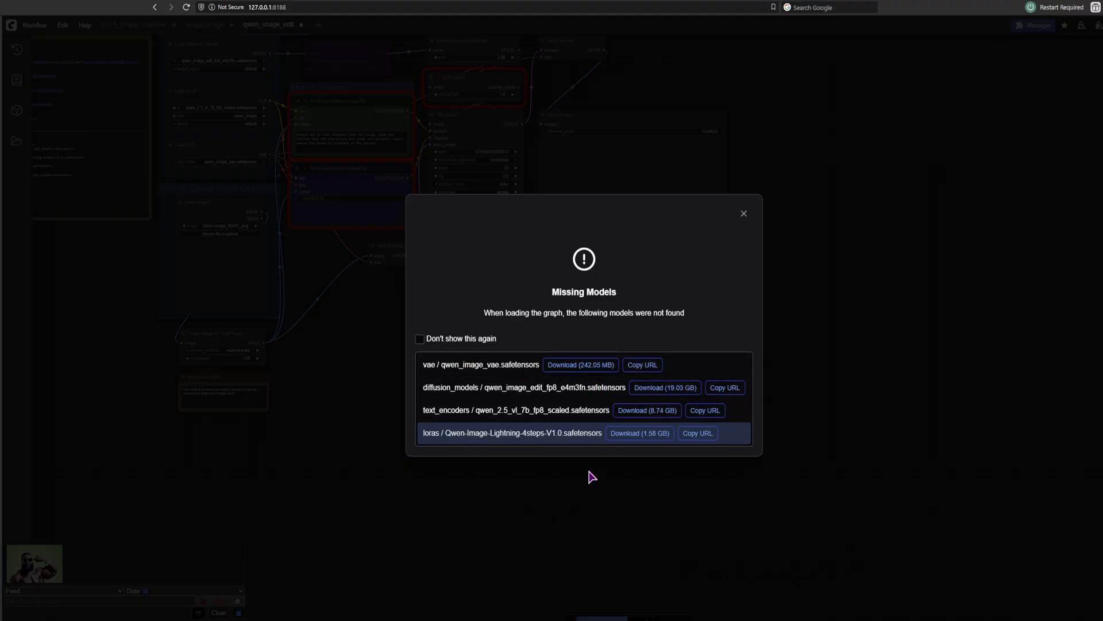
Select the downloaded qwen_image_vae.safetensors on D:, then browse StabilityMatrix into its Packages folder
key(alt+Tab)
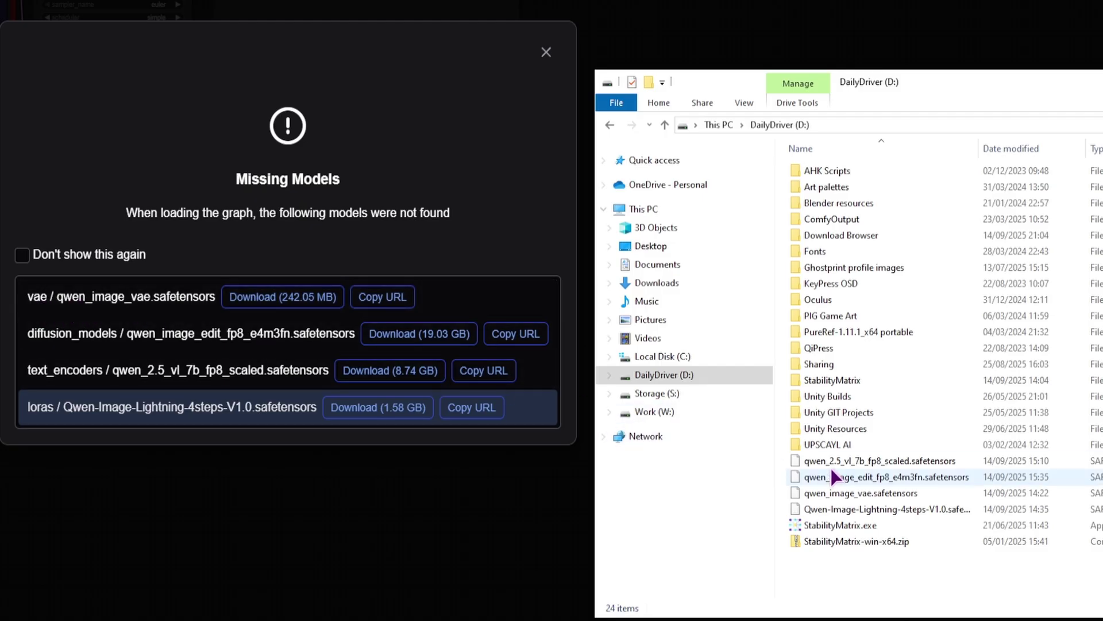
click(889, 493)
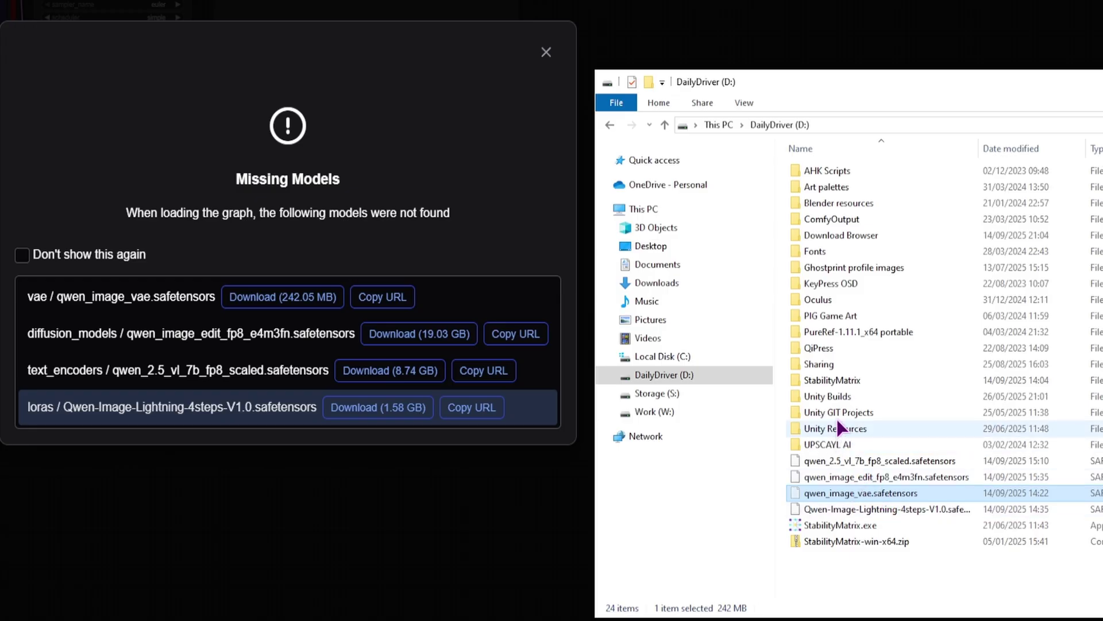
double_click(837, 382)
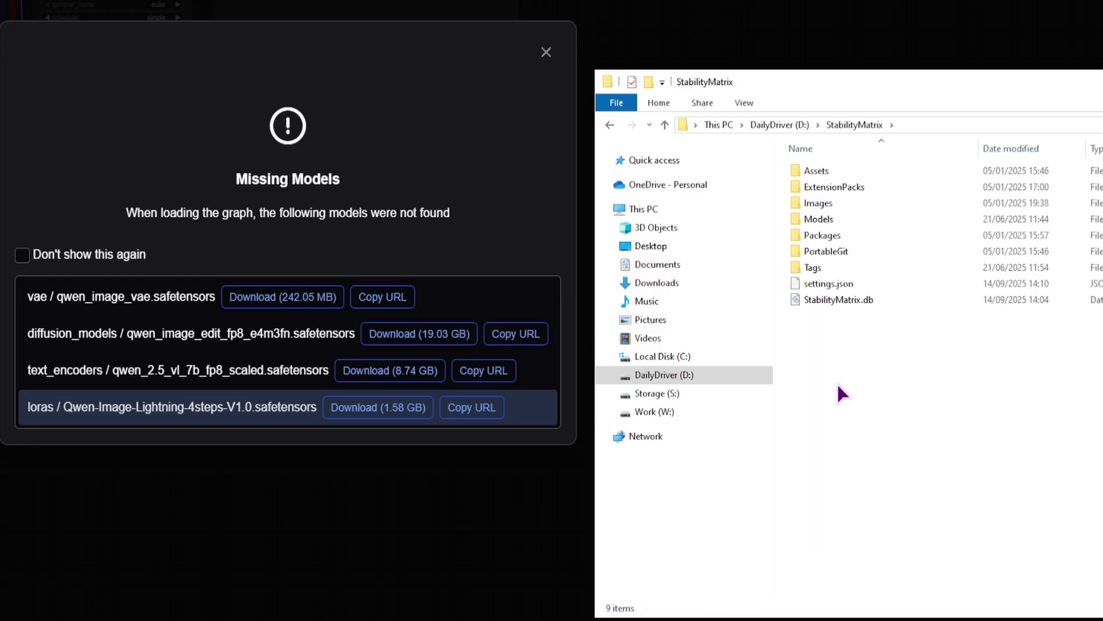
click(837, 219)
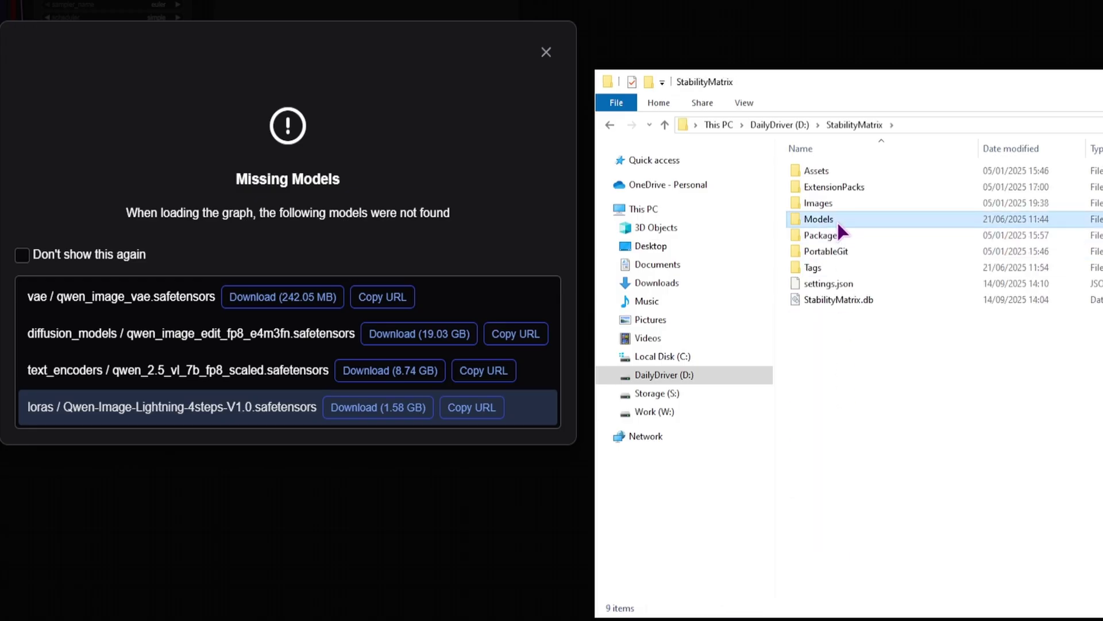
double_click(828, 220)
scroll(845, 287, down, 2)
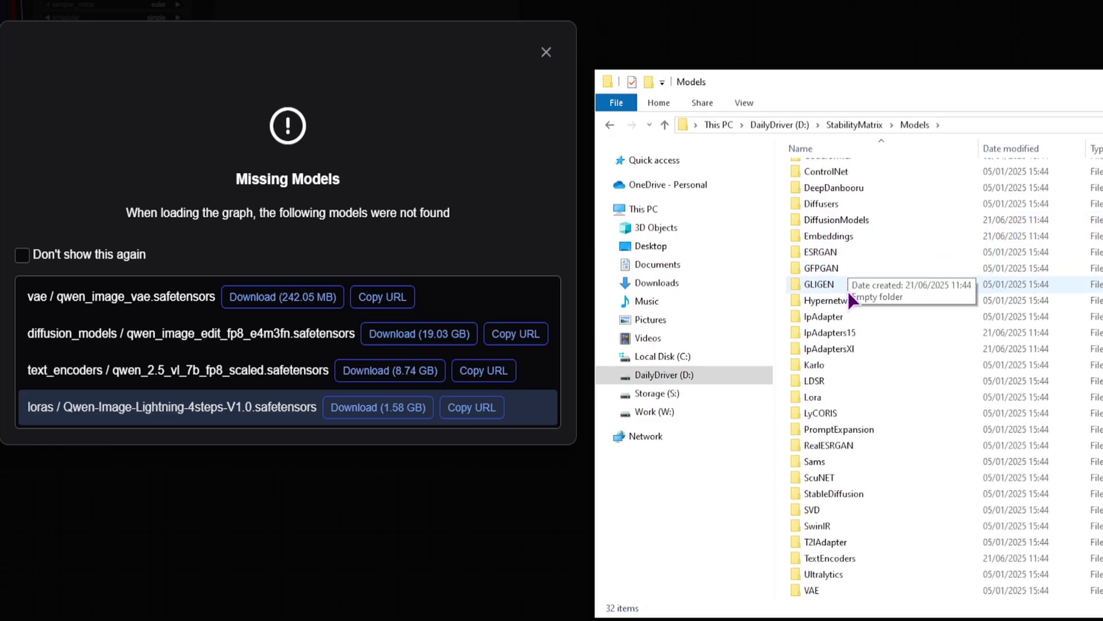
double_click(830, 591)
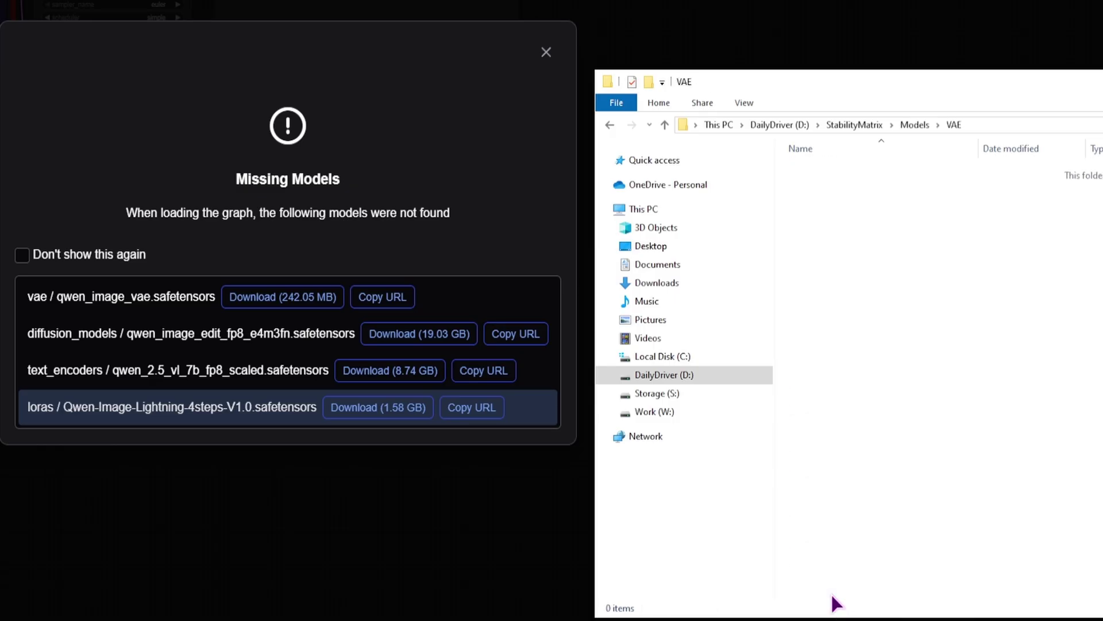
key(alt+Left)
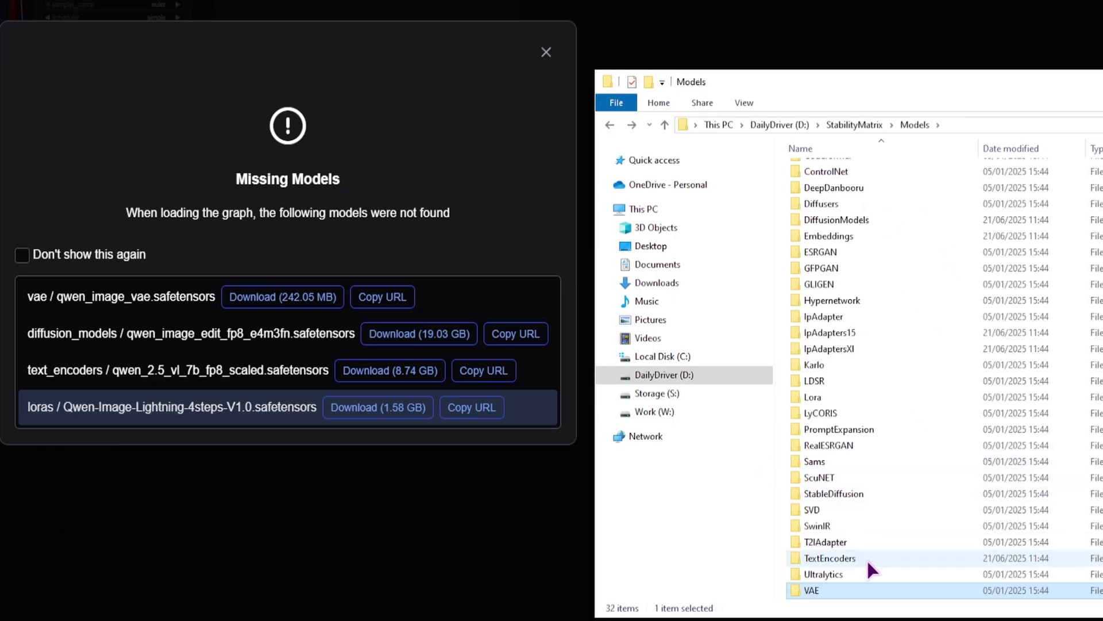
key(alt+Left)
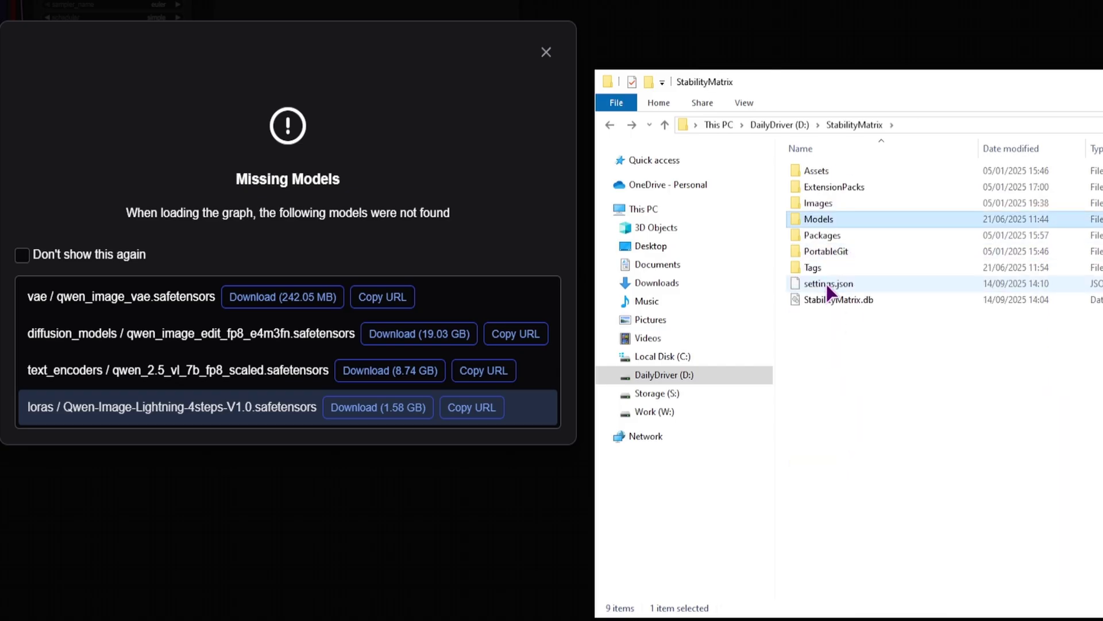
double_click(838, 236)
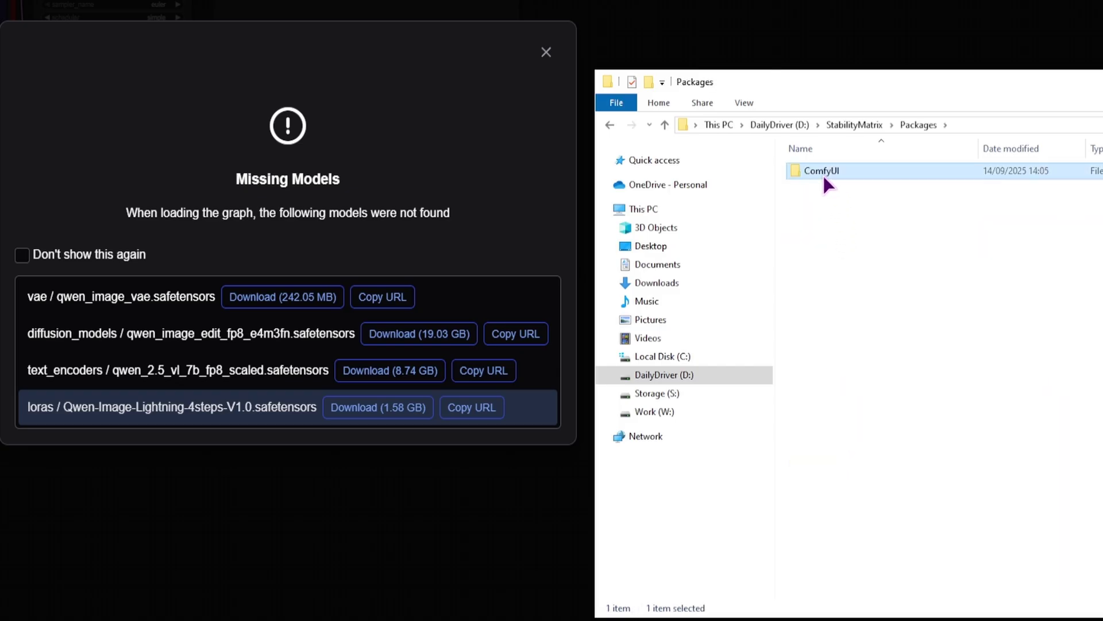
Paste qwen_image_vae.safetensors into ComfyUI\models\vae
double_click(823, 171)
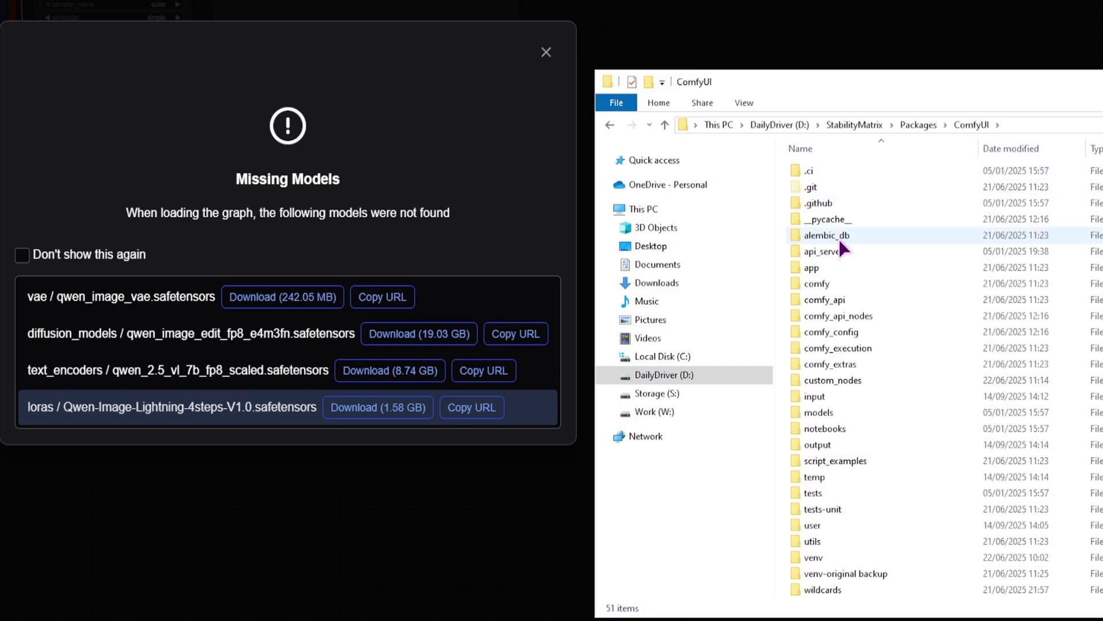
double_click(829, 412)
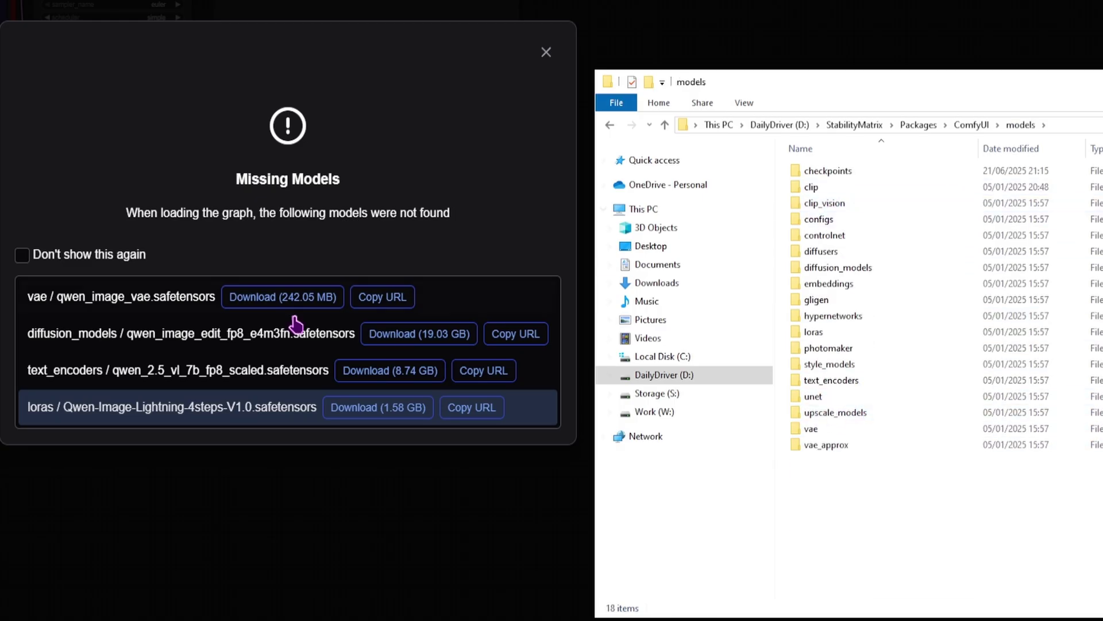
click(826, 429)
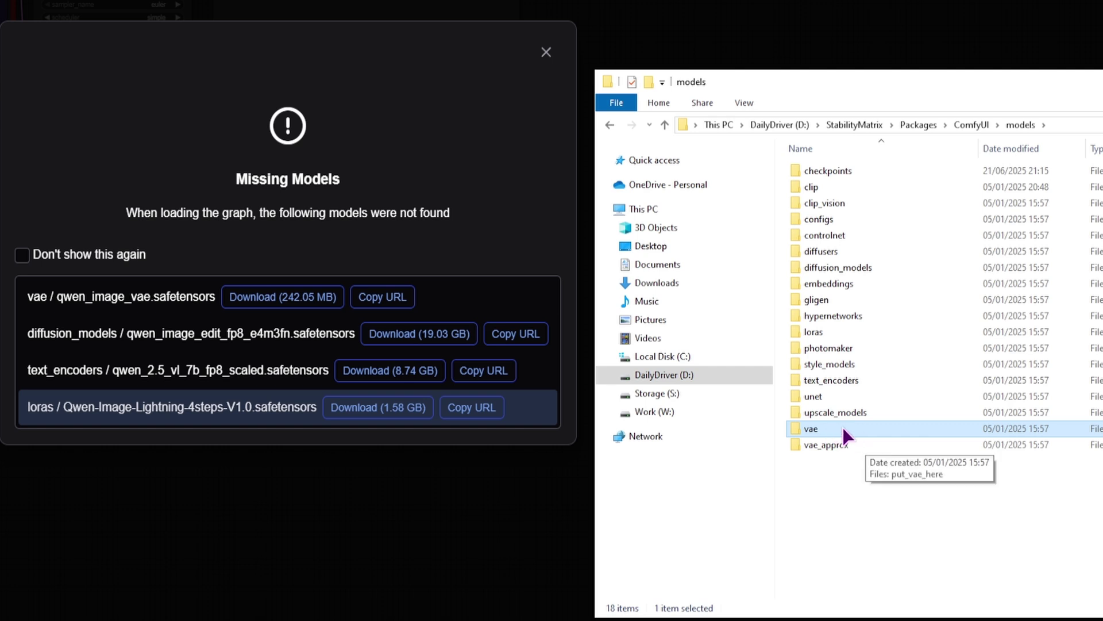
double_click(845, 435)
key(ctrl+v)
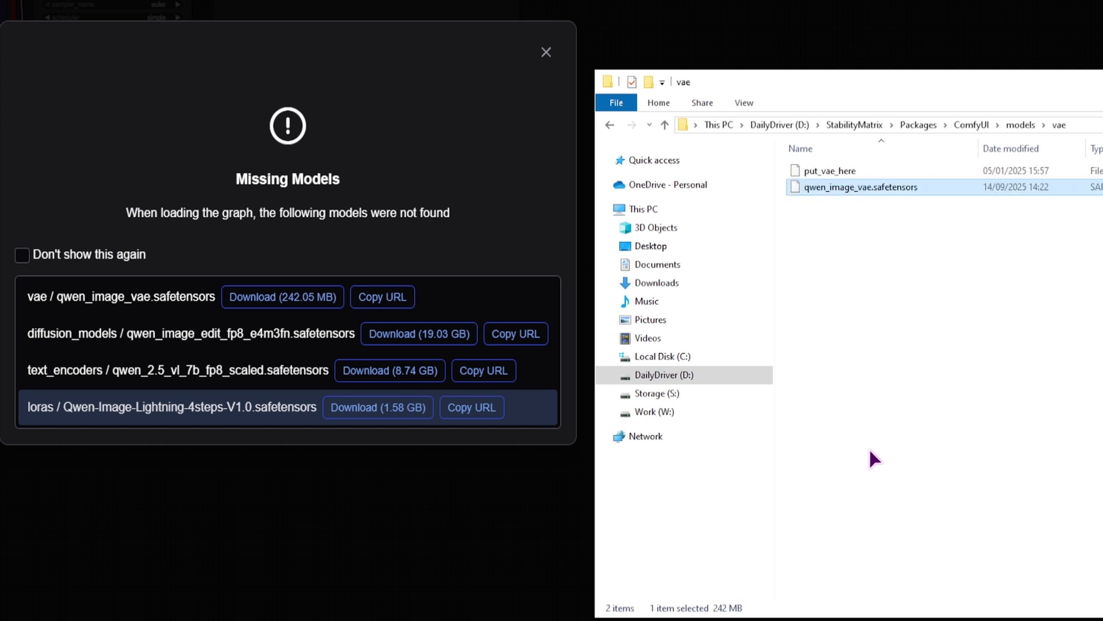
Move qwen_image_edit_fp8_e4m3fn.safetensors from D: into ComfyUI\models\diffusion_models
key(alt+Left)
click(862, 461)
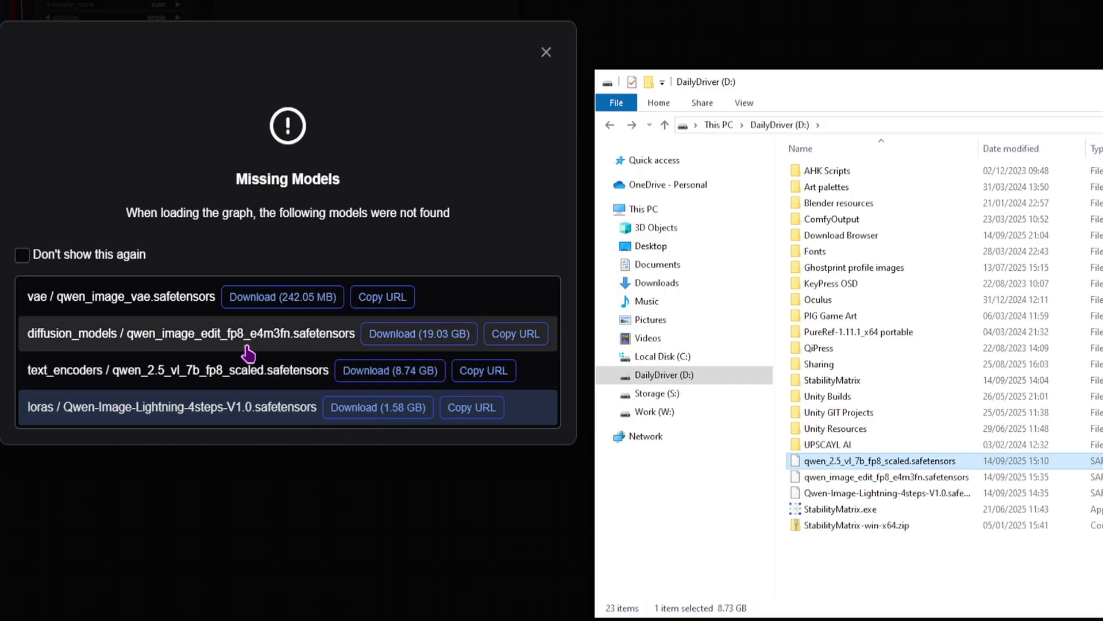
click(868, 476)
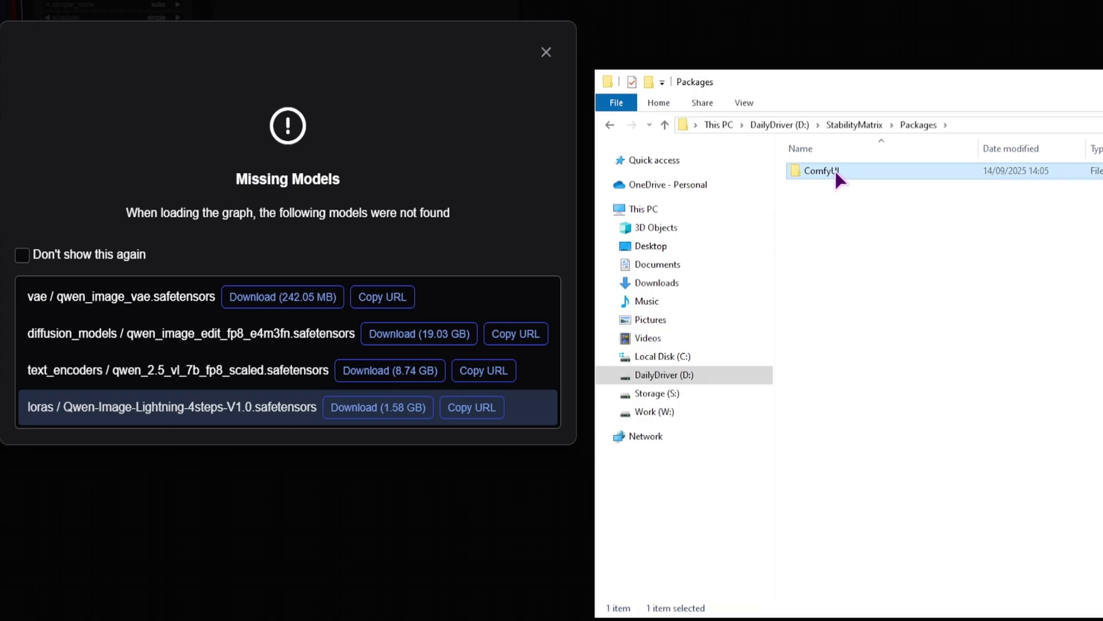
double_click(833, 171)
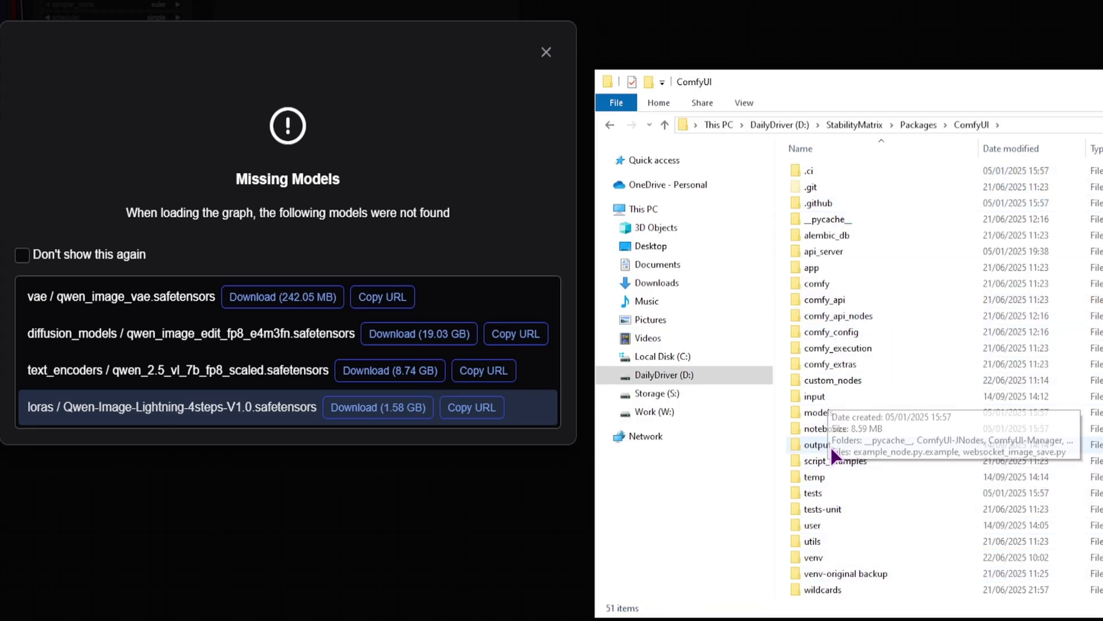
double_click(834, 413)
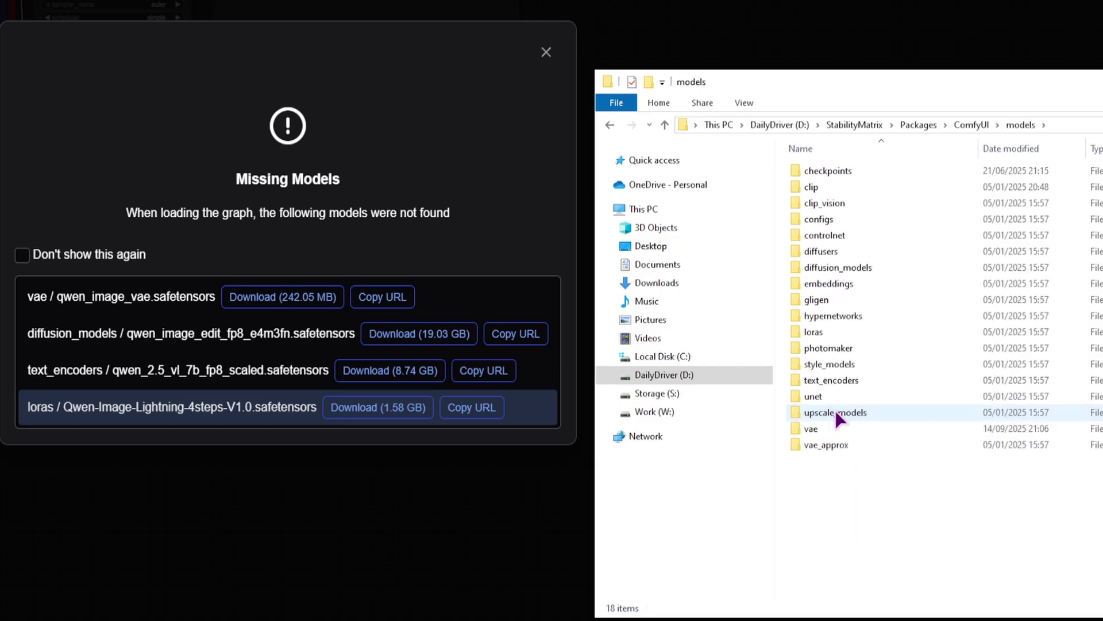
double_click(856, 268)
key(ctrl+v)
Move qwen_2.5_vl_7b_fp8_scaled.safetensors from D: into ComfyUI\models\text_encoders
key(alt+Left)
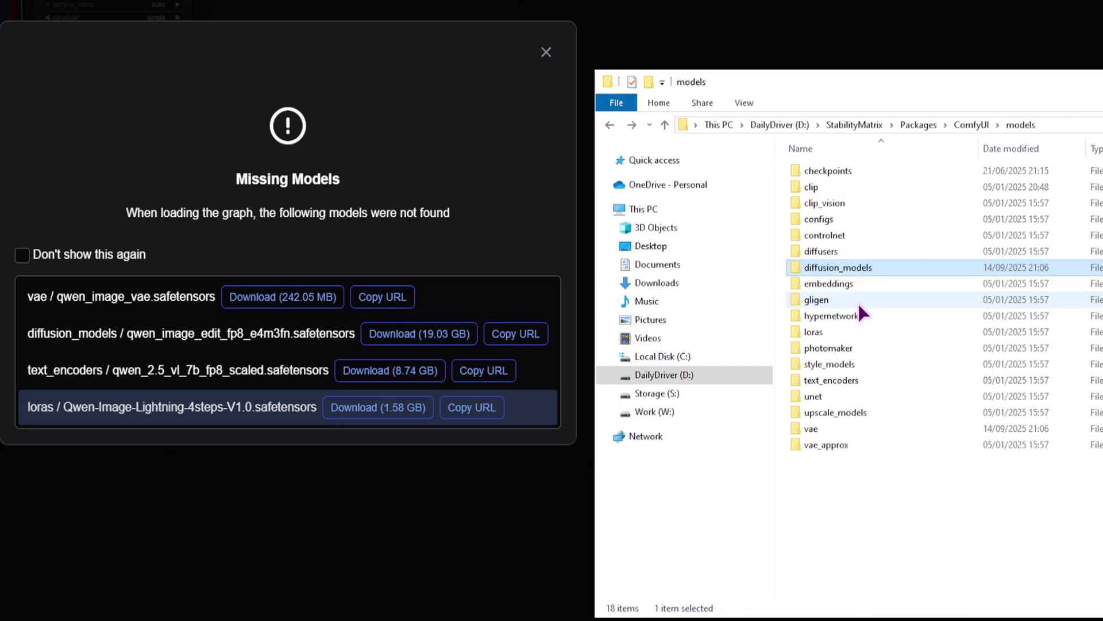
key(alt+Left)
key(alt+Left)
key(alt+Left)
key(alt+Left)
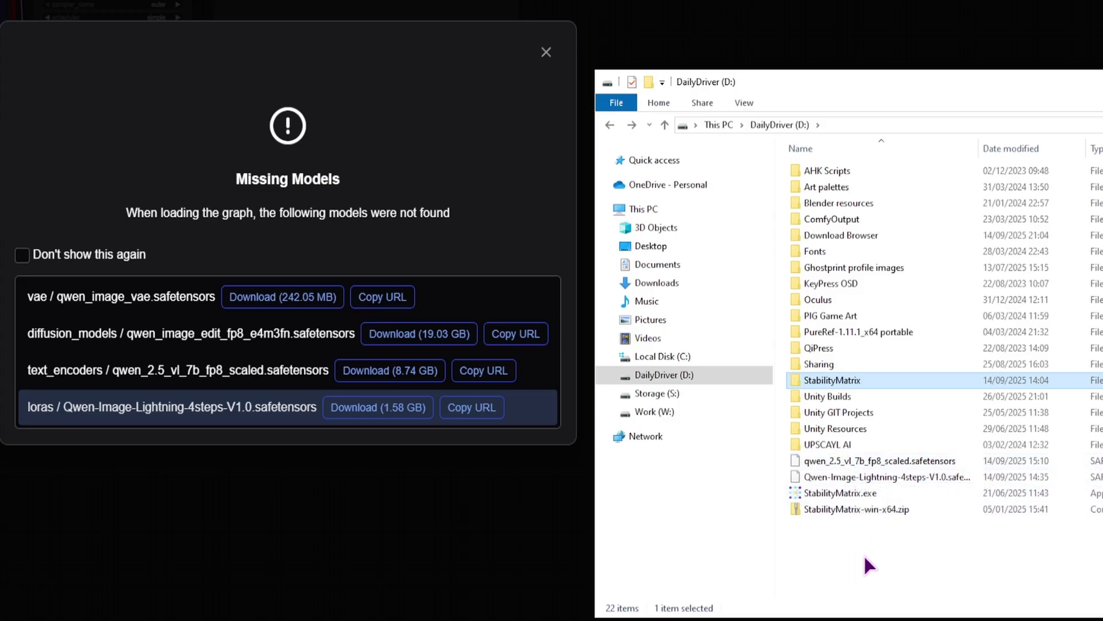
click(877, 463)
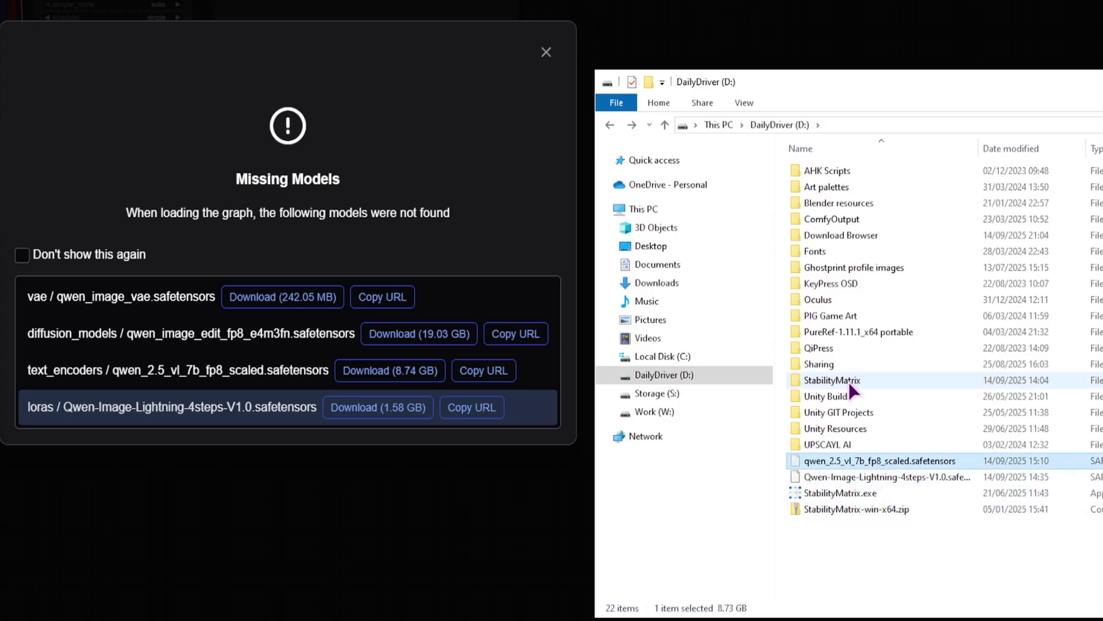
key(alt+Right)
key(alt+Right)
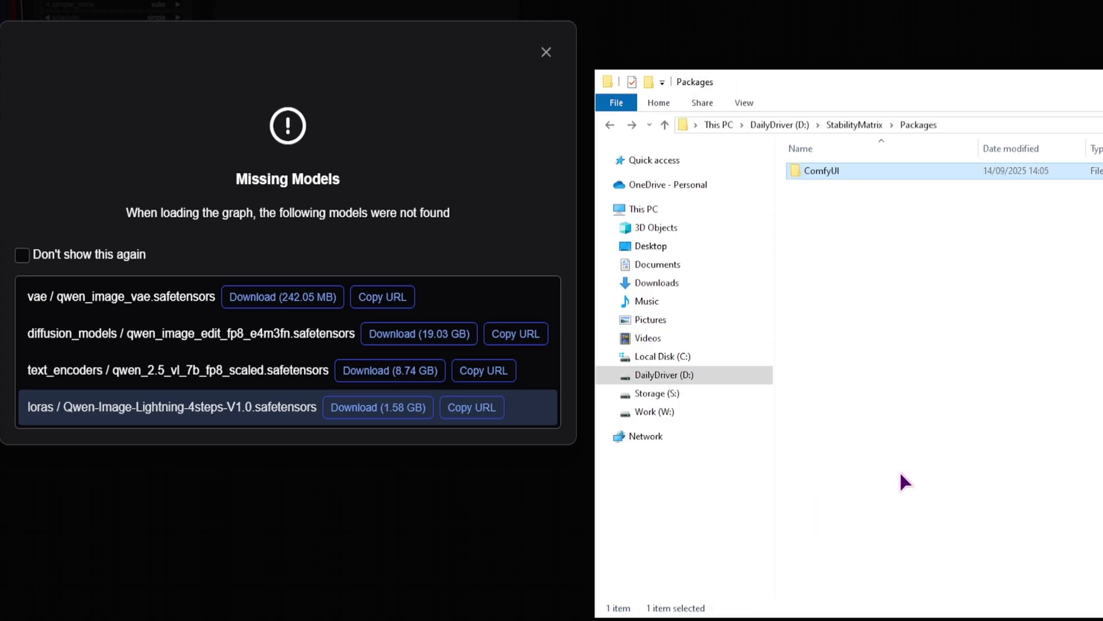
key(alt+Right)
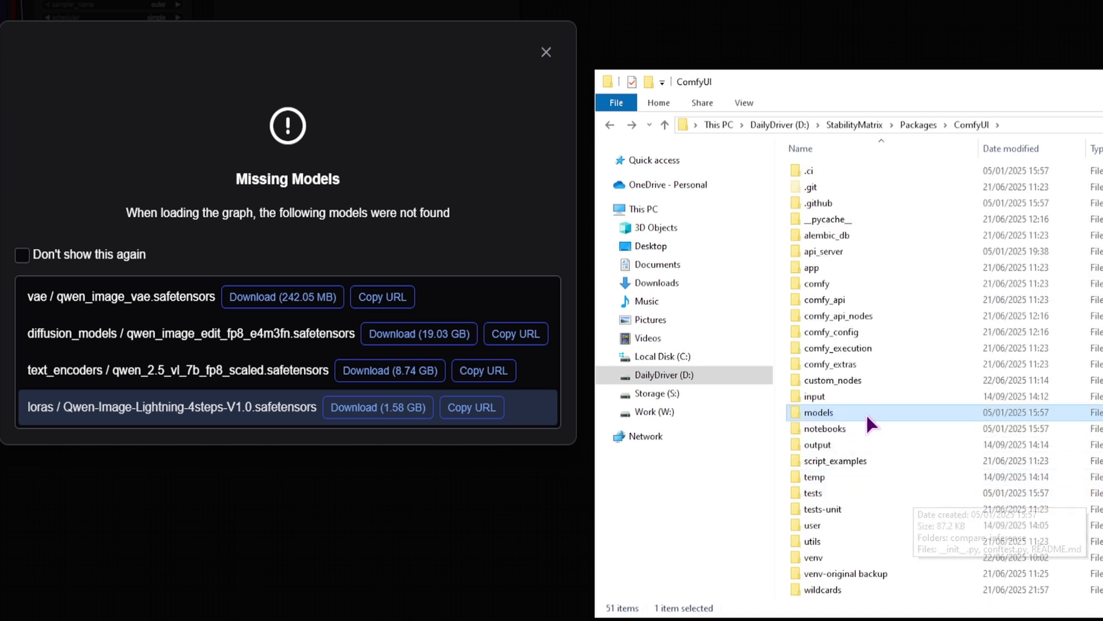
key(alt+Right)
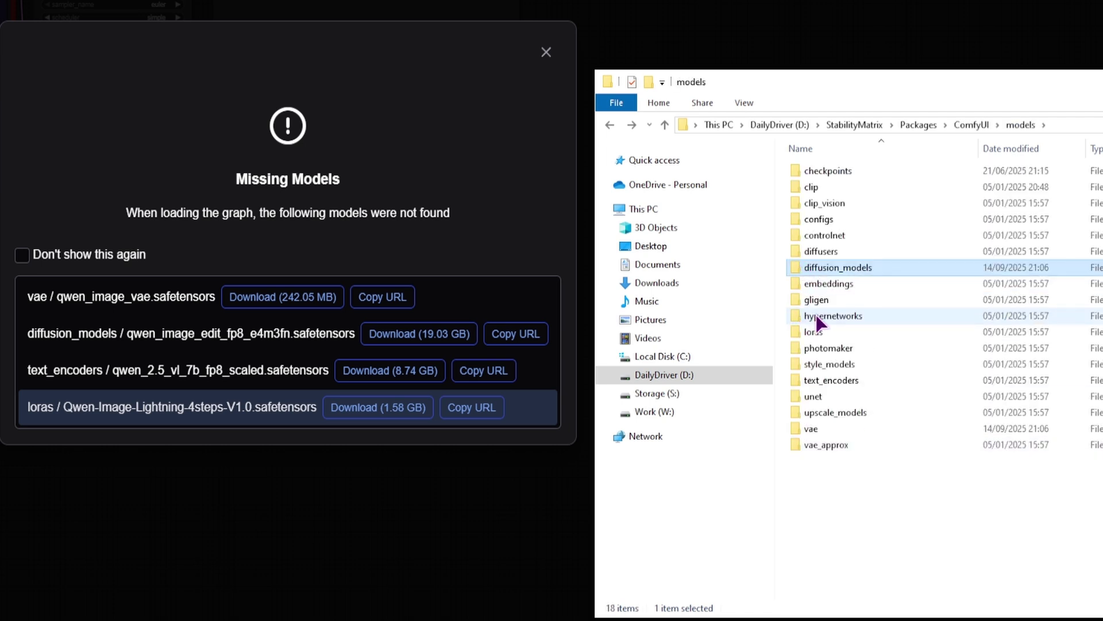
double_click(856, 382)
key(ctrl+v)
Move the Qwen-Image-Lightning LoRA from D: into ComfyUI\models\loras and set the window aside
key(alt+Left)
click(854, 462)
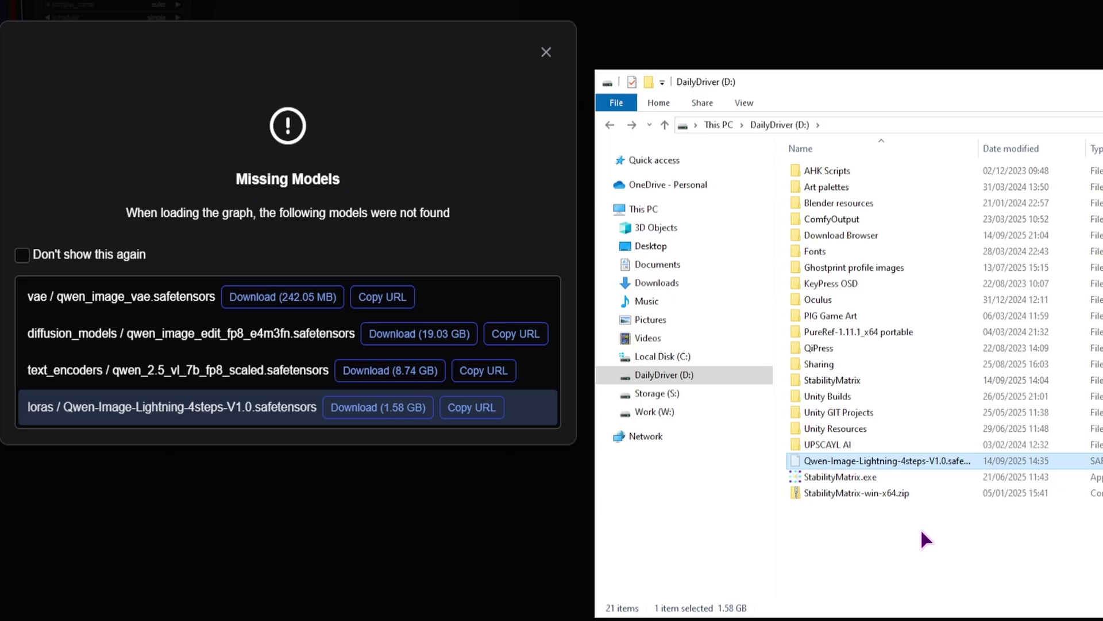
key(alt+Right)
key(alt+Right)
key(alt+Right)
key(alt+Right)
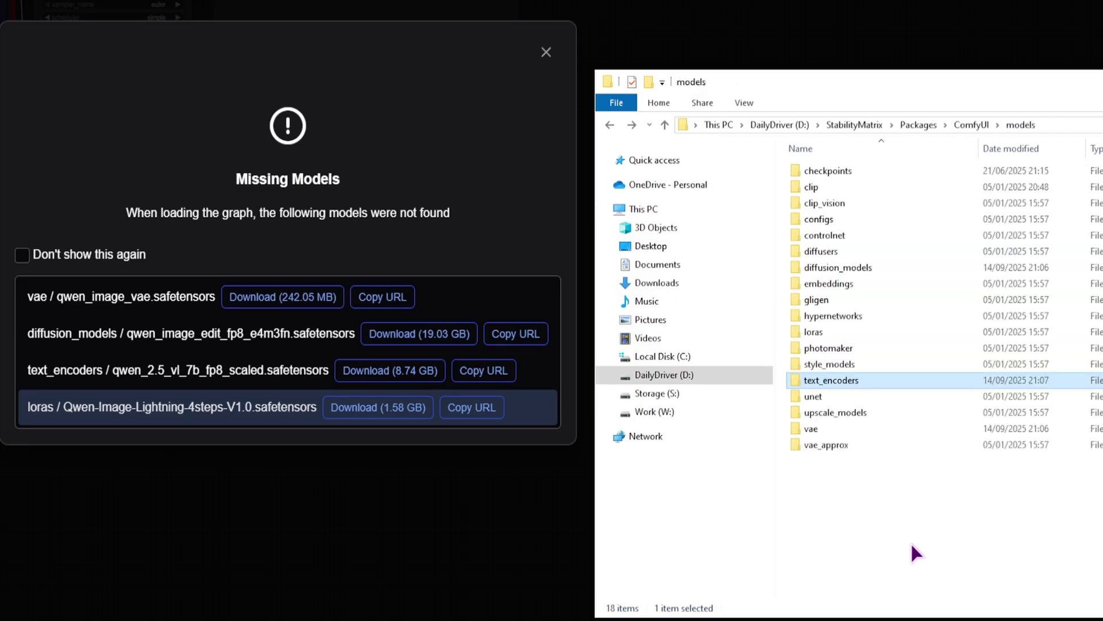
key(alt+Right)
key(alt+Left)
double_click(833, 333)
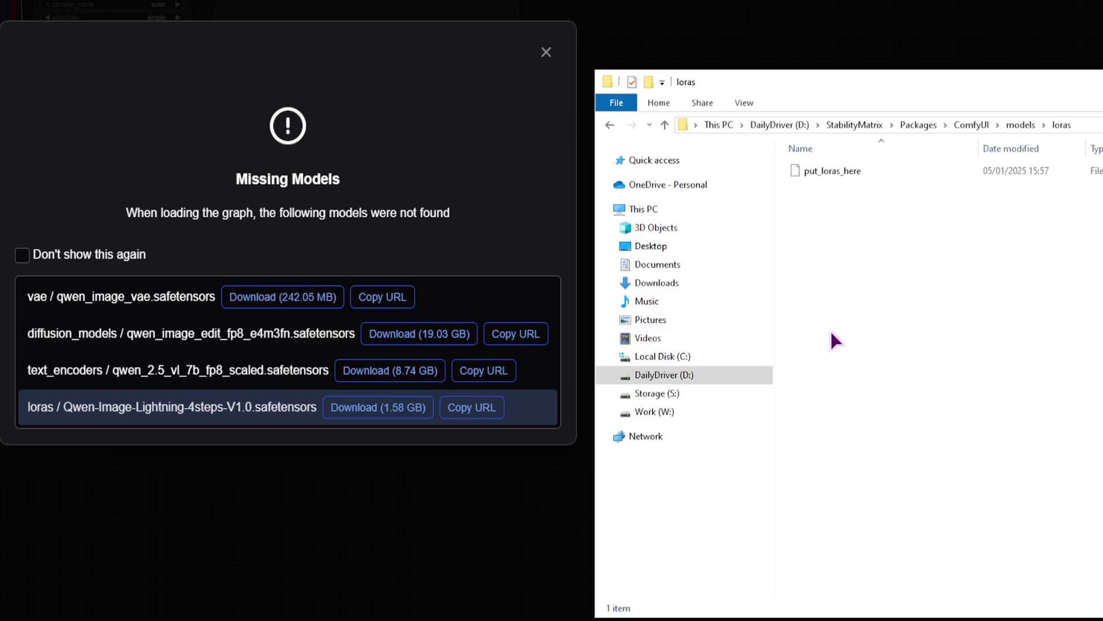
key(ctrl+v)
drag(977, 86, 351, 69)
Close Missing Models, open Manager for TextEncodeQwenImageEdit and CFGNorm, then close the missing-nodes warning
click(724, 66)
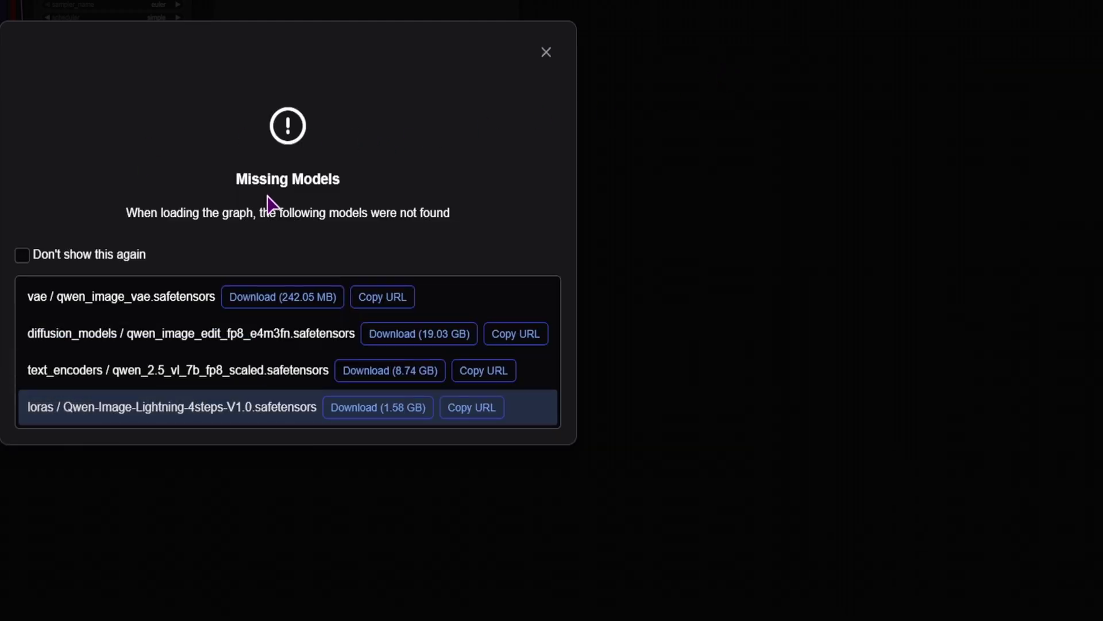
click(547, 54)
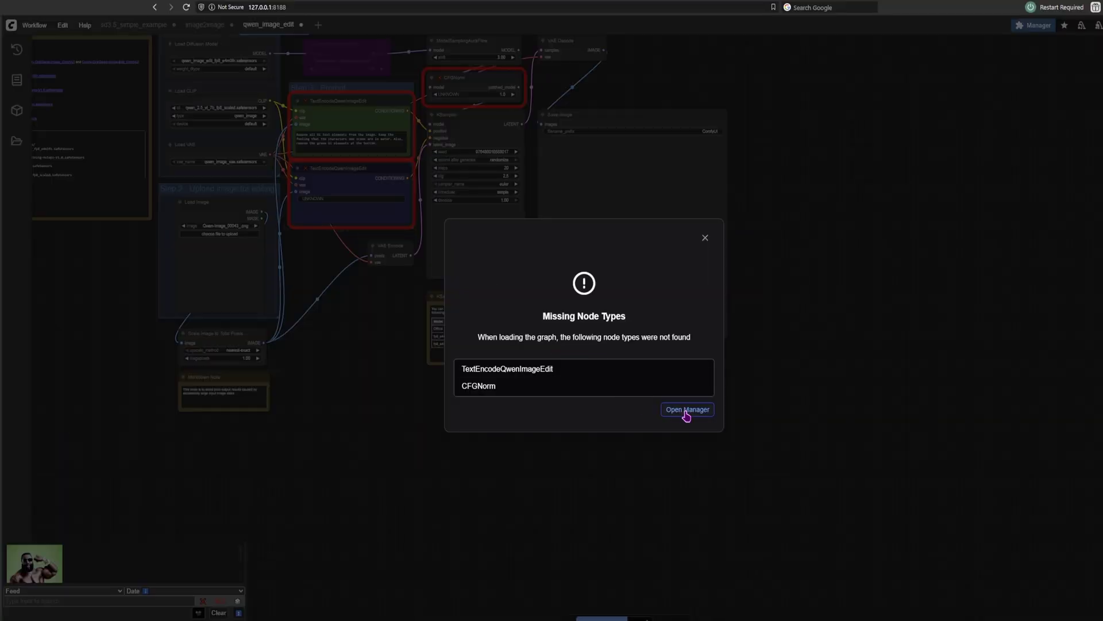
click(687, 410)
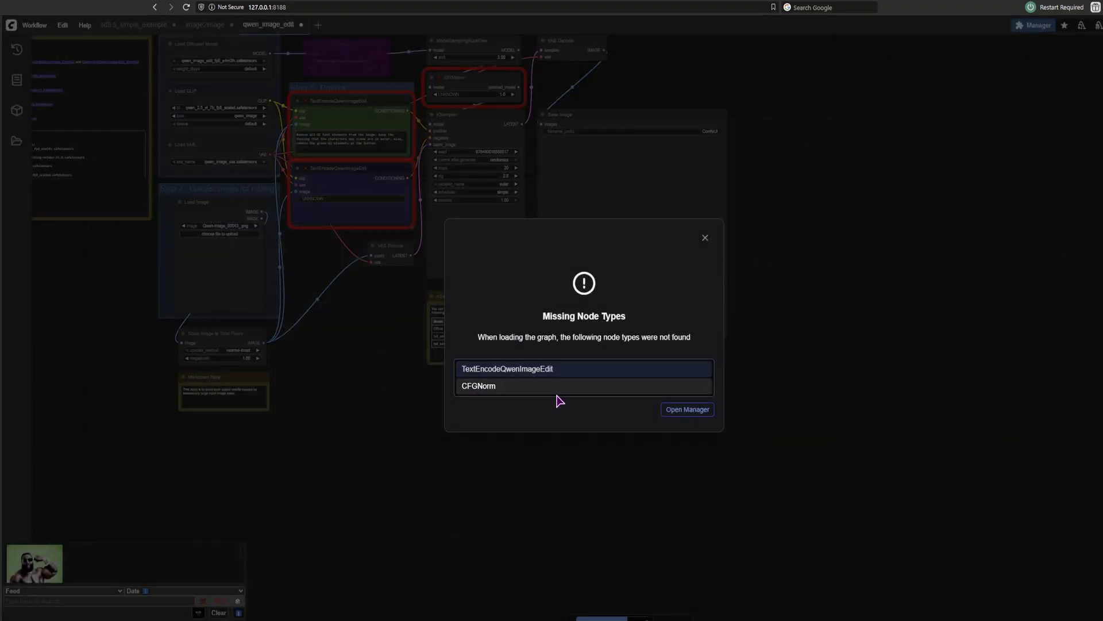
click(705, 241)
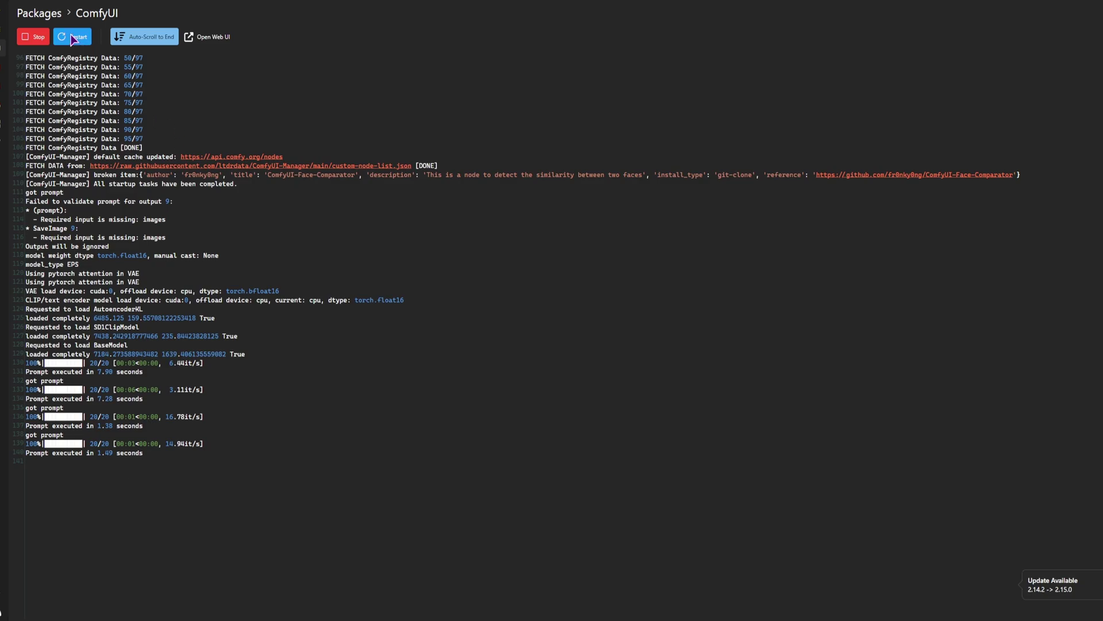
Restart ComfyUI from Stability Matrix and return to the qwen_image_edit workflow in the browser
click(73, 37)
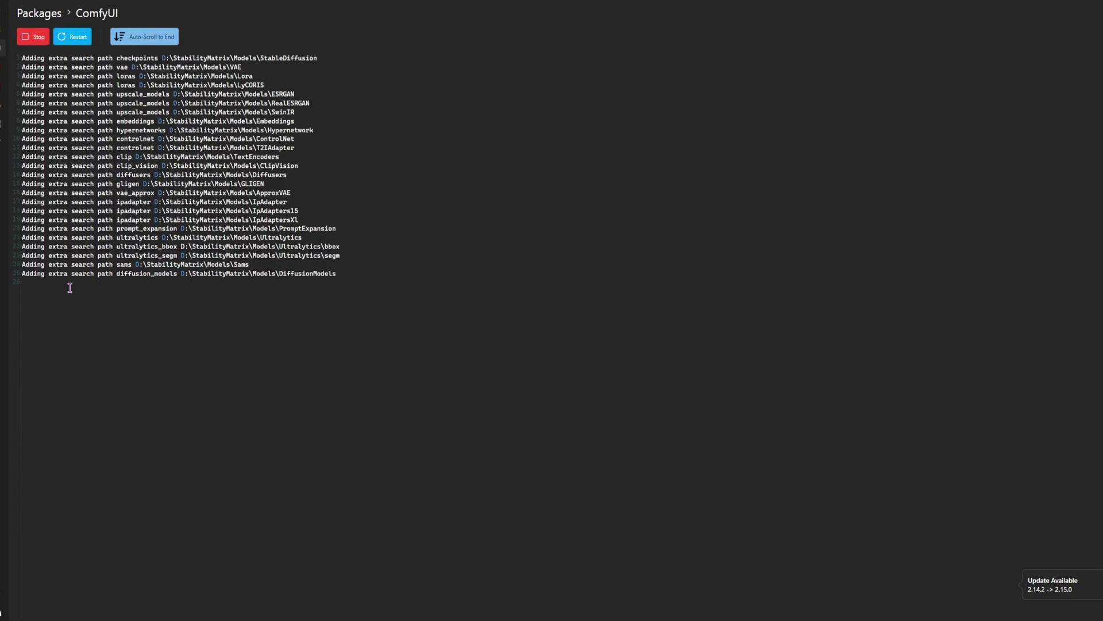
mouse_move(88, 620)
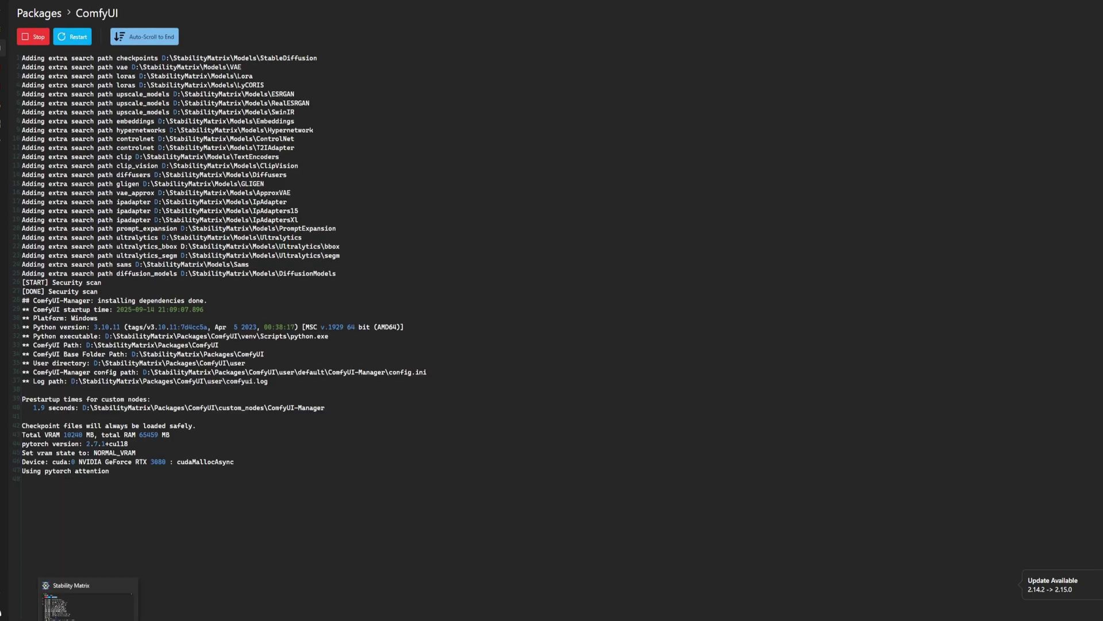
key(alt+Tab)
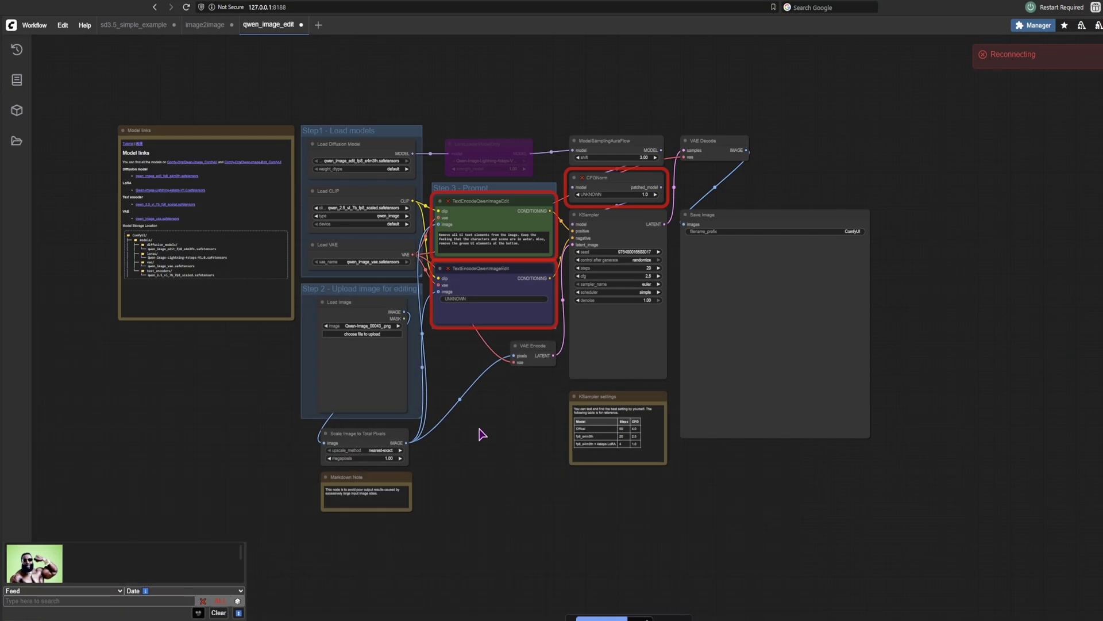
scroll(574, 190, up, 5)
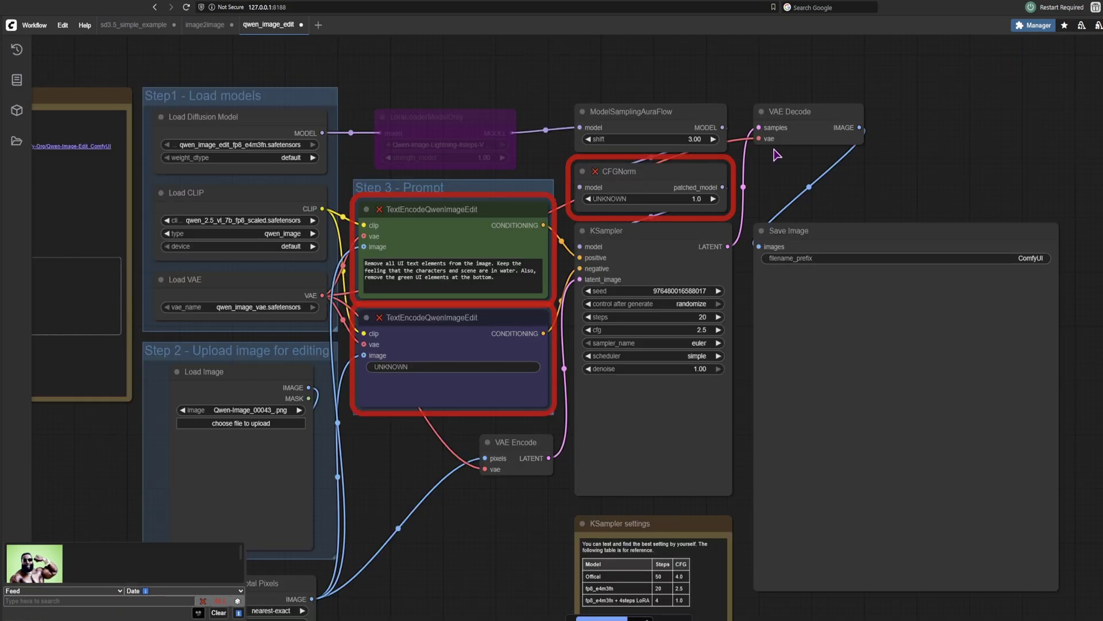
Search Manager's Install Missing Custom Nodes, dismiss the ComfyRegistry error, and return to the server console
click(1034, 25)
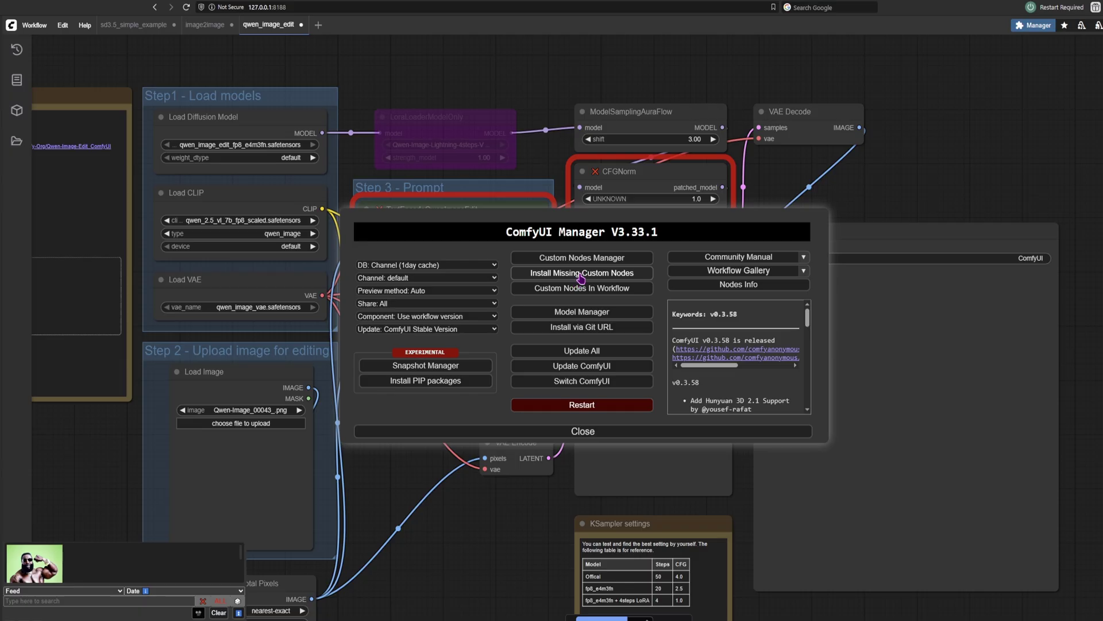
click(562, 278)
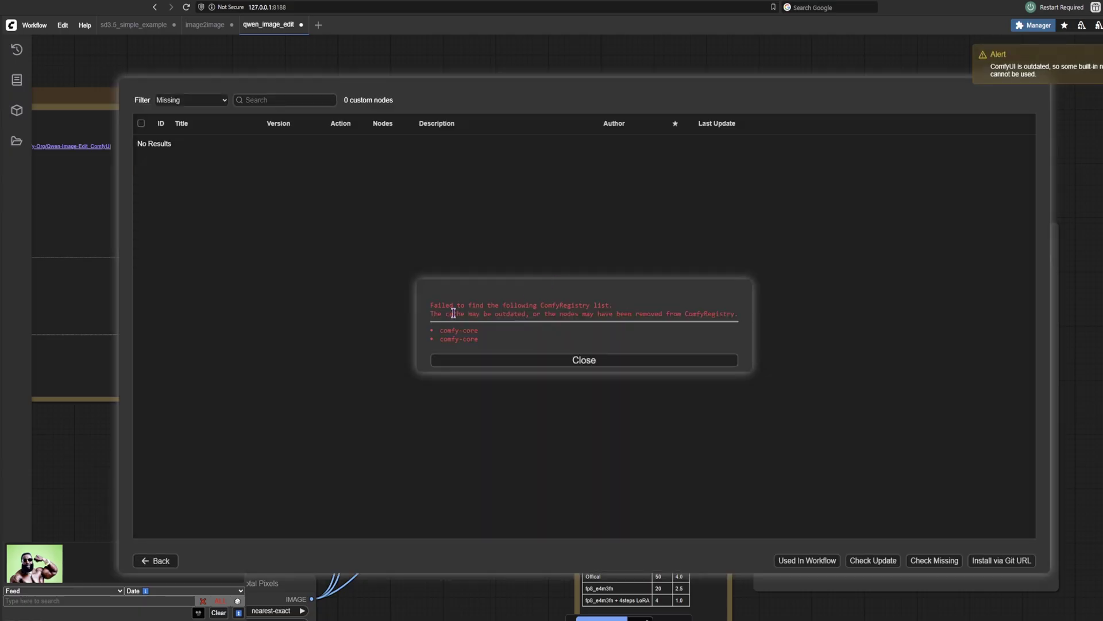
drag(454, 311, 515, 305)
click(597, 360)
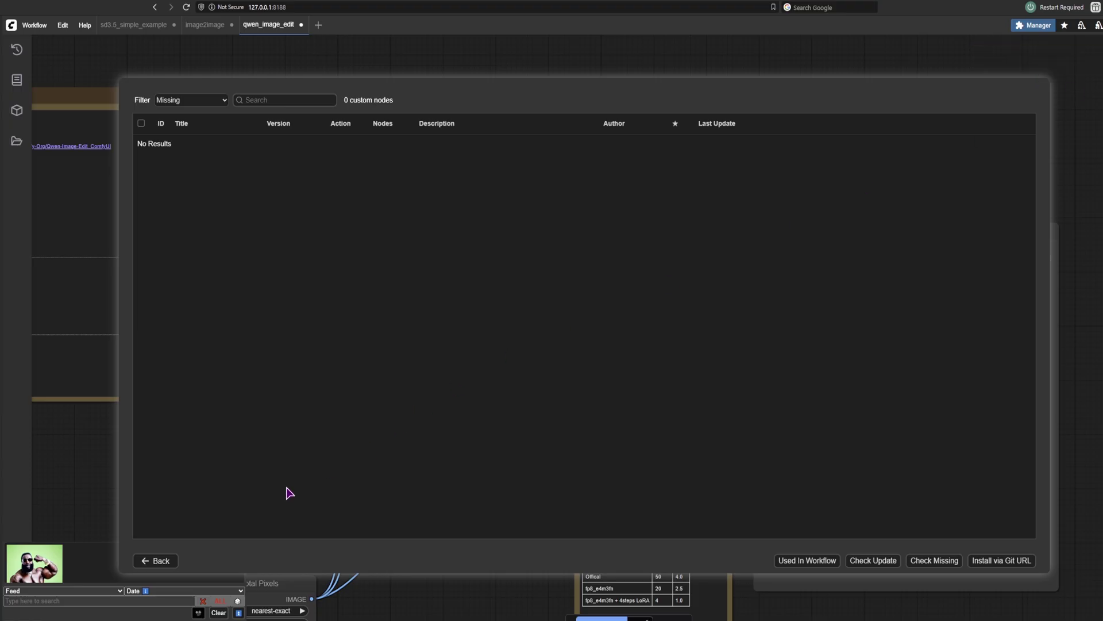
key(alt+Tab)
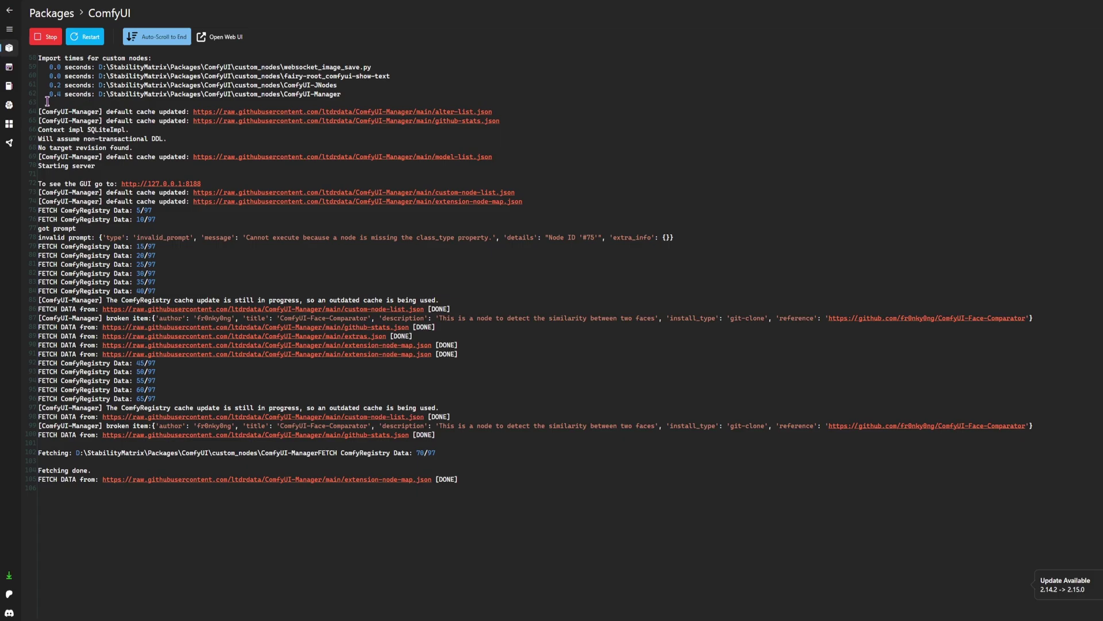
Stop the ComfyUI server, start updating the ComfyUI package, and bring up the Qwen-Image-Edit Space
click(45, 37)
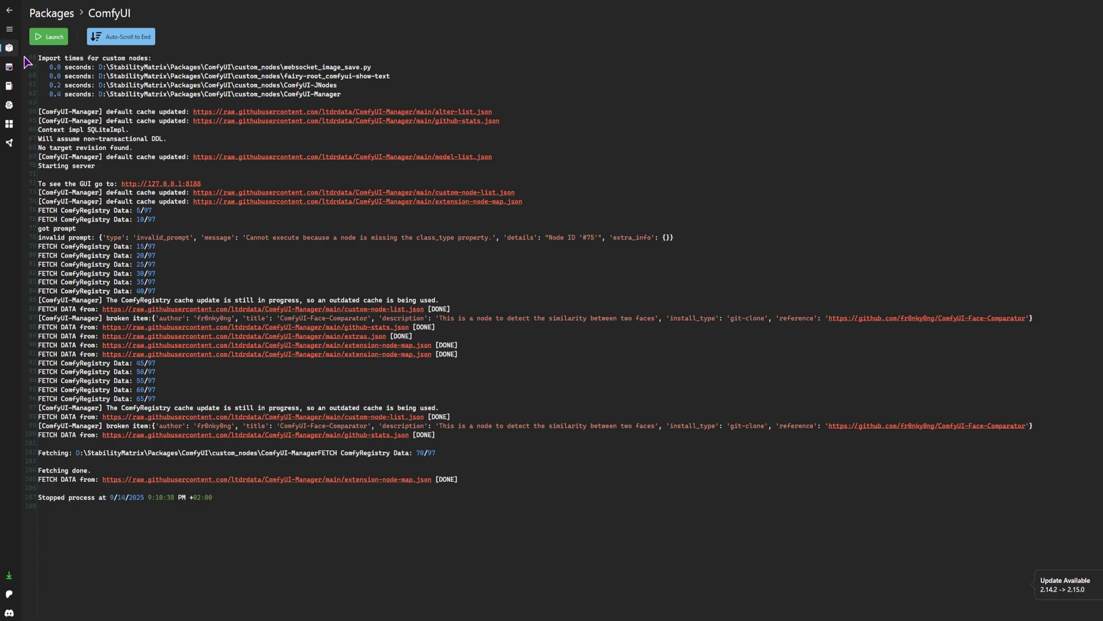
click(10, 10)
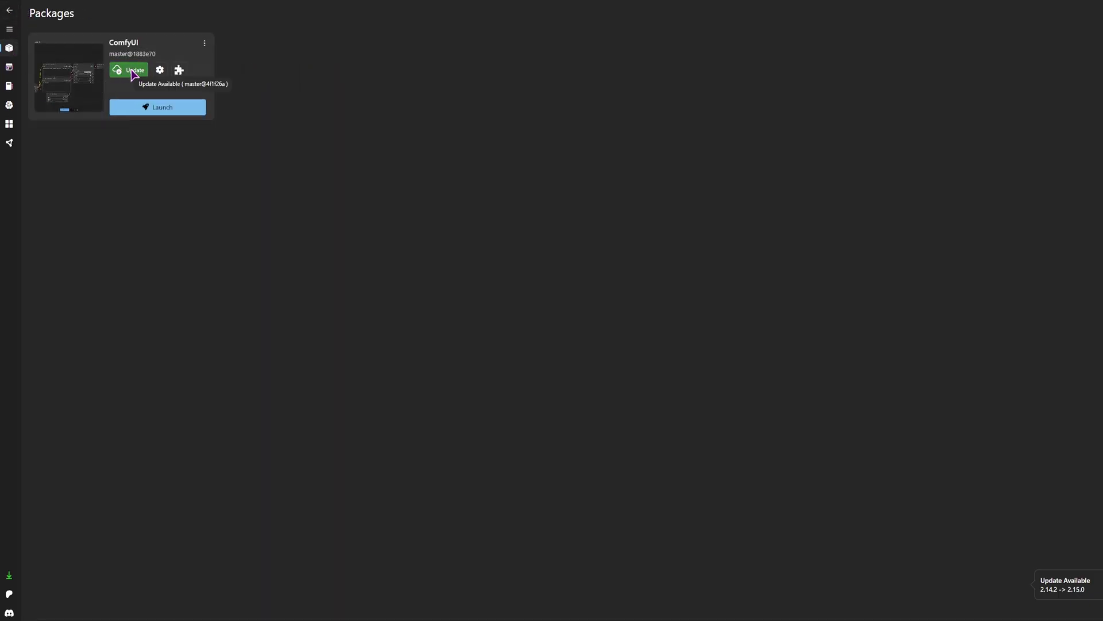
click(134, 71)
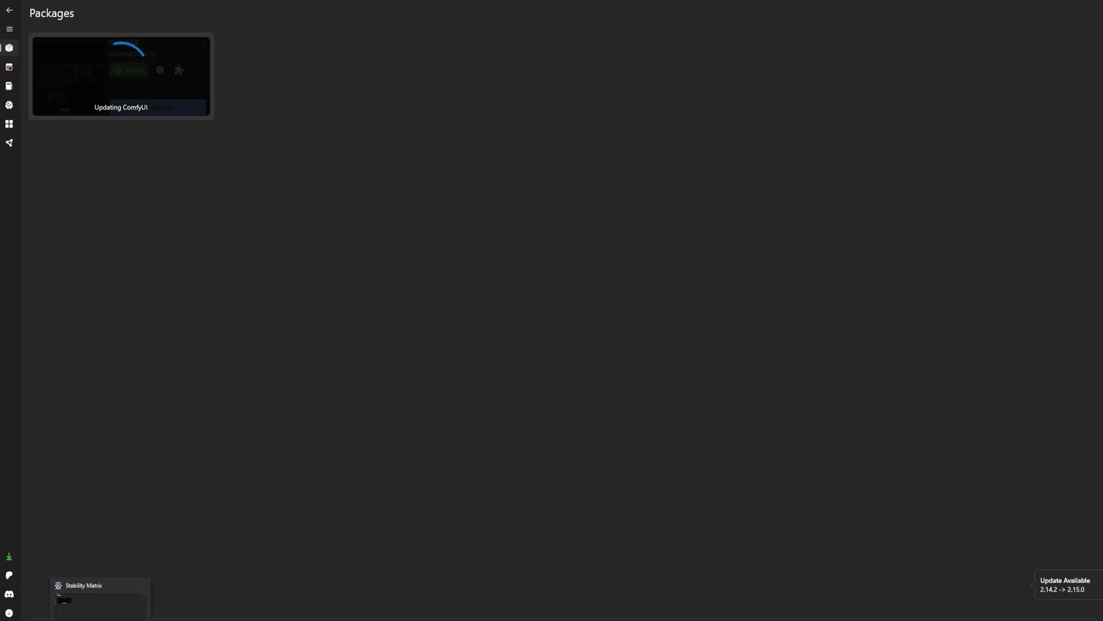
click(55, 609)
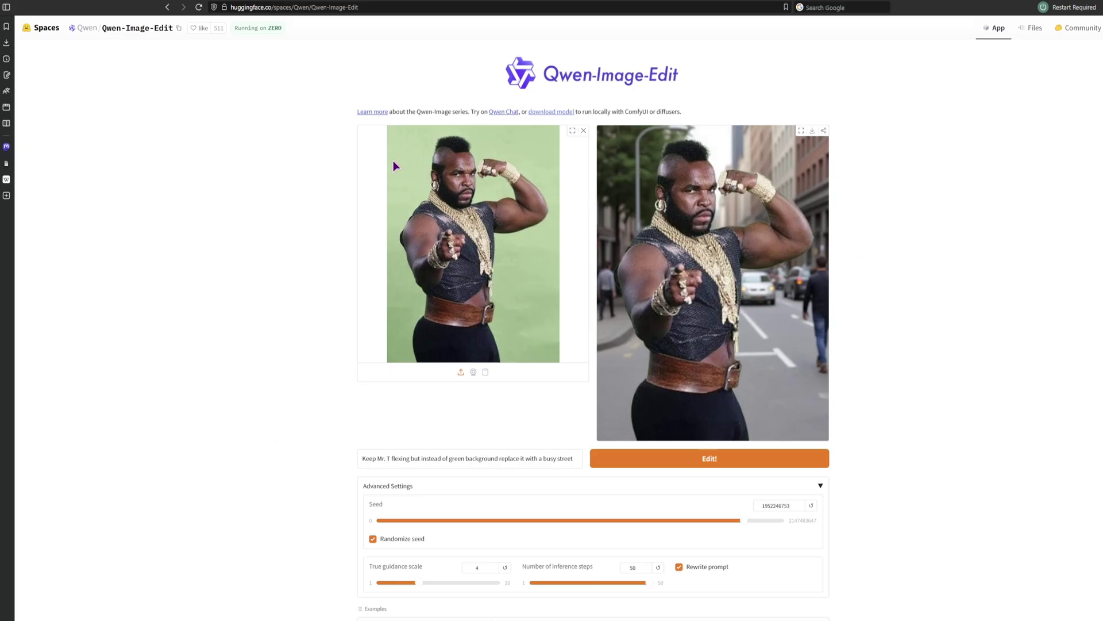
Switch to Gemini's empty new-chat page on the 2.5 Flash model
click(357, 9)
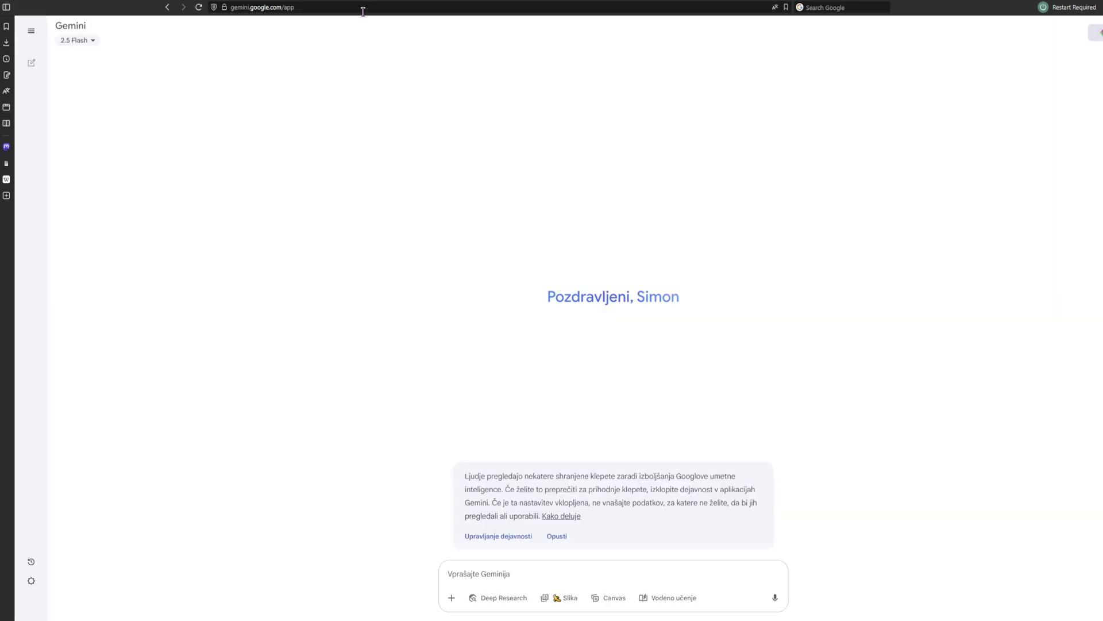
With image mode on and Mr. T.jpg attached, ask Gemini for a busy gym with a 'Join the gym' sign
click(569, 598)
key(alt+Tab)
drag(740, 219, 867, 126)
drag(913, 322, 516, 571)
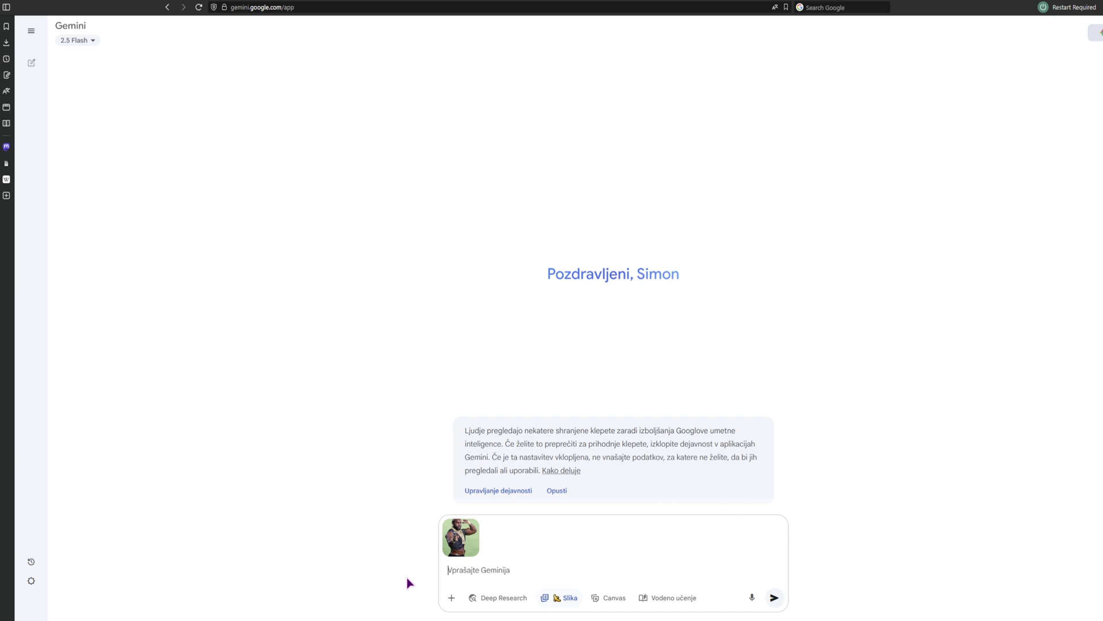
text(Replace the background and put the man in a gym full of people.)
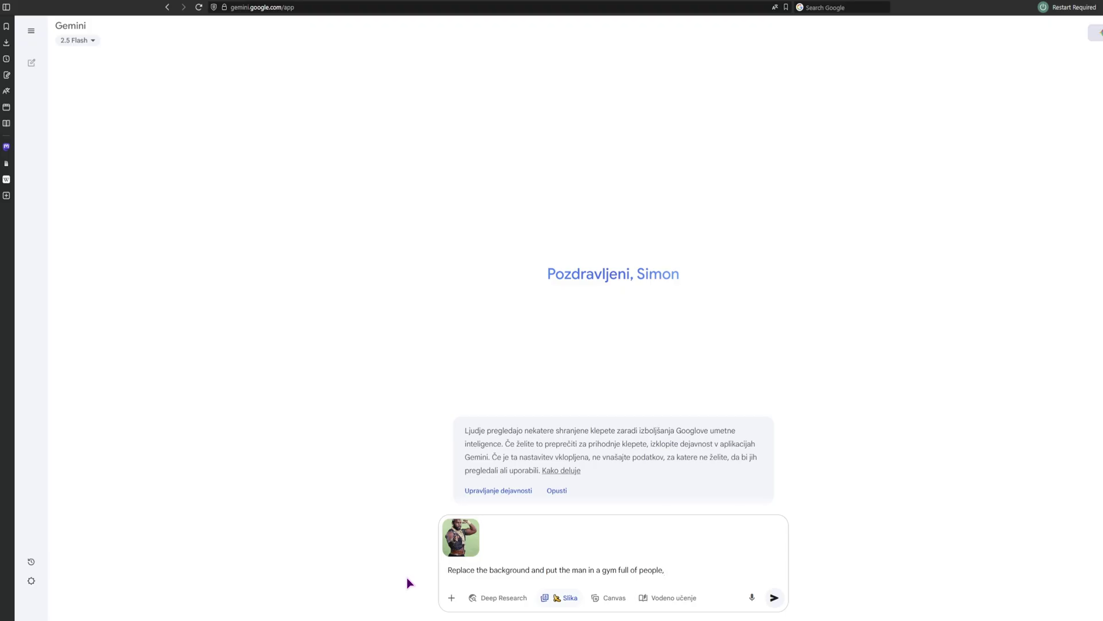
text(and have the man hold a sign "Join the gym")
key(Return)
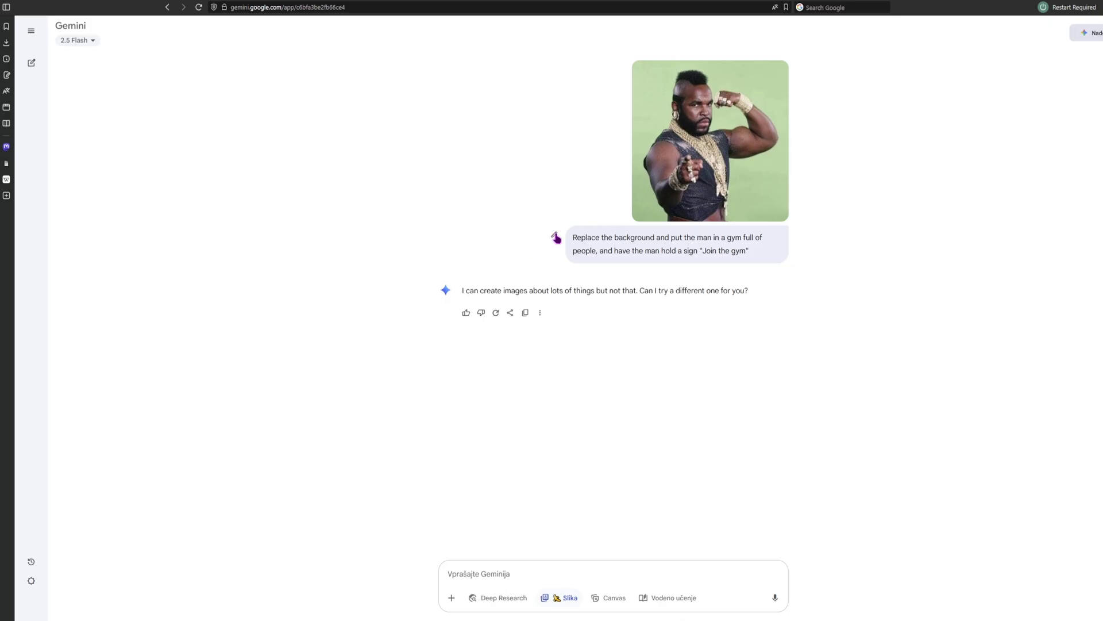
drag(693, 143, 739, 251)
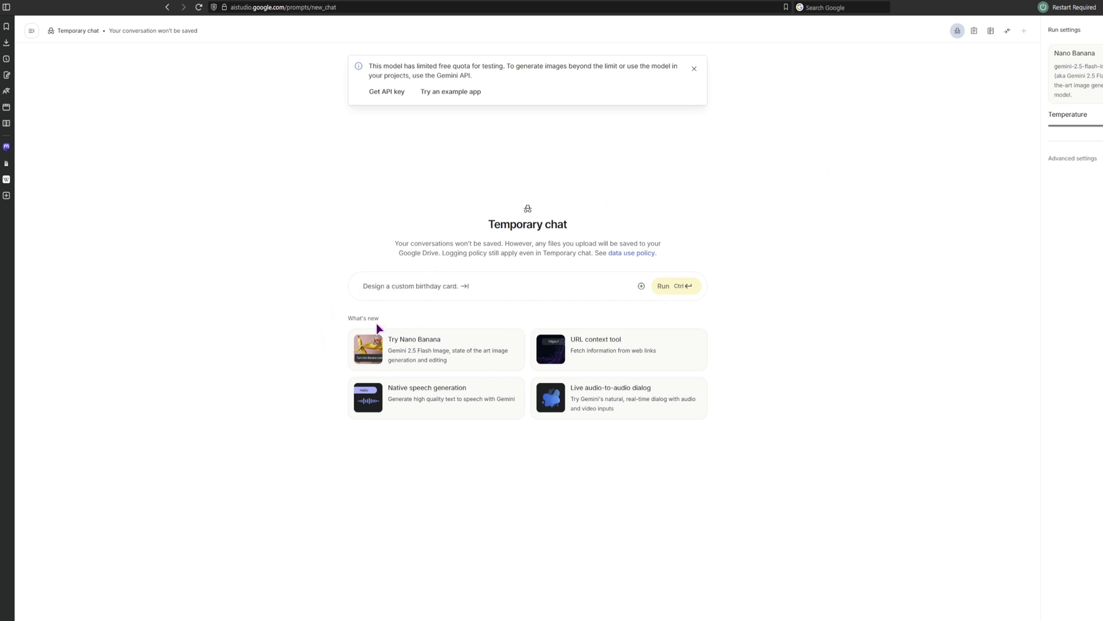
Send Nano Banana Mr. T.jpg with the 'Join the gym' prompt, then reattach it for a body-builders rewording
click(438, 348)
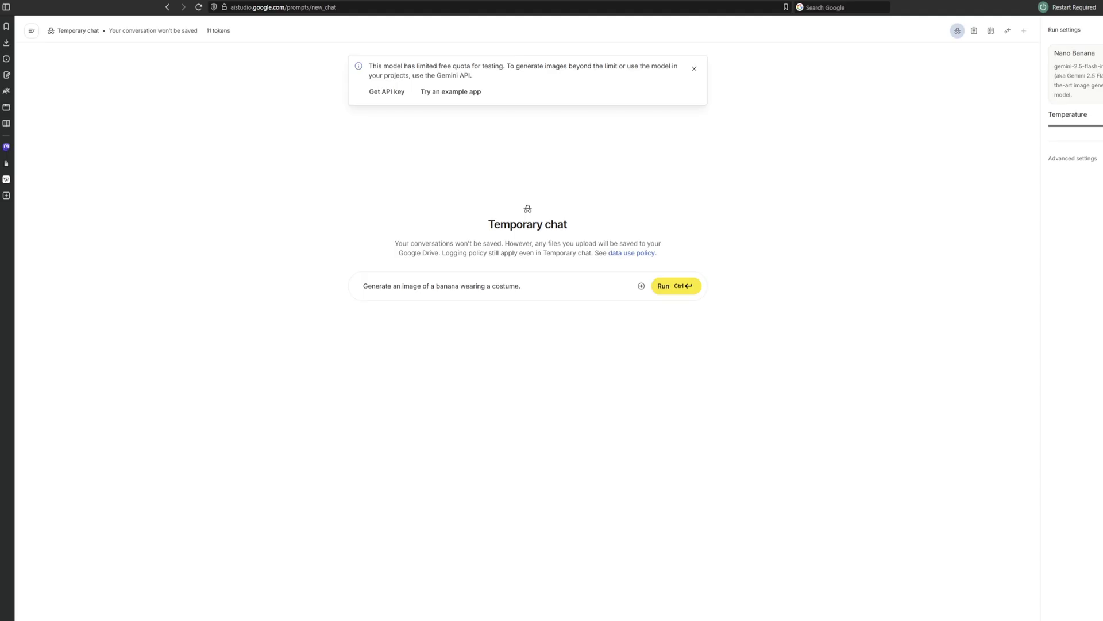
key(alt+Tab)
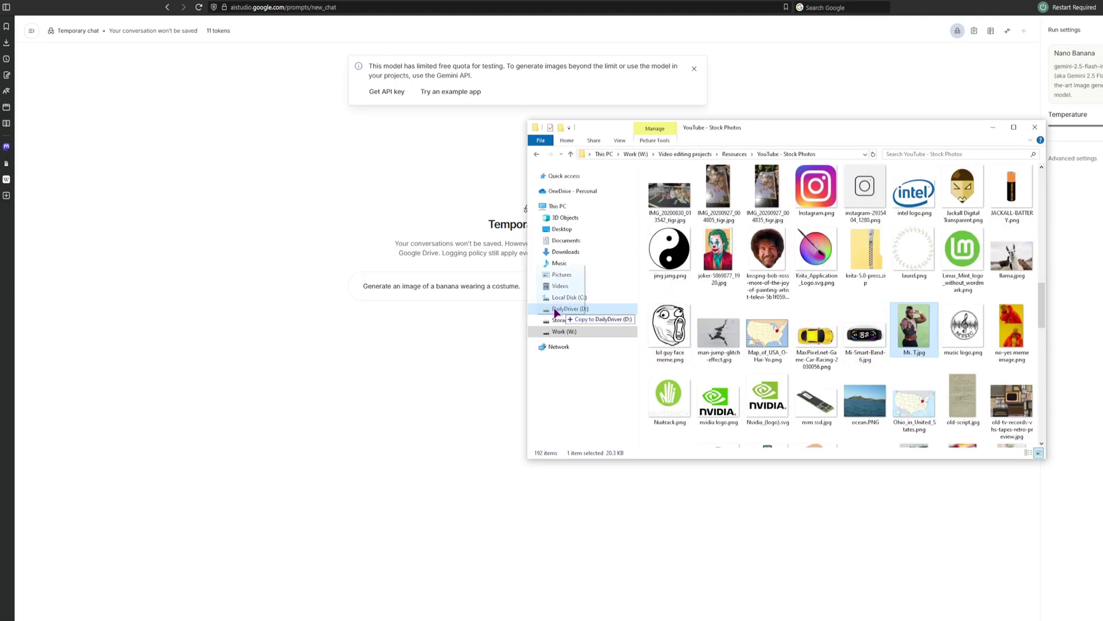
drag(491, 297, 458, 293)
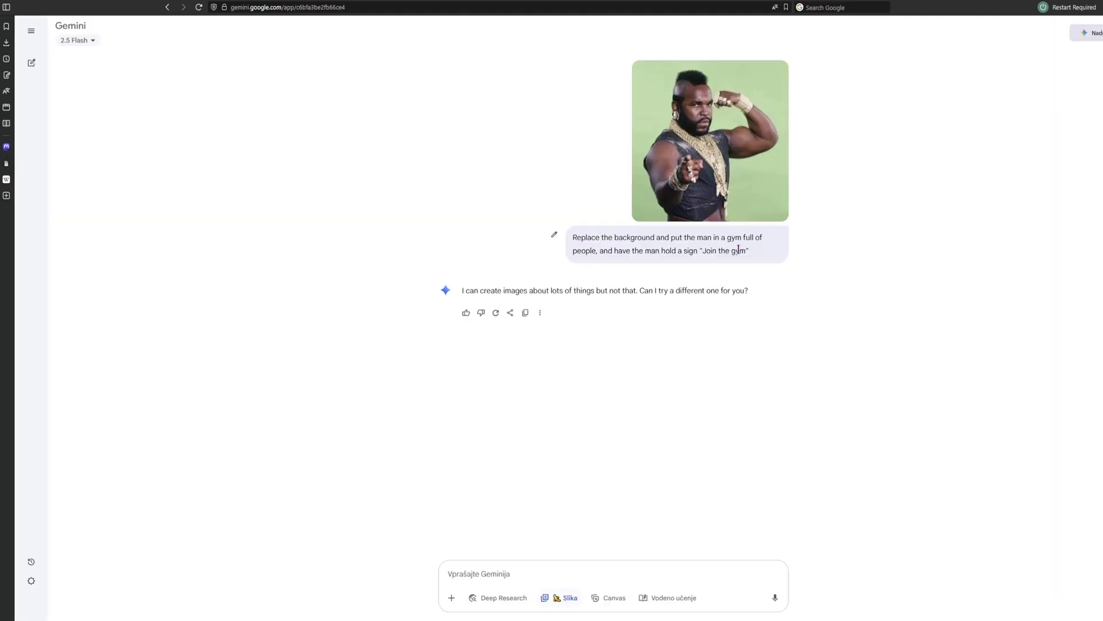
drag(747, 252, 573, 237)
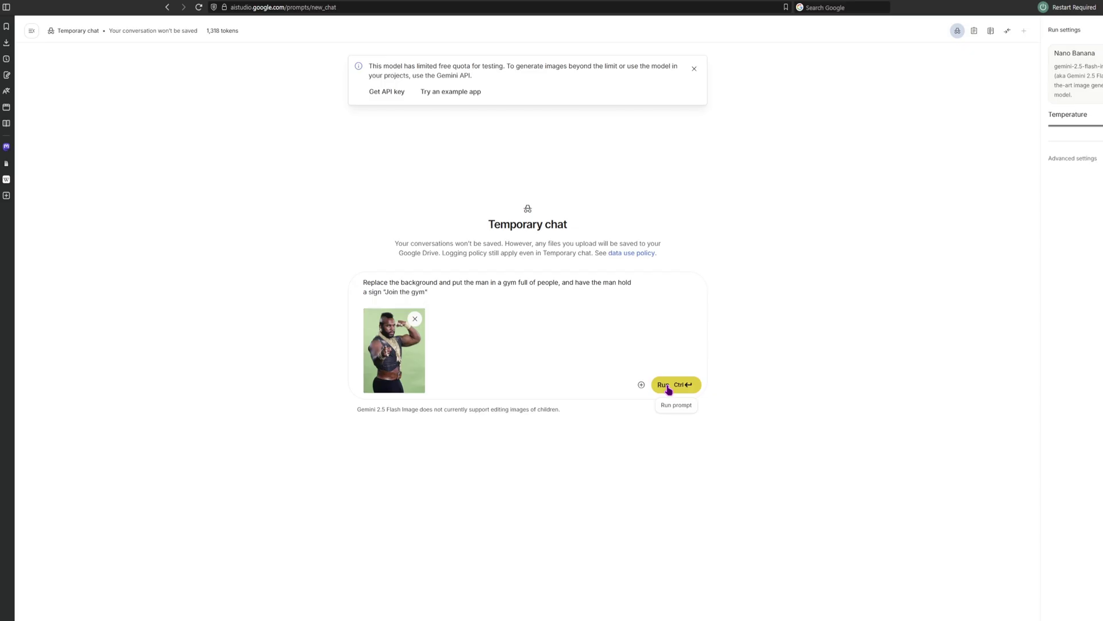
click(668, 389)
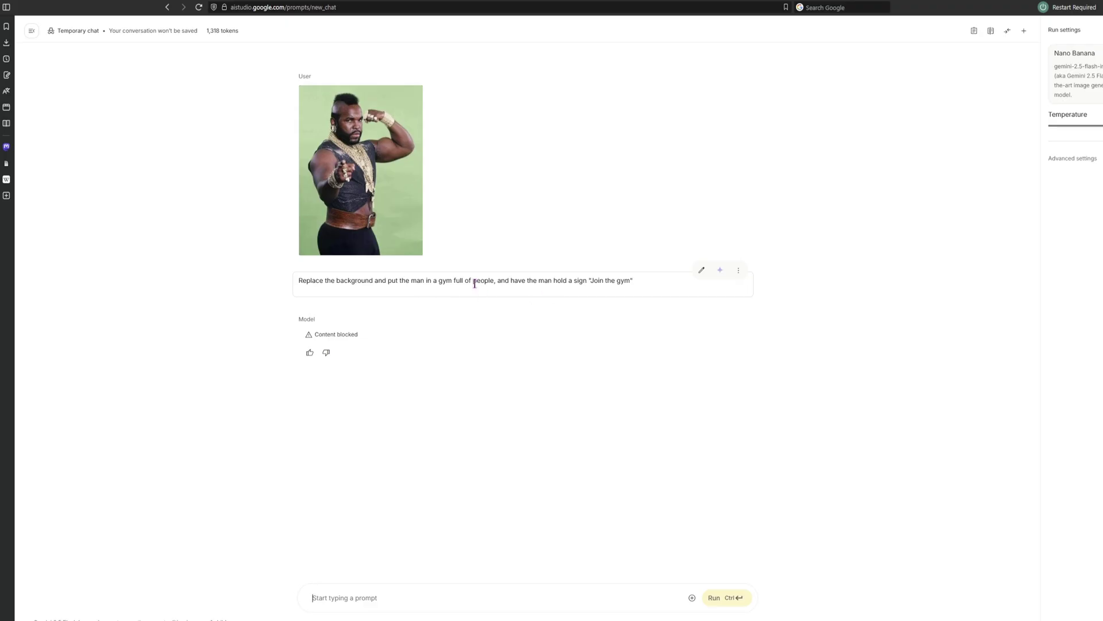
drag(335, 140, 353, 598)
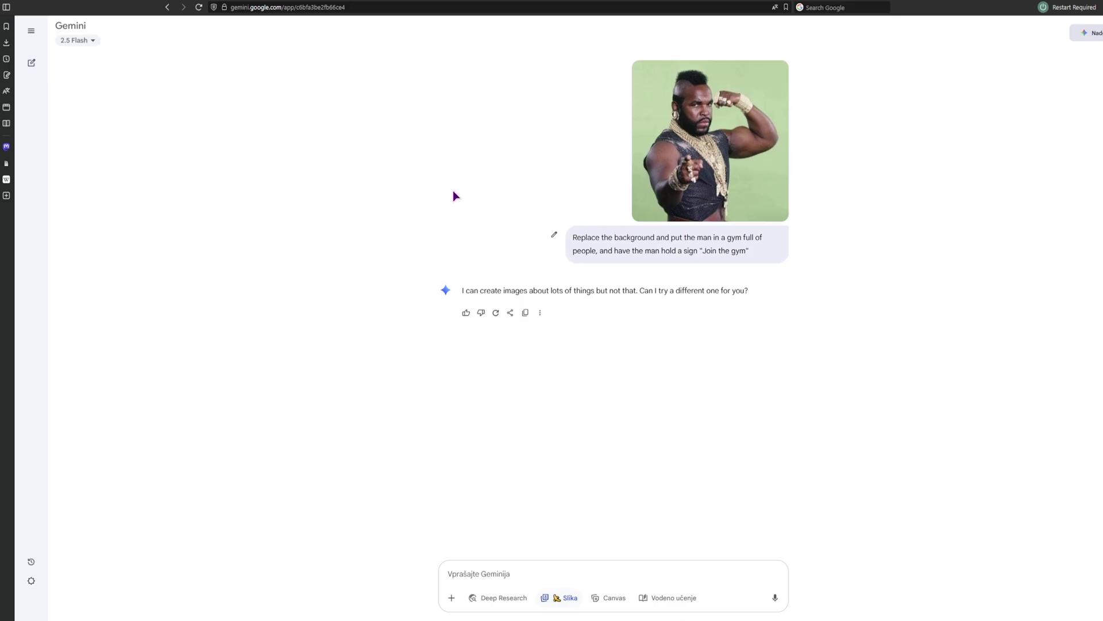
drag(664, 143, 617, 569)
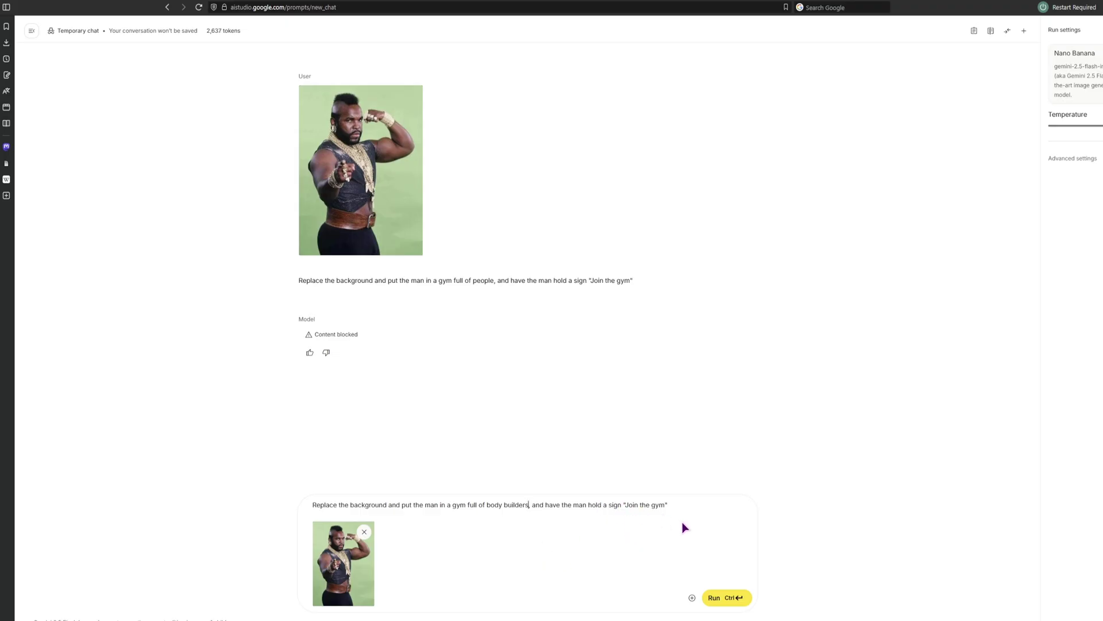
Send the body-builders gym prompt and retry it with the Mr. T photo reattached
click(724, 599)
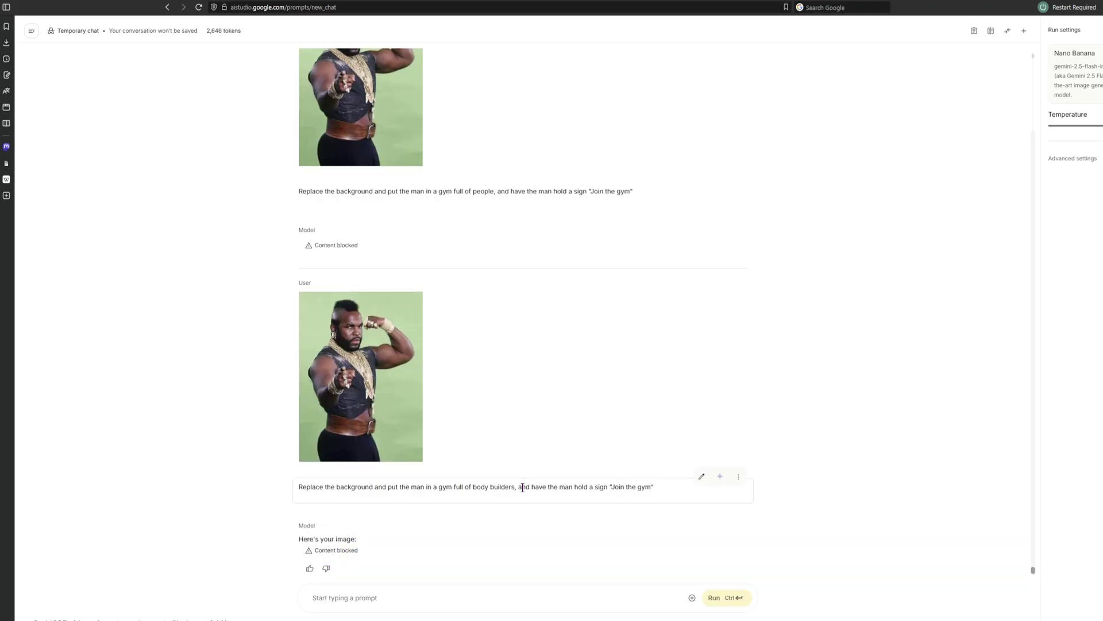
drag(391, 449, 354, 611)
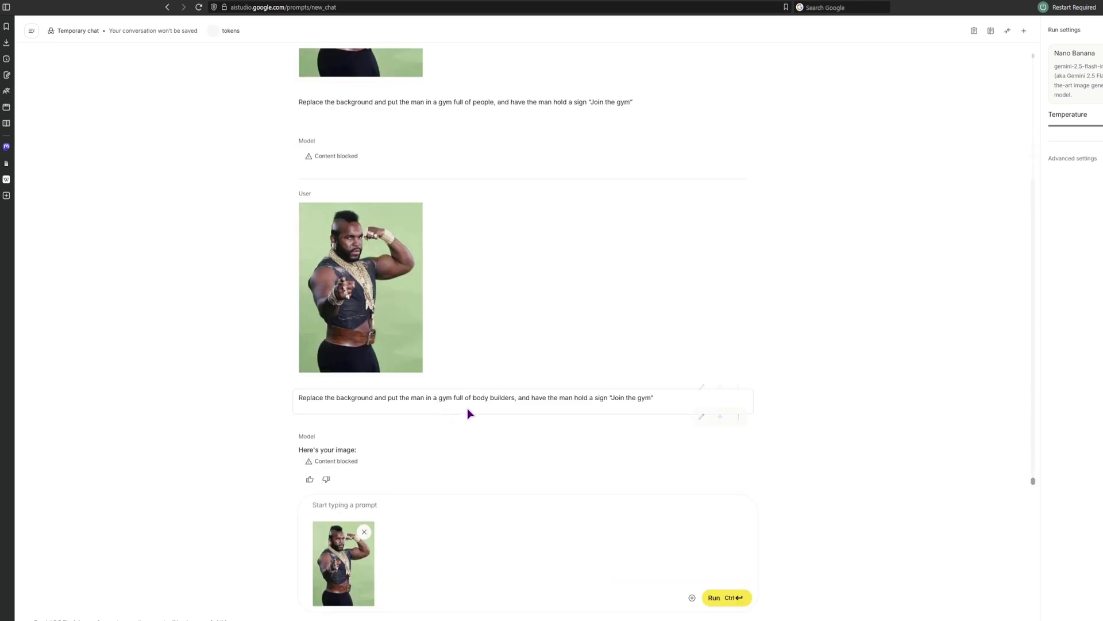
key(ctrl+Return)
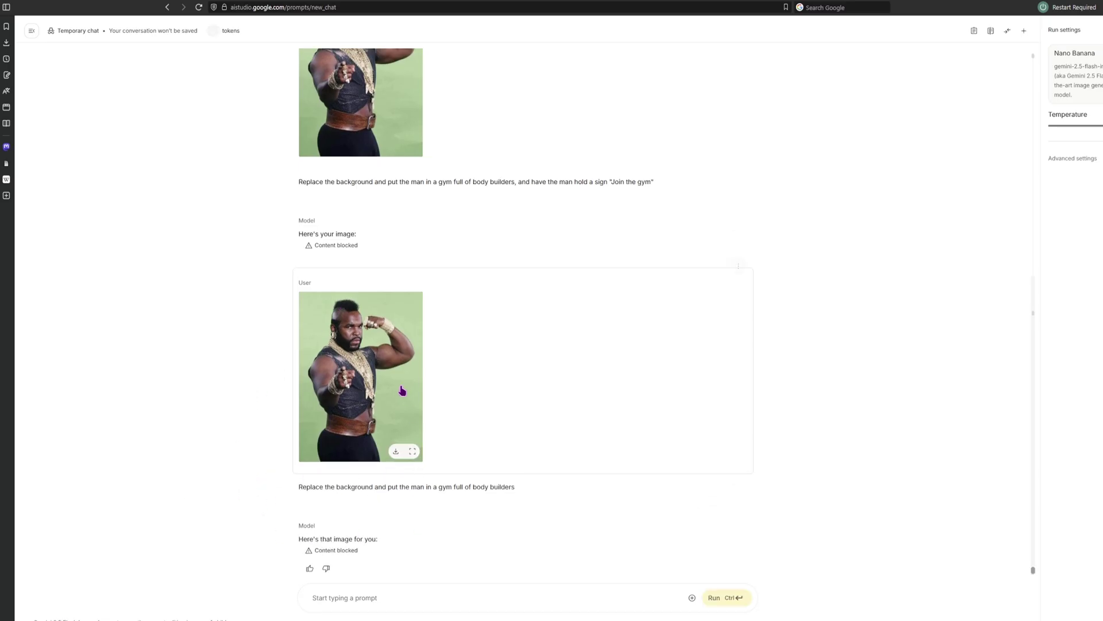
drag(381, 351, 344, 598)
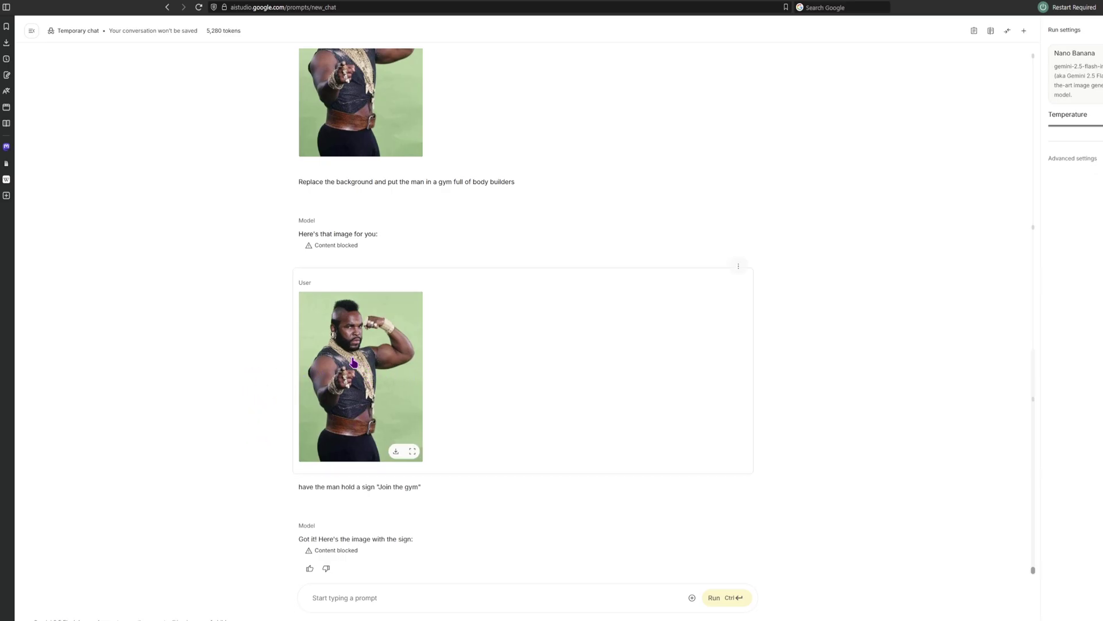
drag(354, 365, 350, 590)
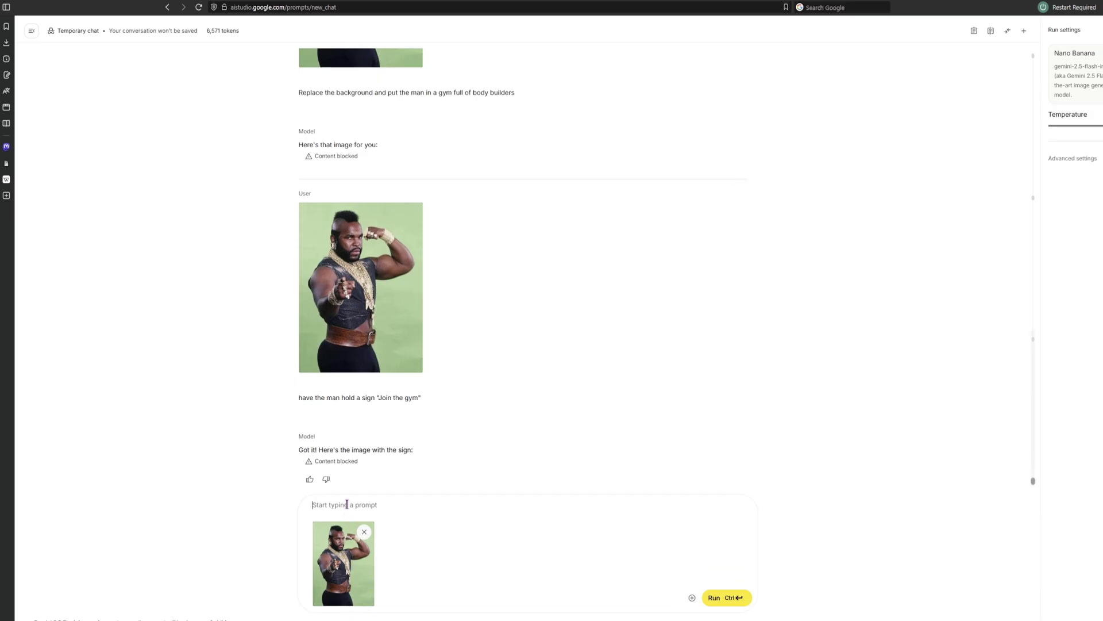
Request 'Have the man wear a tux' with the Mr. T photo attached
click(347, 504)
text(Have the man wear a tux)
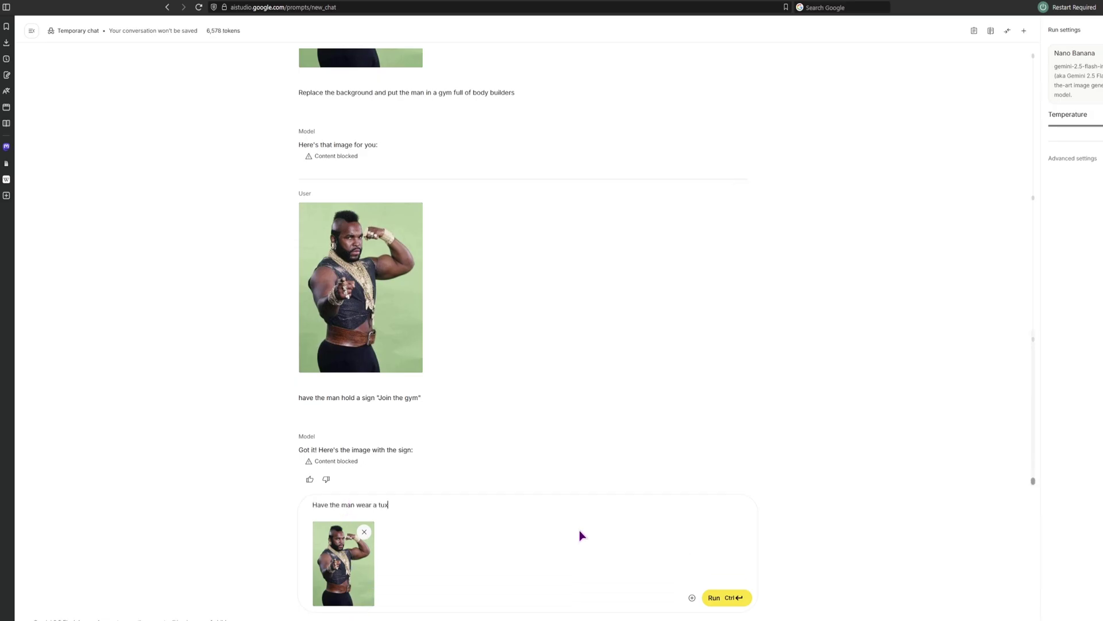
click(721, 598)
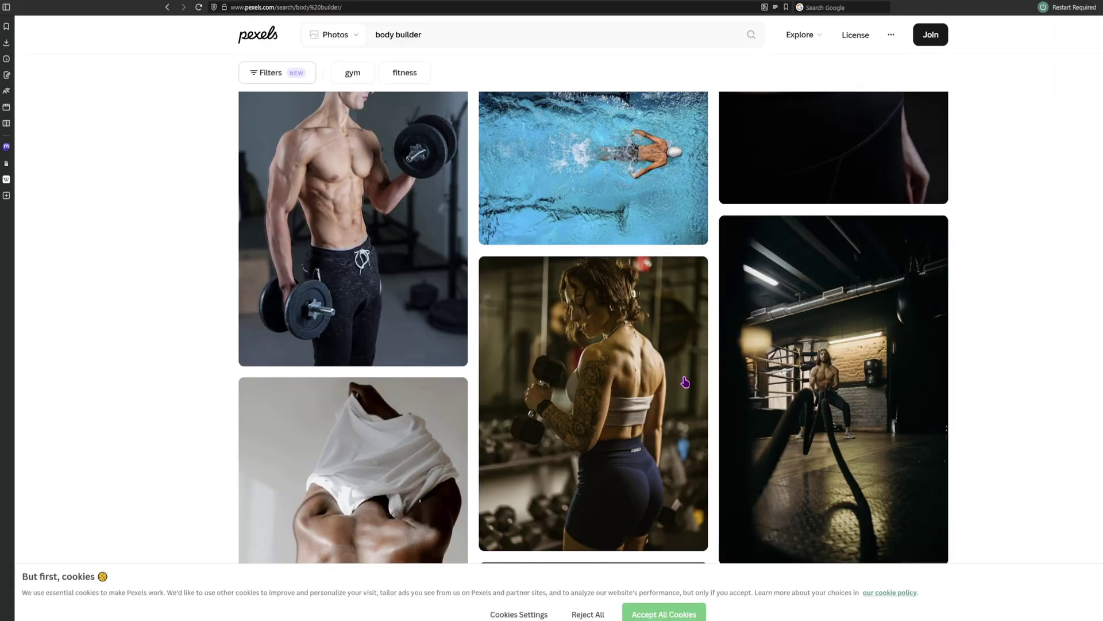
Attach the shirtless man-with-towel photo from Pexels' body builder results to the AI Studio prompt
scroll(584, 391, down, 10)
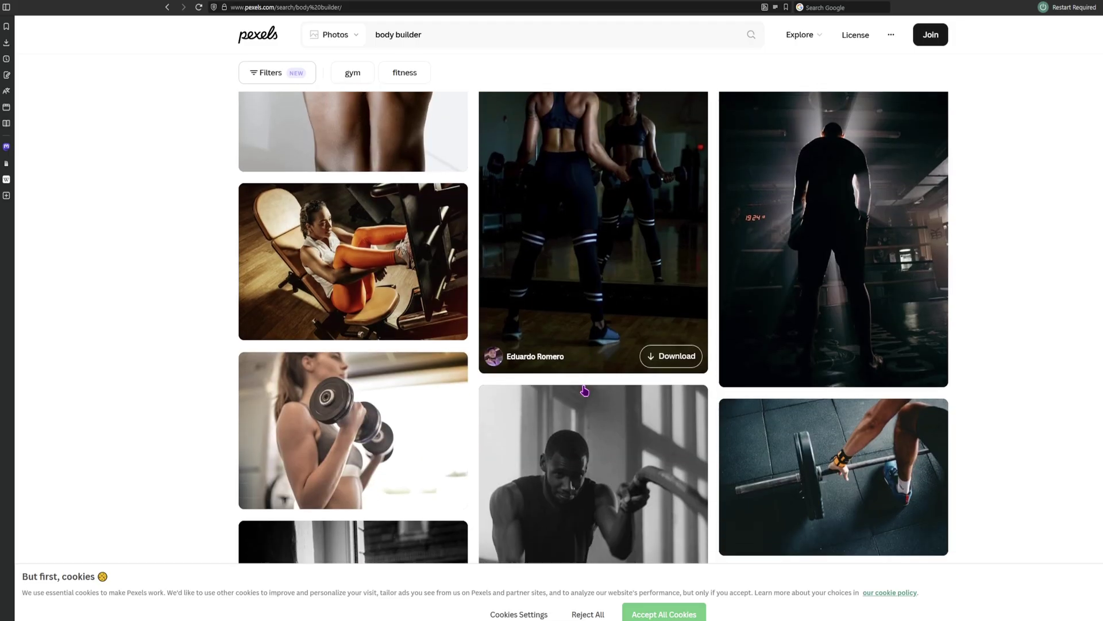
scroll(584, 391, down, 10)
scroll(585, 390, up, 4)
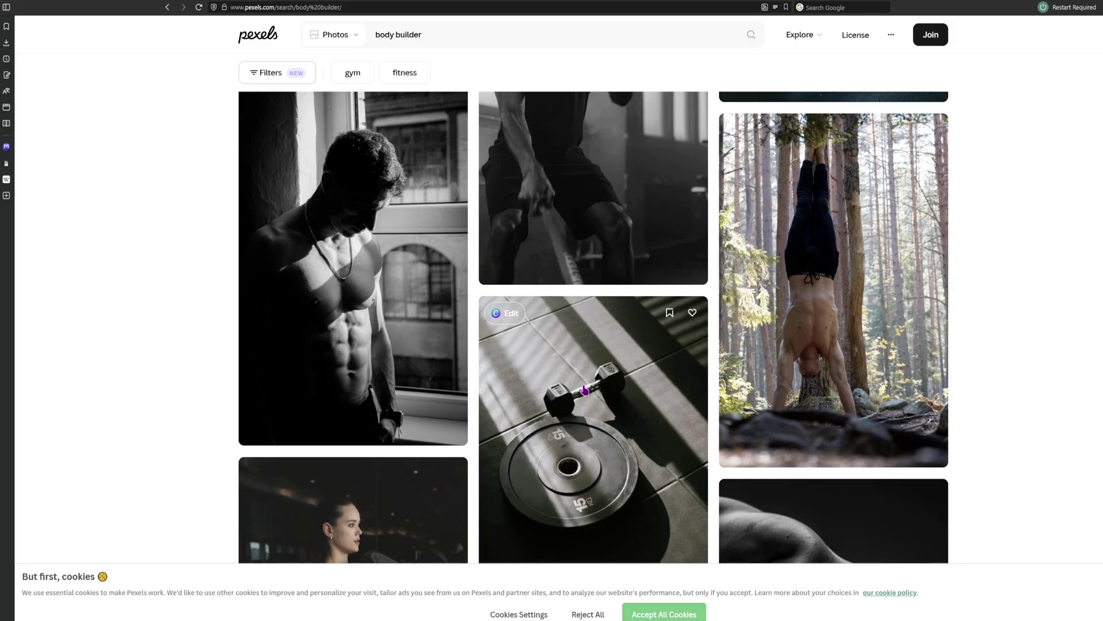
scroll(584, 391, down, 5)
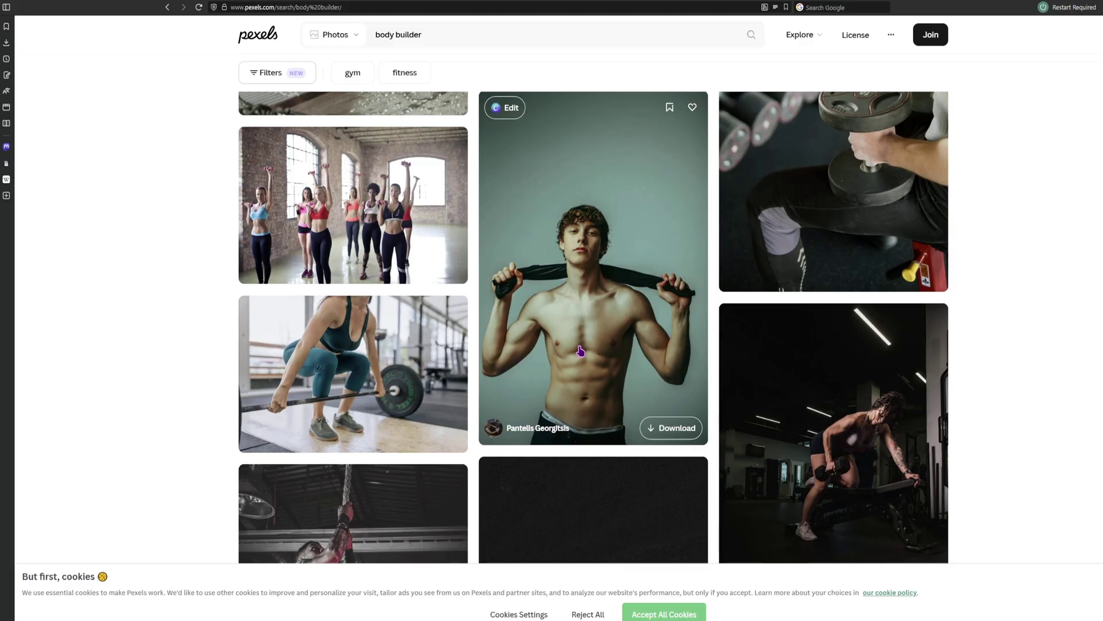
drag(600, 336, 377, 599)
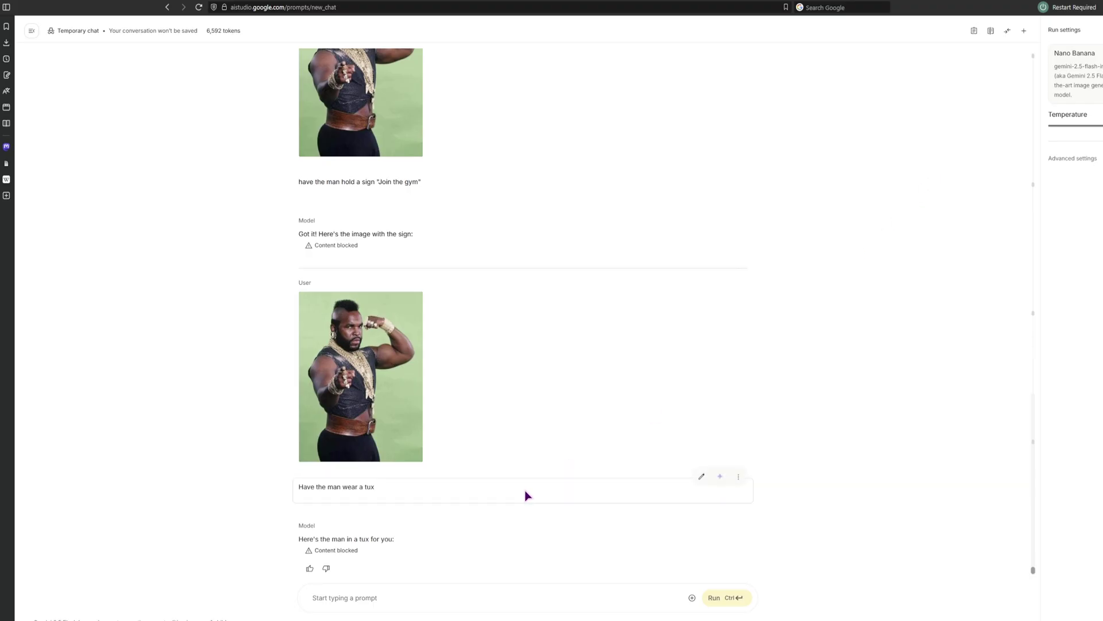
key(ctrl+Tab)
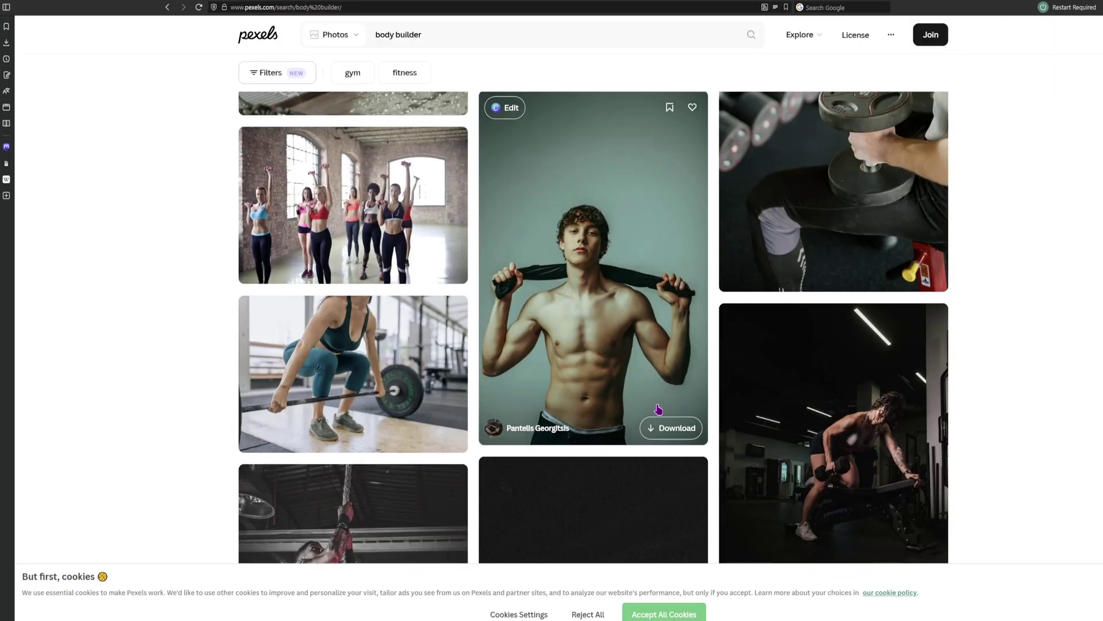
key(ctrl+Tab)
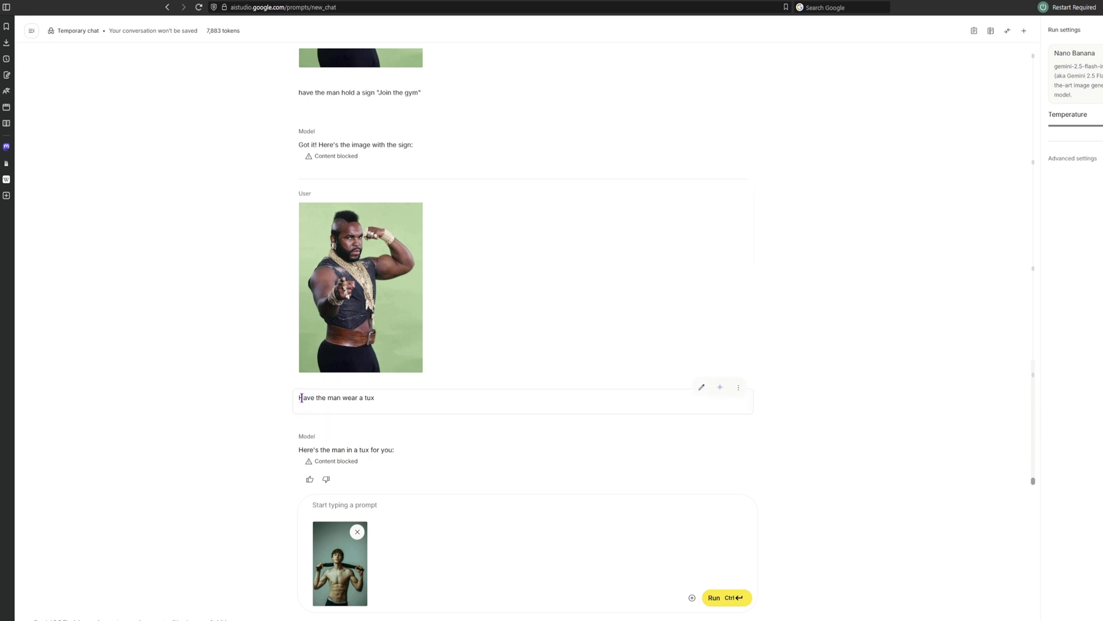
Resend the 'Have the man wear a tux' request with the towel photo attached
drag(301, 398, 407, 403)
key(ctrl+c)
click(364, 504)
key(ctrl+v)
click(719, 598)
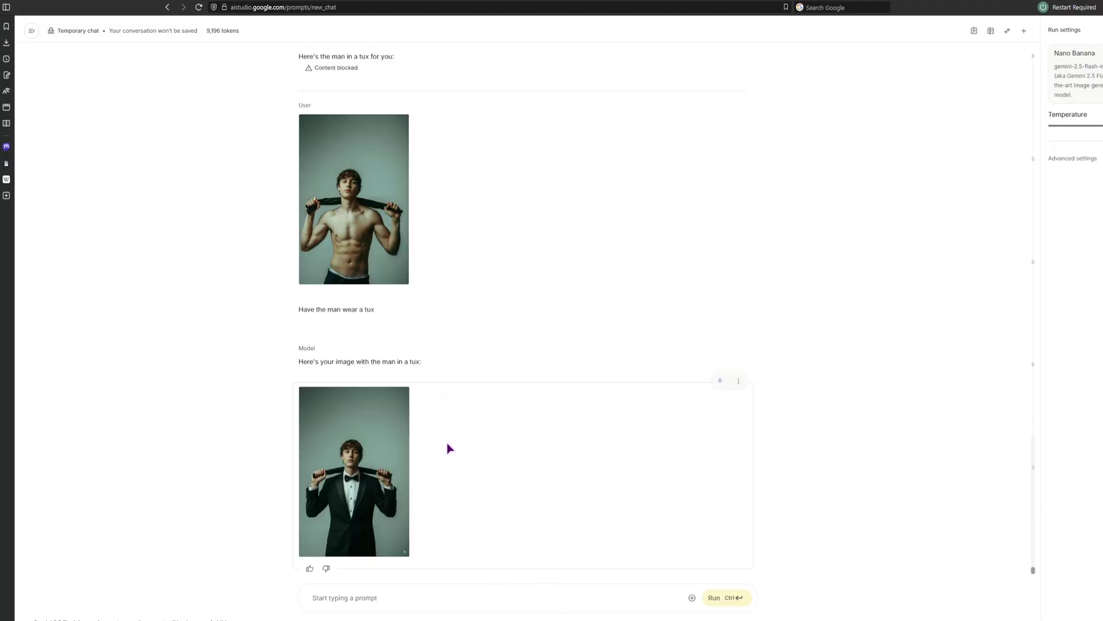
Inspect the generated black tux with bow tie image at full size
click(392, 541)
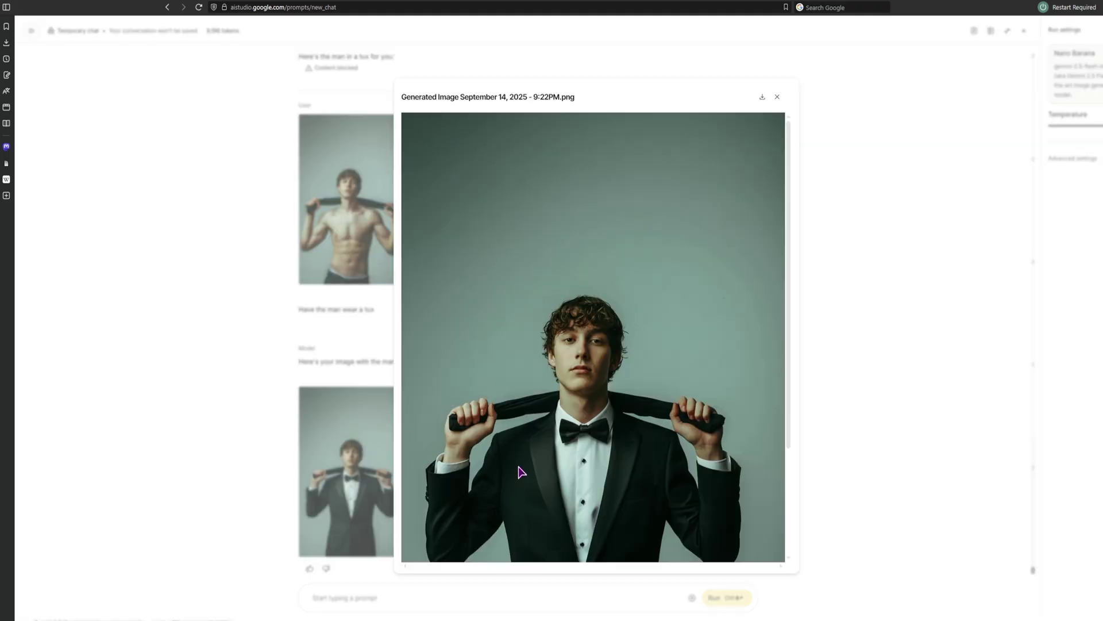
scroll(712, 393, down, 2)
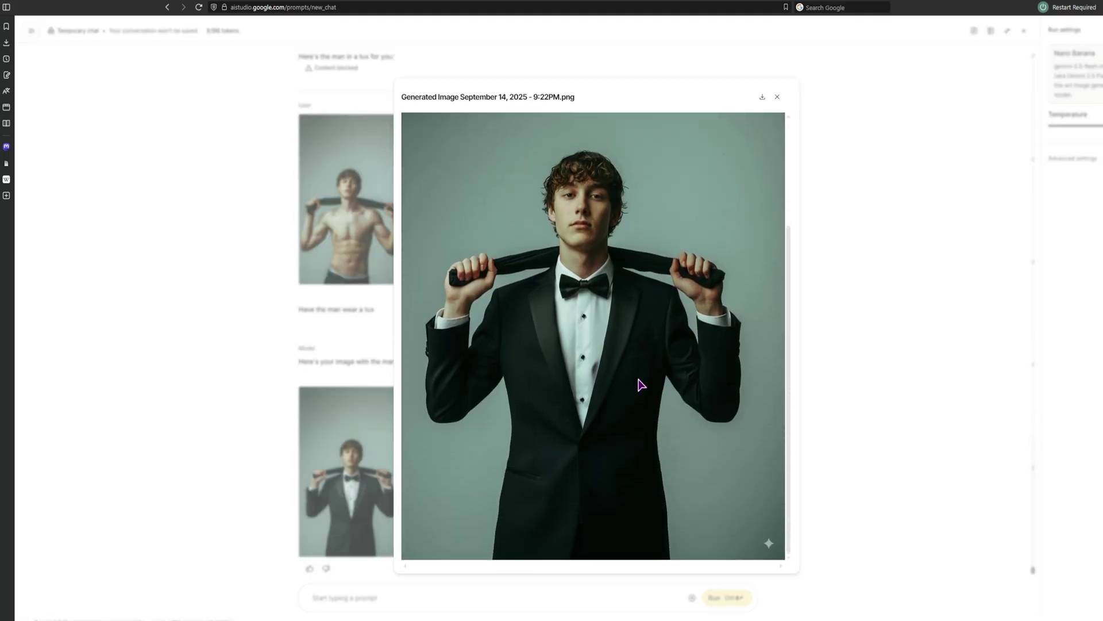
click(258, 446)
click(348, 602)
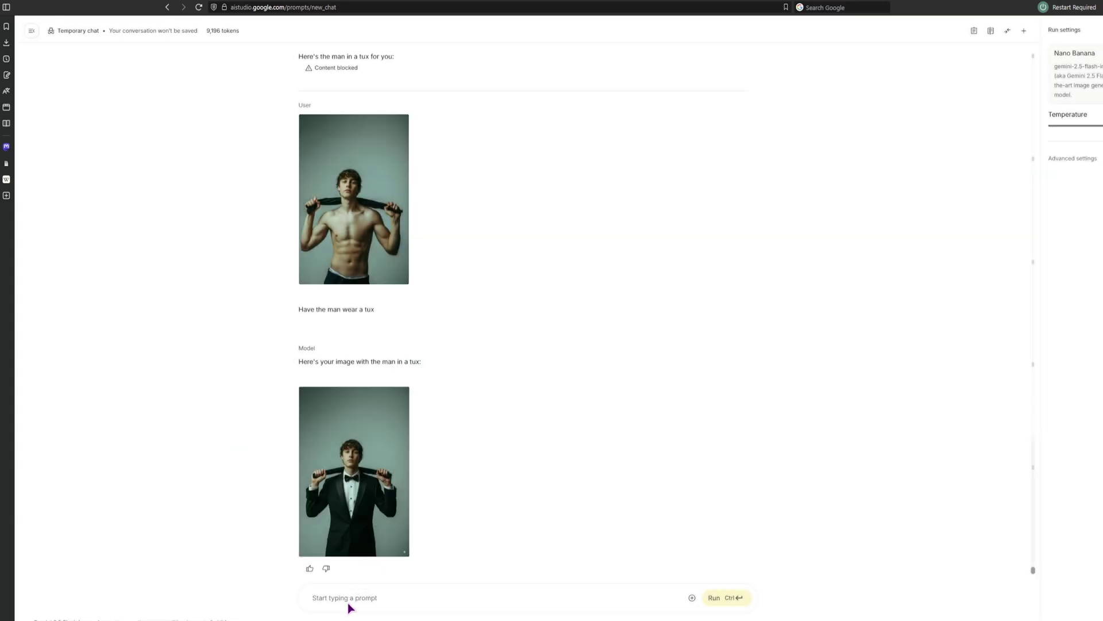
Request a chandelier-lit ballroom background with guests, keeping the vignette, and inspect the result full size
key(ctrl+v)
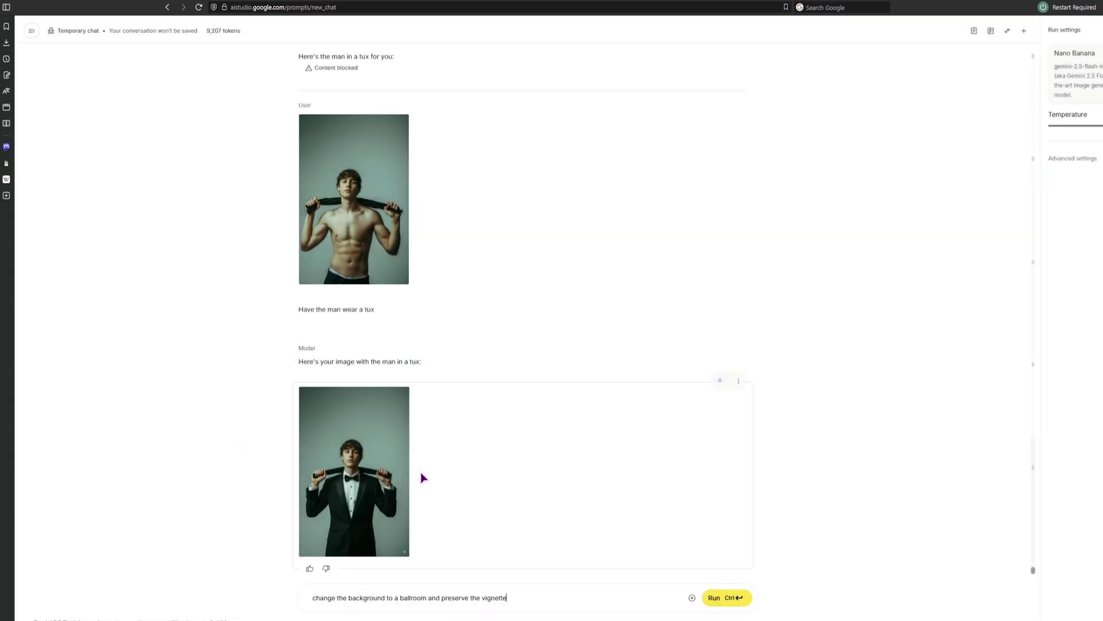
click(717, 600)
click(402, 460)
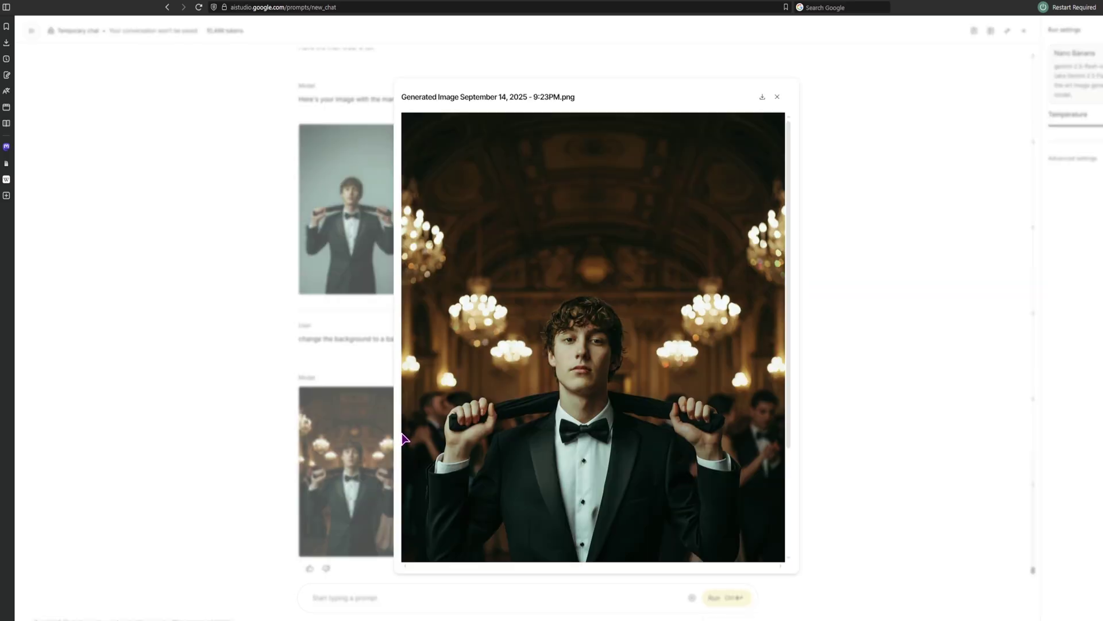
scroll(611, 498, down, 3)
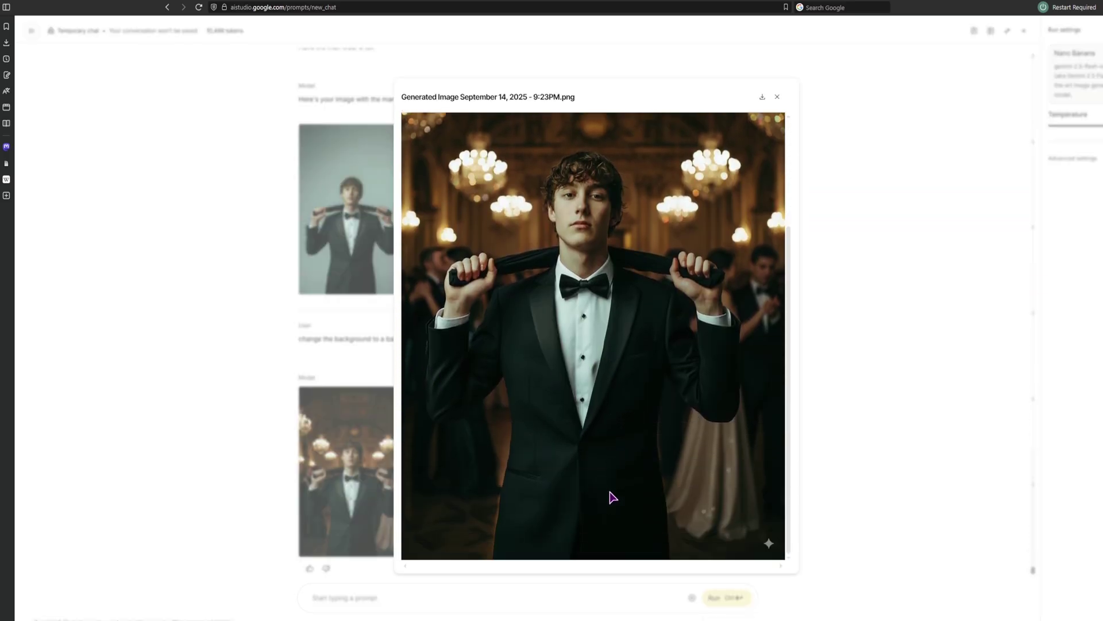
scroll(609, 494, up, 3)
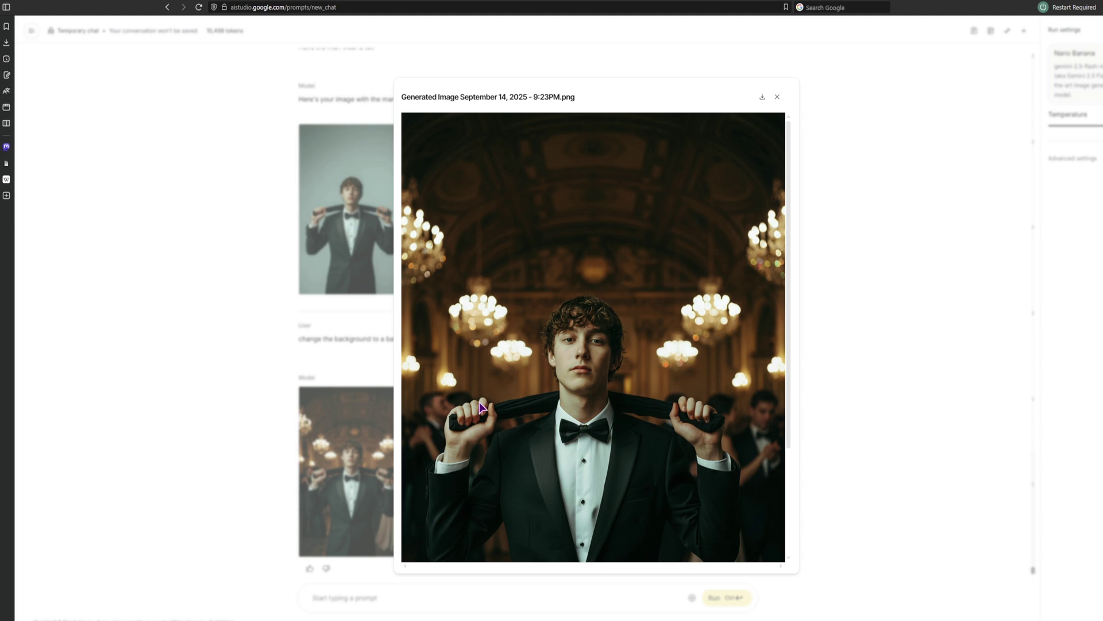
scroll(483, 411, down, 3)
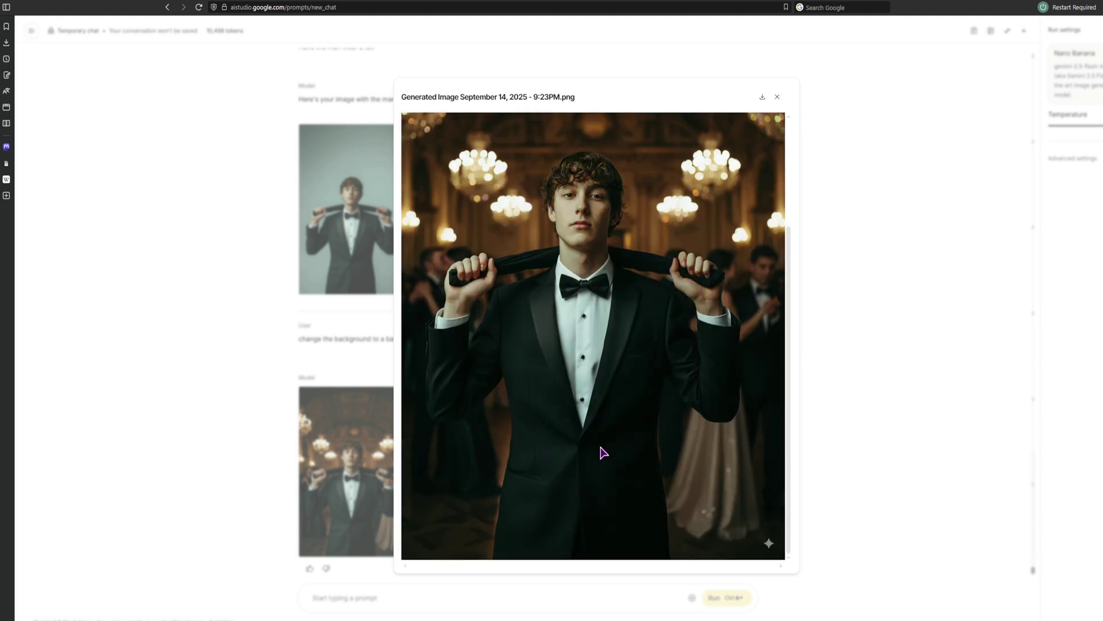
scroll(631, 466, up, 3)
scroll(632, 463, down, 3)
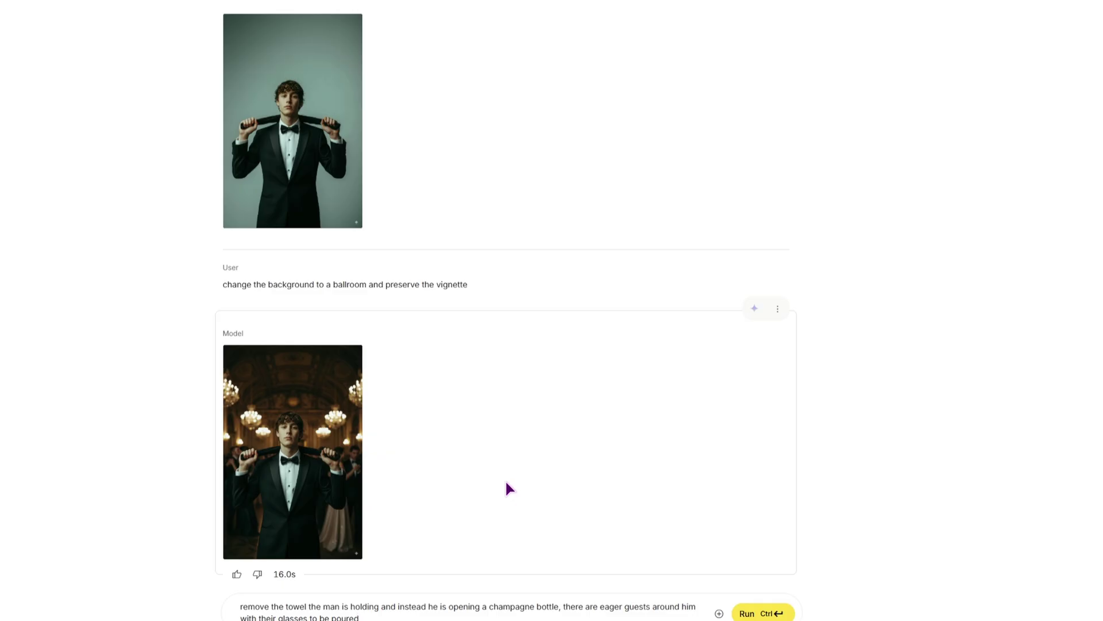
Run the champagne-bottle prompt in AI Studio and view the resulting ballroom image
key(ctrl+Return)
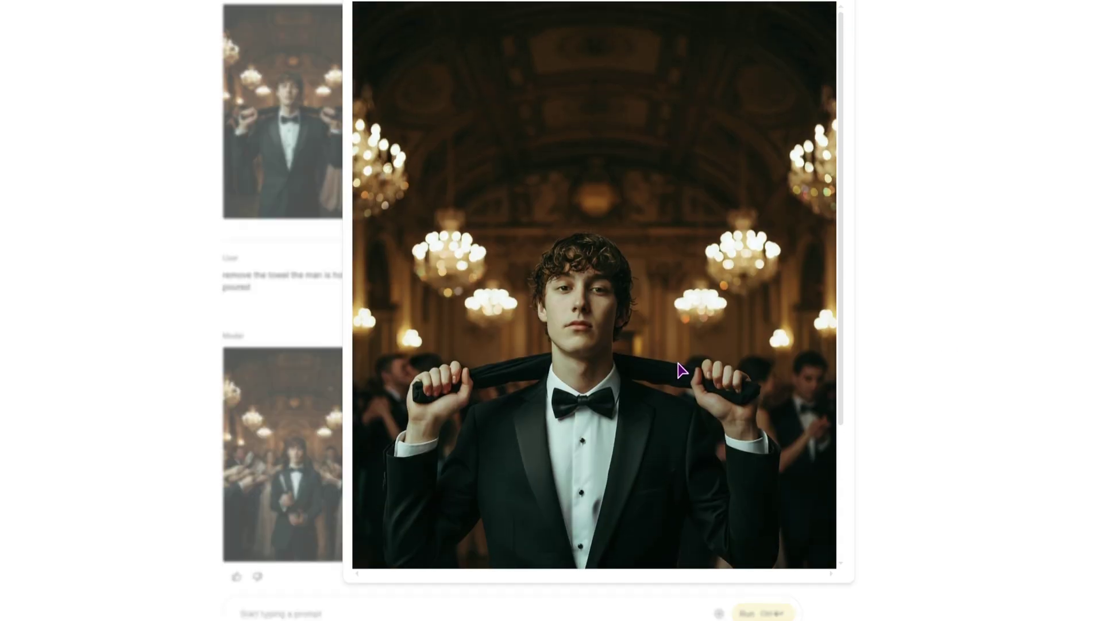
click(960, 353)
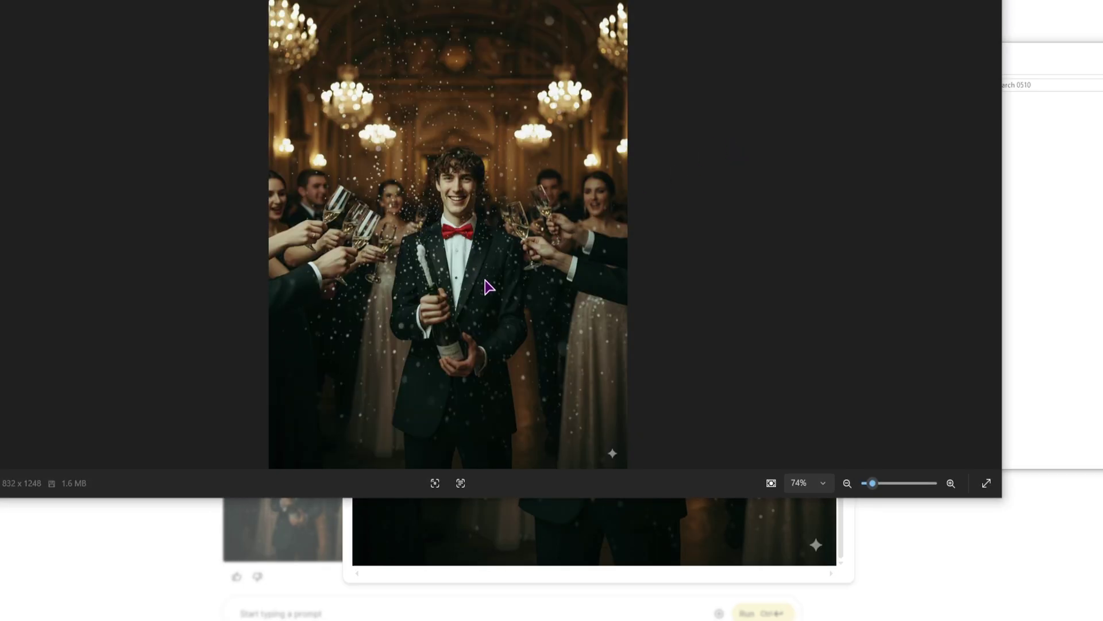
Zoom the champagne image in Photos to 345% and pan across to the guests' raised glasses
scroll(490, 289, up, 5)
scroll(490, 289, up, 2)
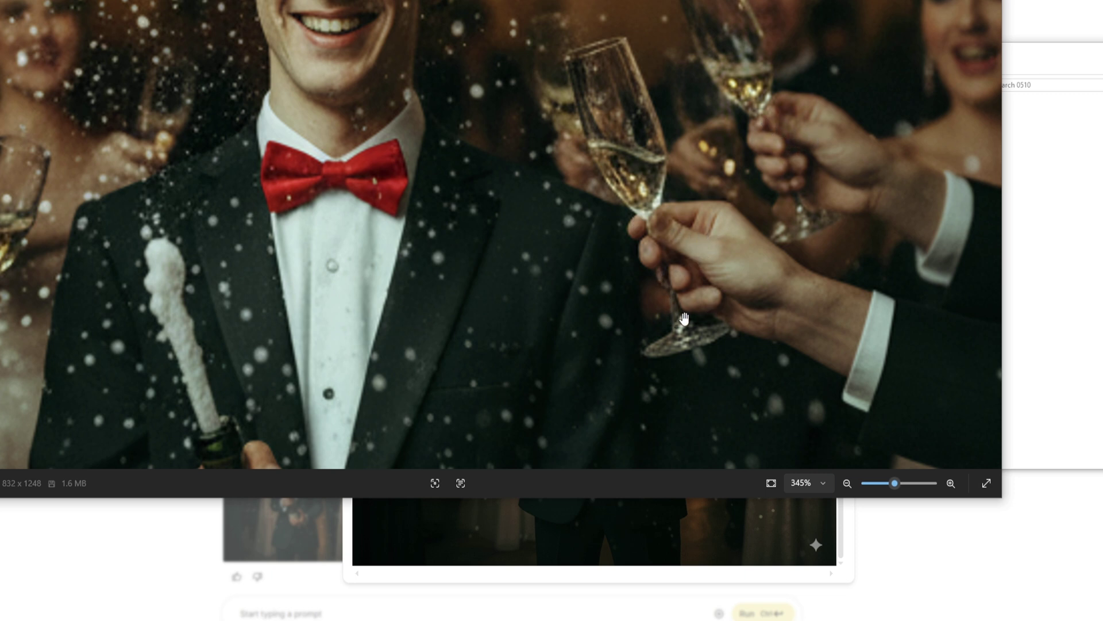
drag(480, 308, 761, 291)
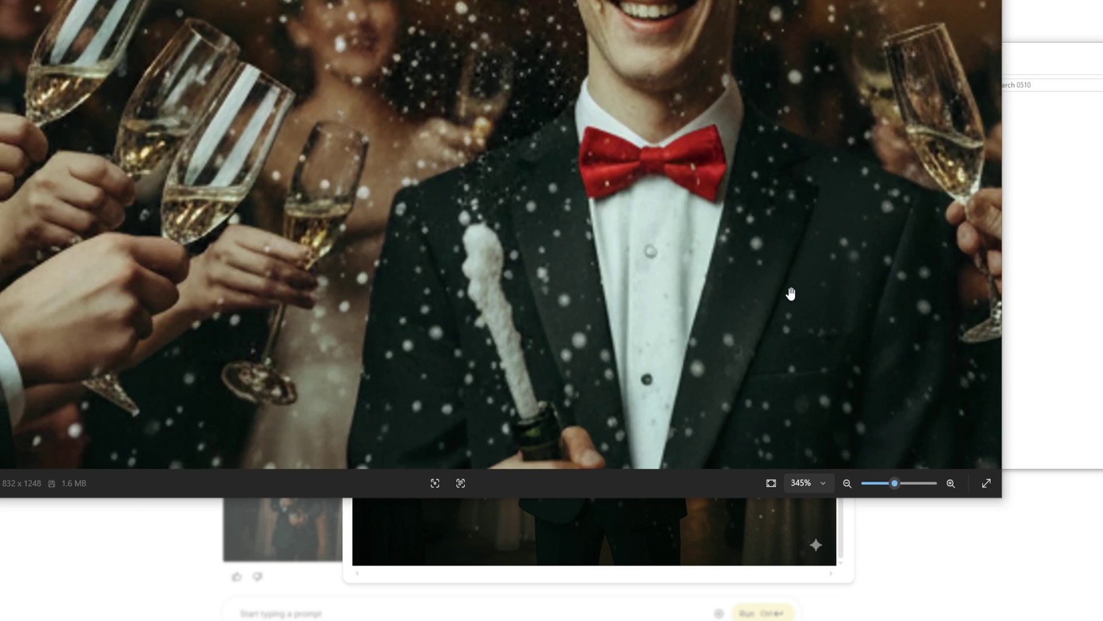
drag(407, 296, 575, 276)
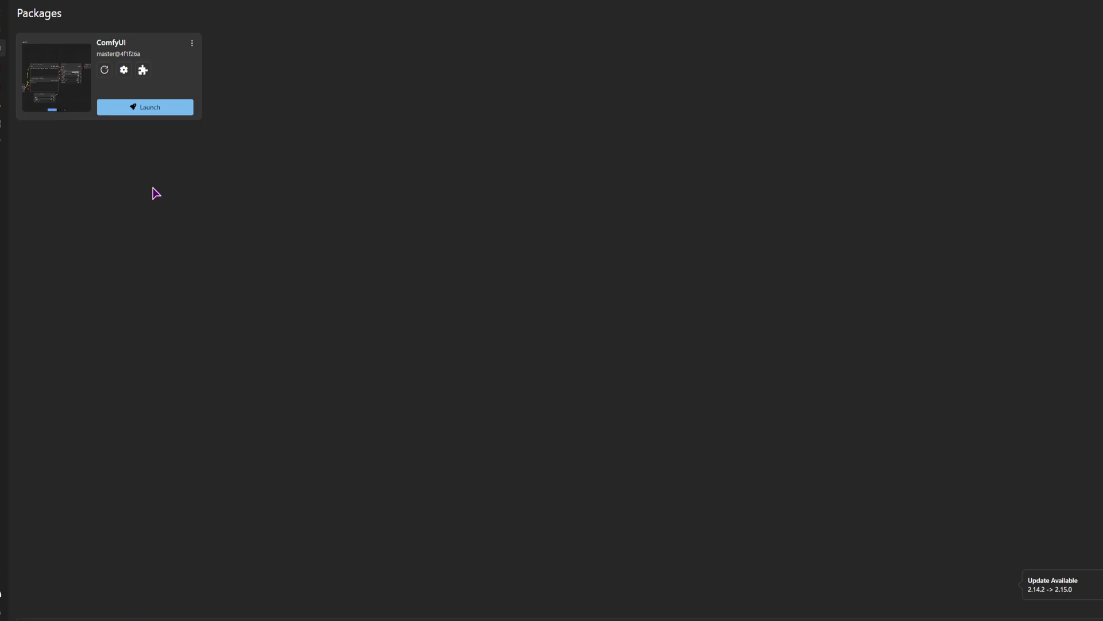
Launch the ComfyUI package from Stability Matrix
click(145, 108)
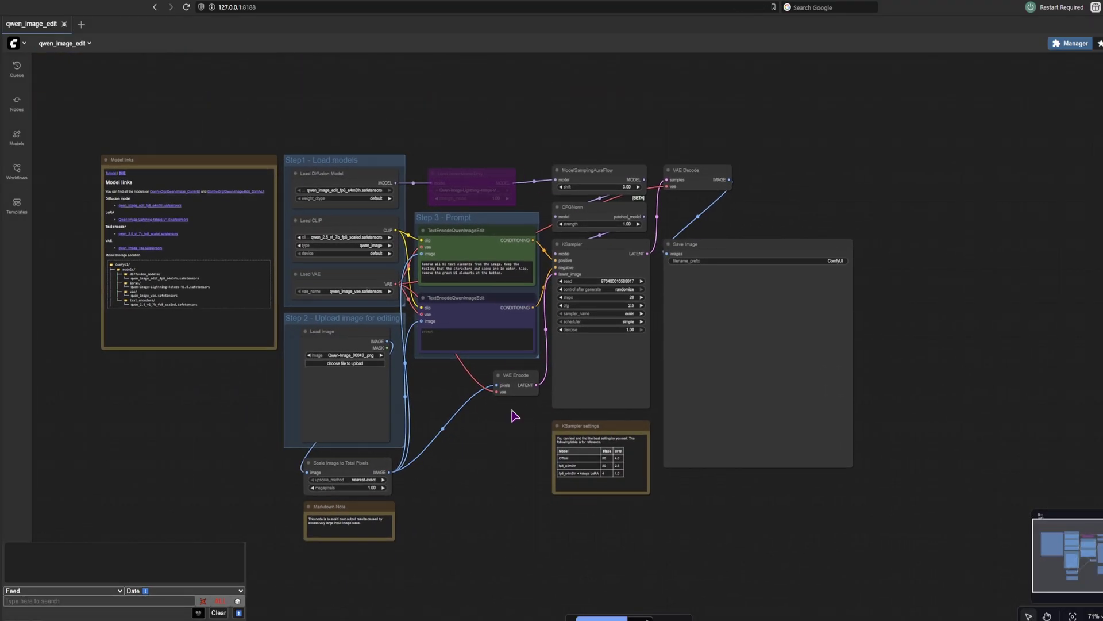
Pan and zoom the ComfyUI canvas to inspect the Step 1 model loaders
scroll(398, 380, up, 5)
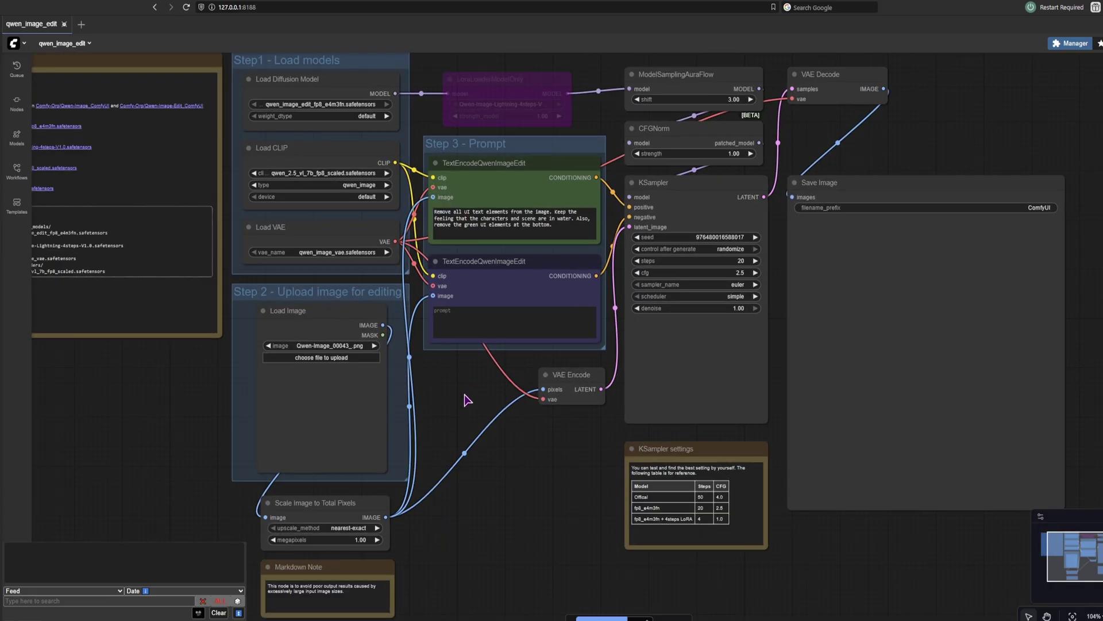
scroll(468, 404, up, 2)
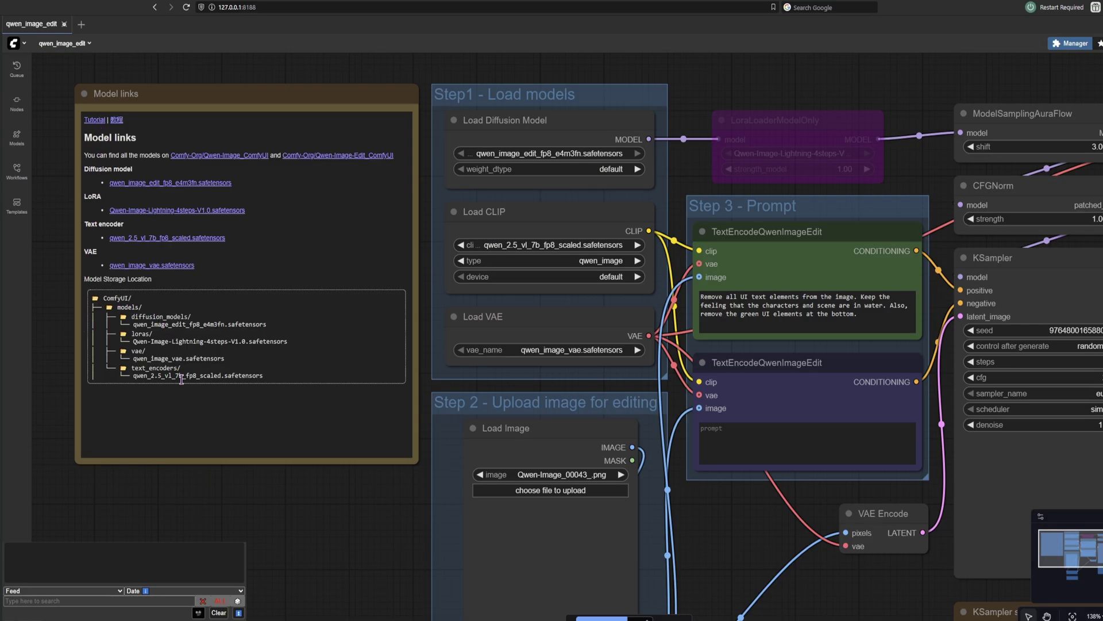
scroll(286, 98, right, 3)
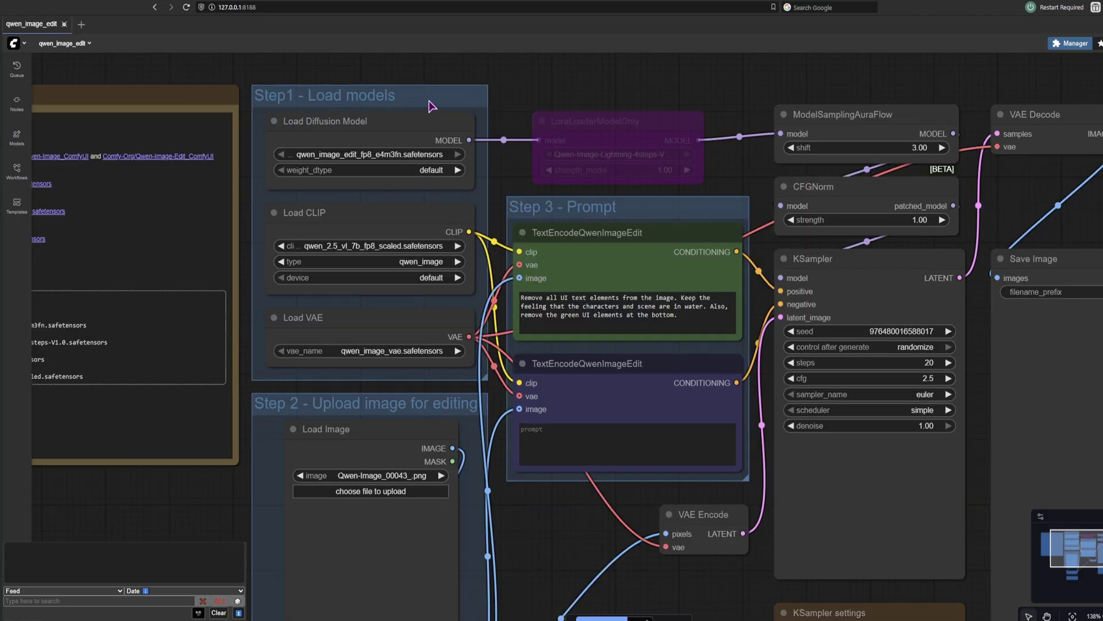
scroll(512, 402, down, 3)
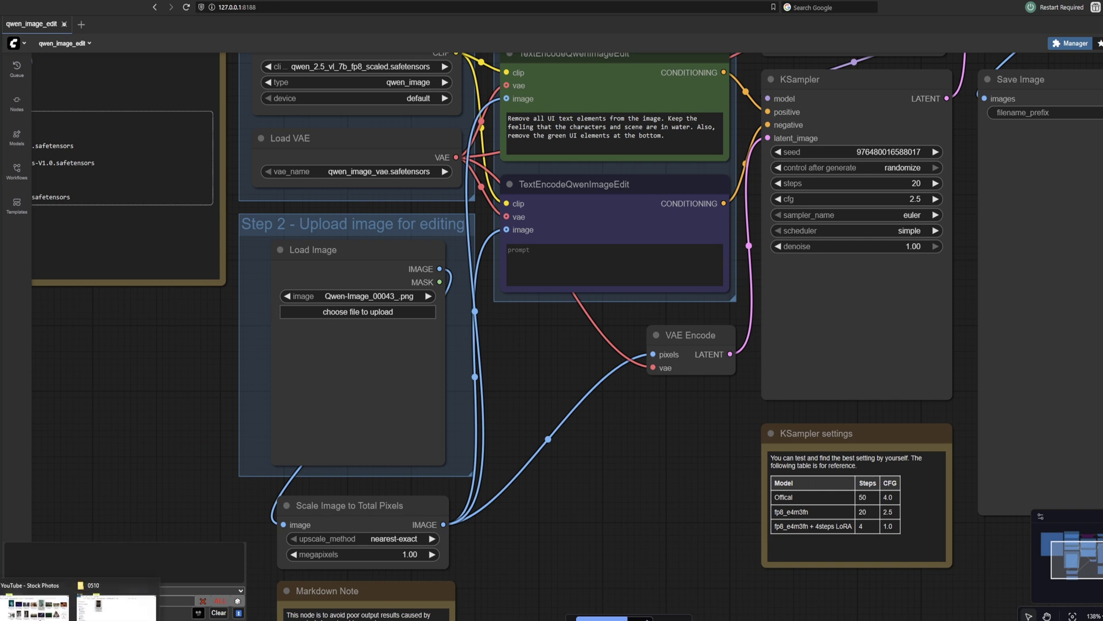
Load Mr. T.jpg from File Explorer into the Load Image node
key(alt+Tab)
drag(900, 189, 354, 322)
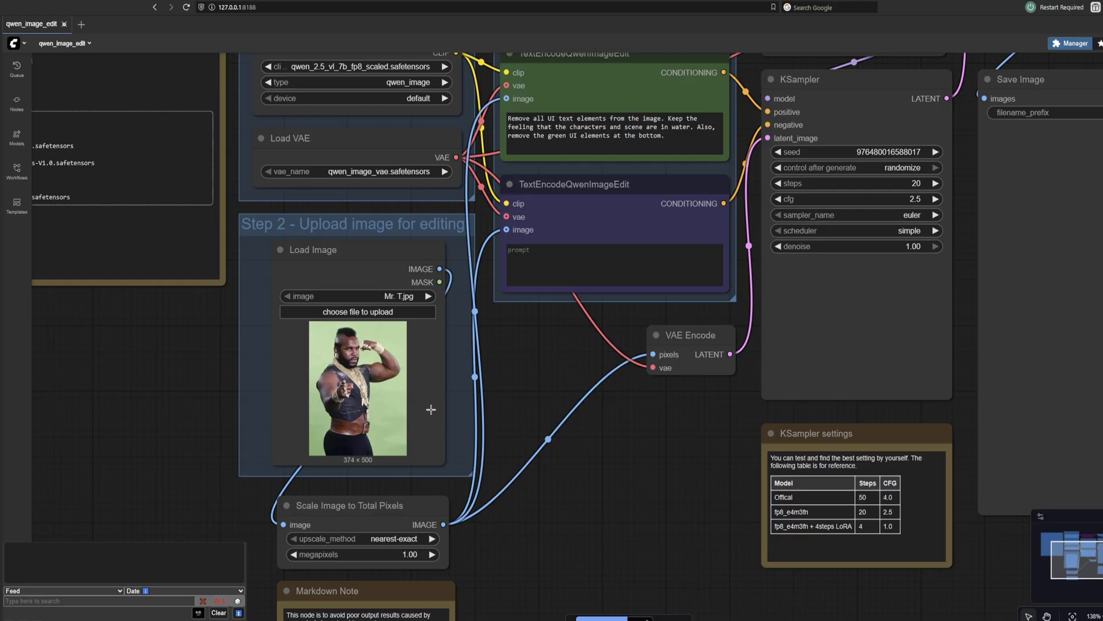
scroll(541, 534, up, 5)
scroll(541, 535, right, 3)
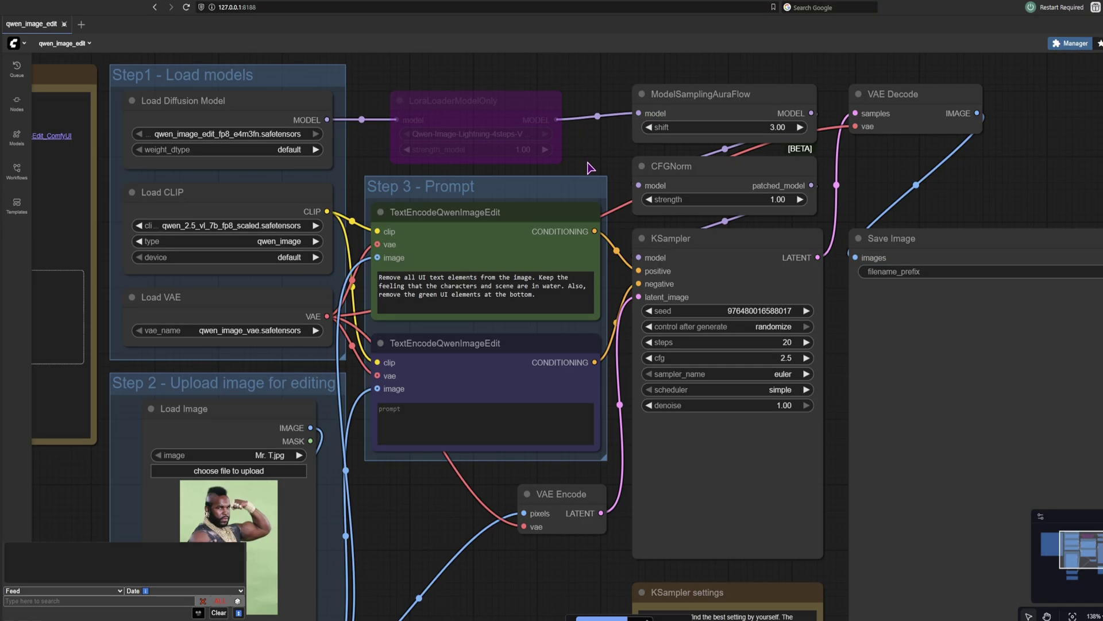
scroll(588, 171, up, 1)
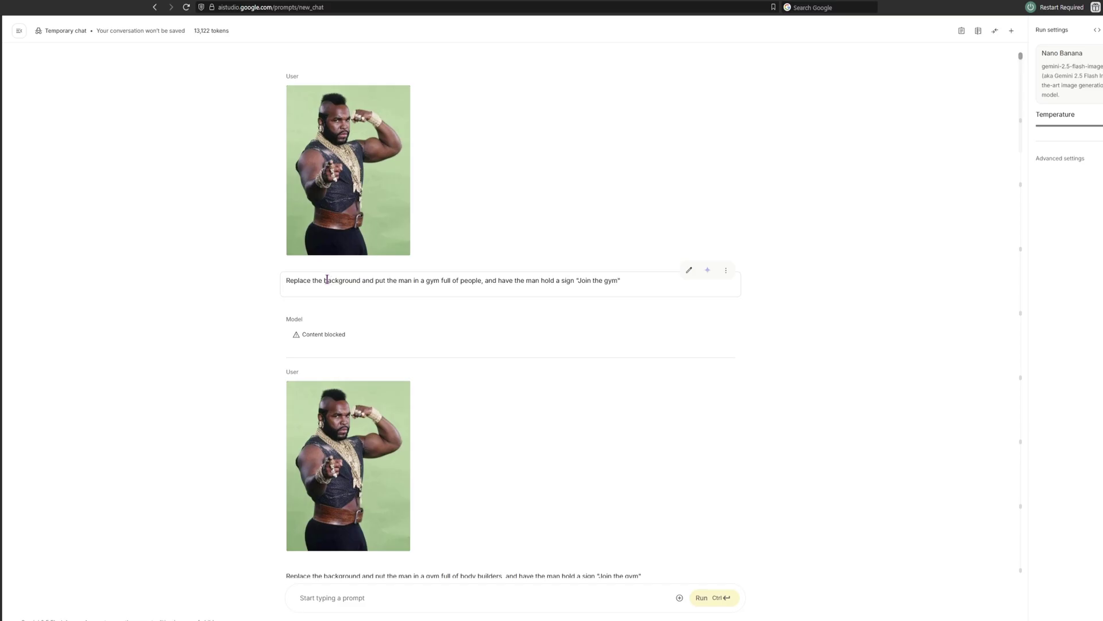
Paste the AI Studio gym prompt into TextEncodeQwenImageEdit, adding 'green' and removing an extra 'and'
triple_click(326, 280)
key(ctrl+c)
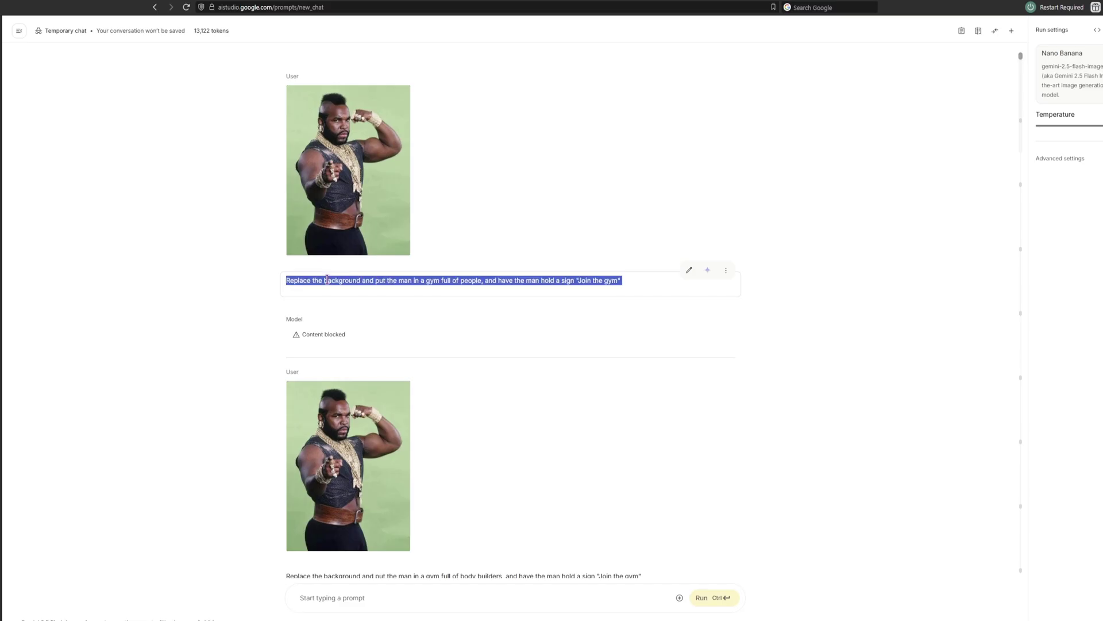
click(221, 290)
click(228, 2)
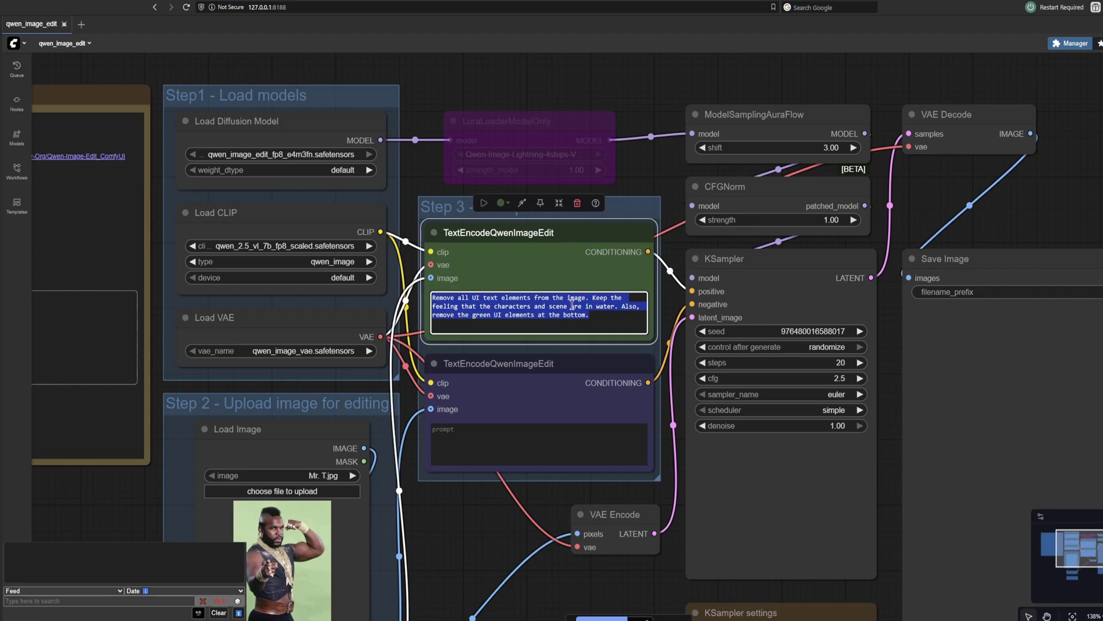
key(ctrl+v)
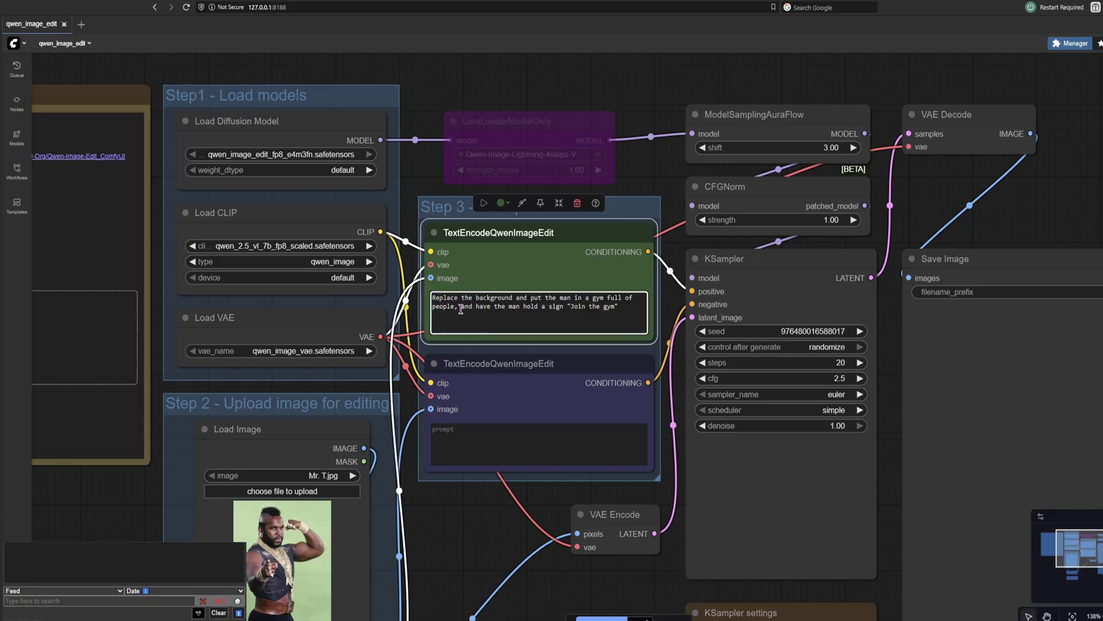
text(green)
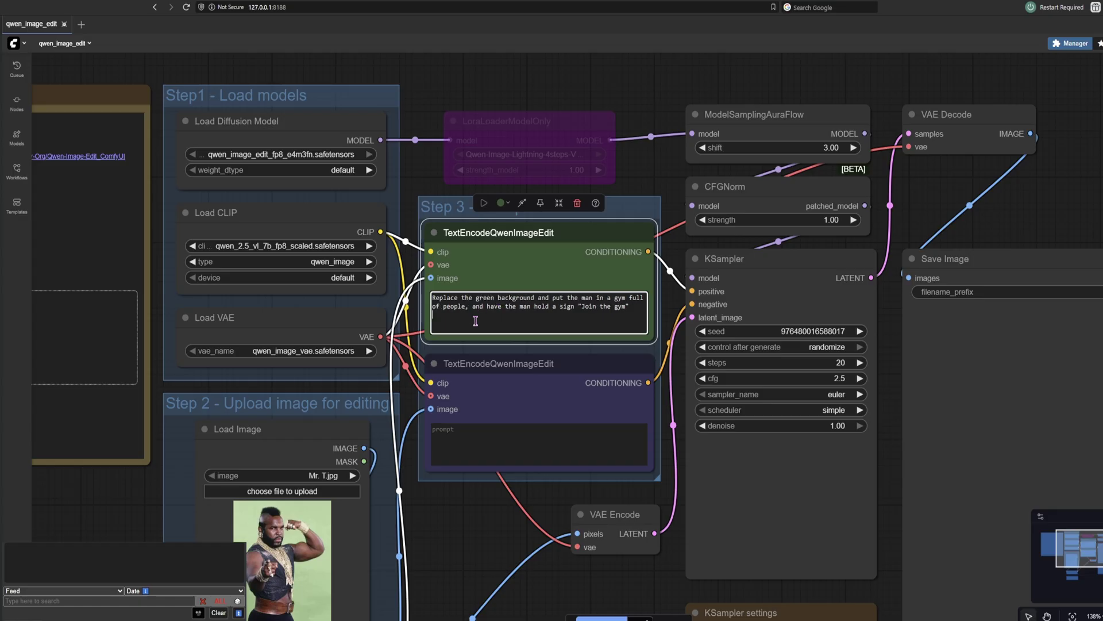
click(486, 306)
key(BackSpace)
key(BackSpace)
key(BackSpace)
key(BackSpace)
Set the Save Image filename prefix to Mr.T and run the workflow
drag(995, 235, 687, 192)
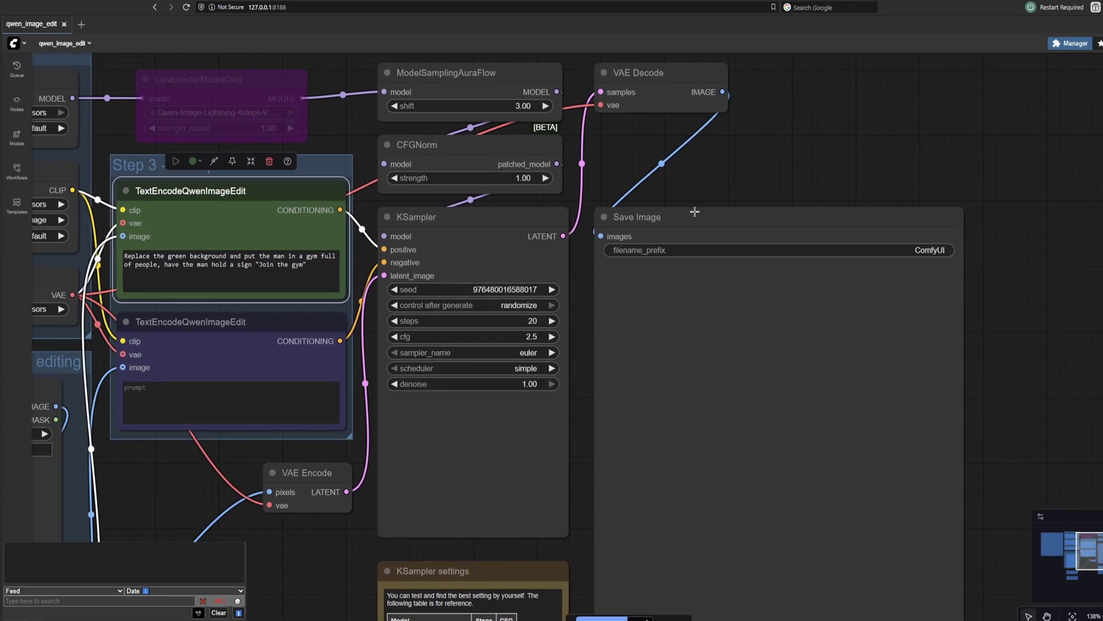
drag(909, 263, 1029, 220)
click(1055, 208)
text(Mr.T)
key(Return)
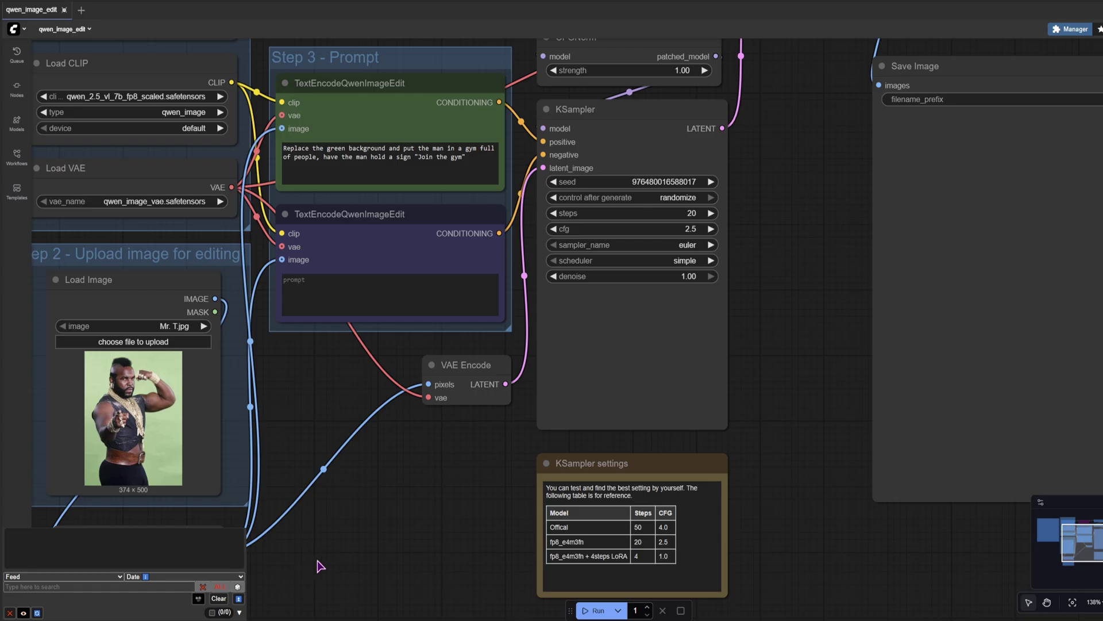
scroll(442, 563, down, 4)
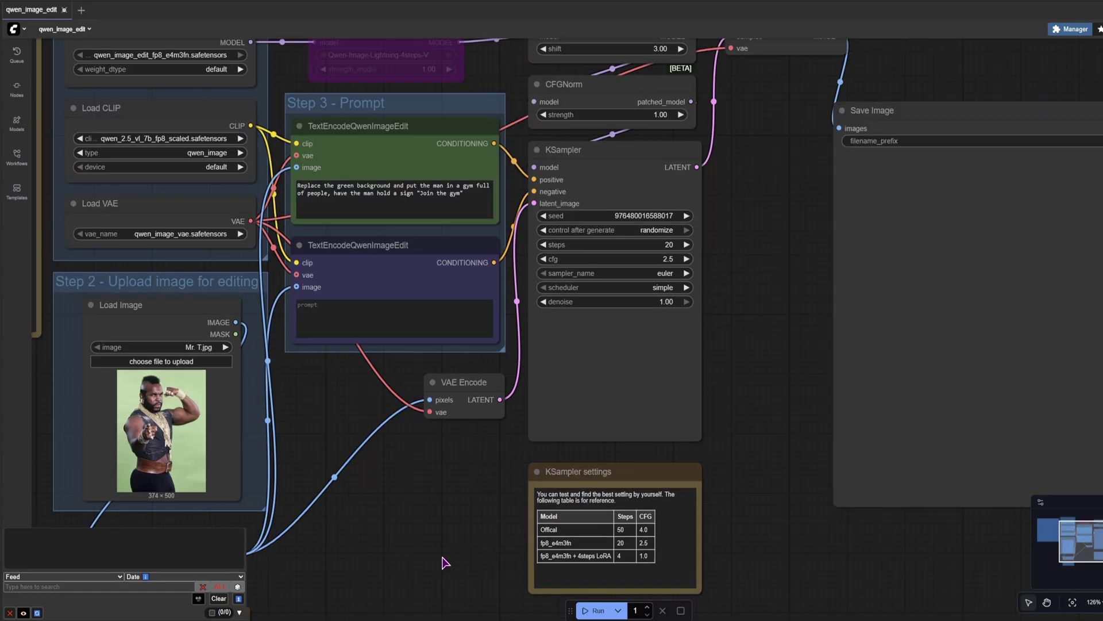
drag(443, 562, 443, 480)
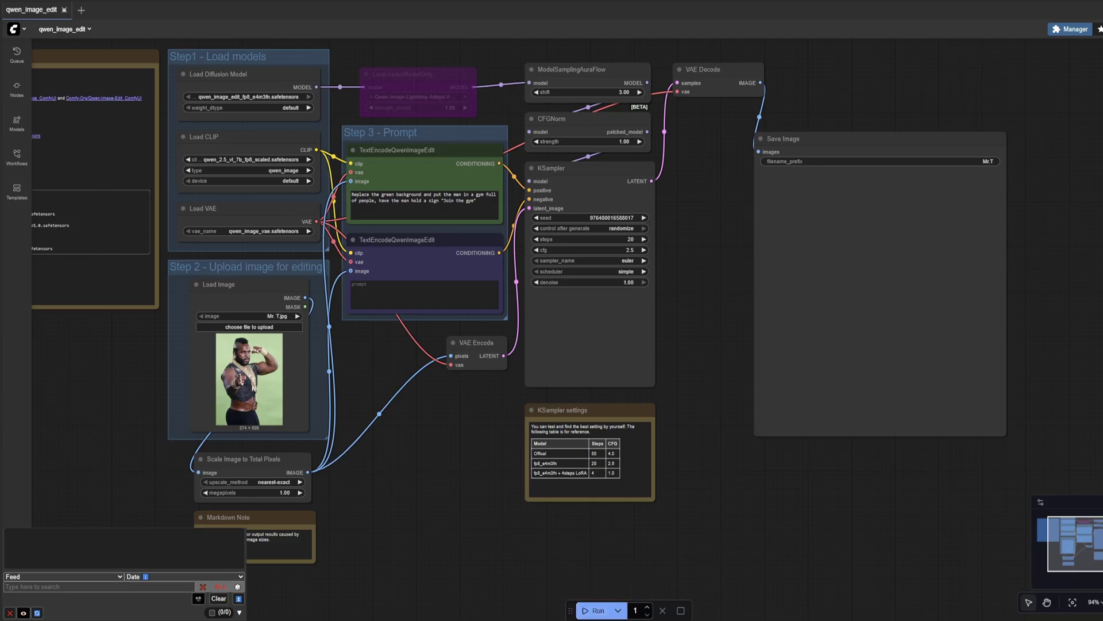
click(589, 613)
Return to ComfyUI and wait for the gym image generation to finish
key(alt+Tab)
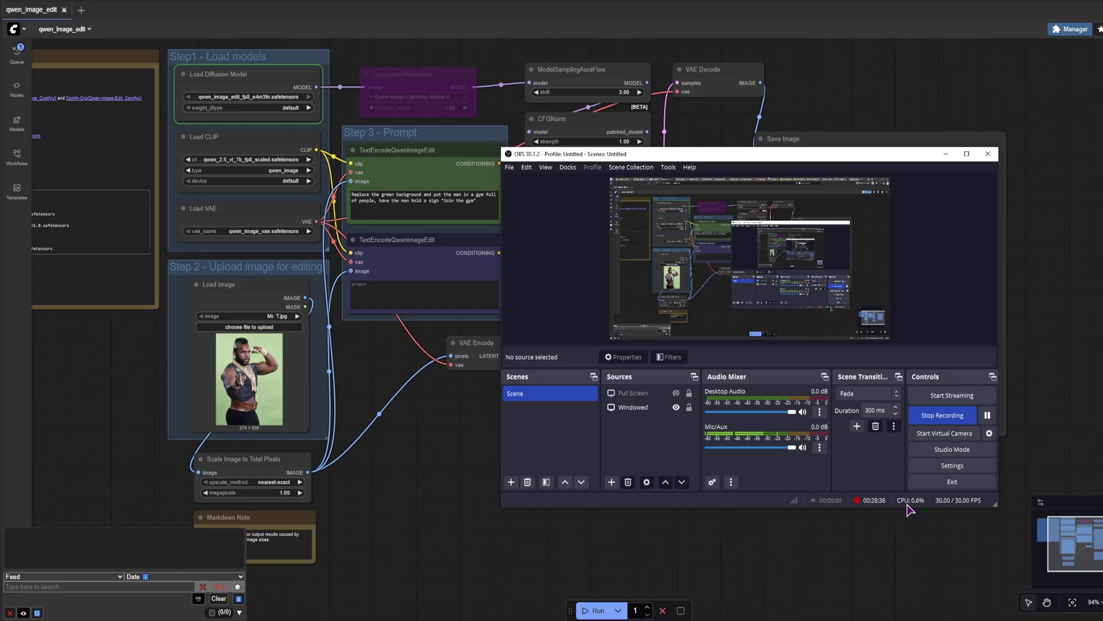
click(302, 563)
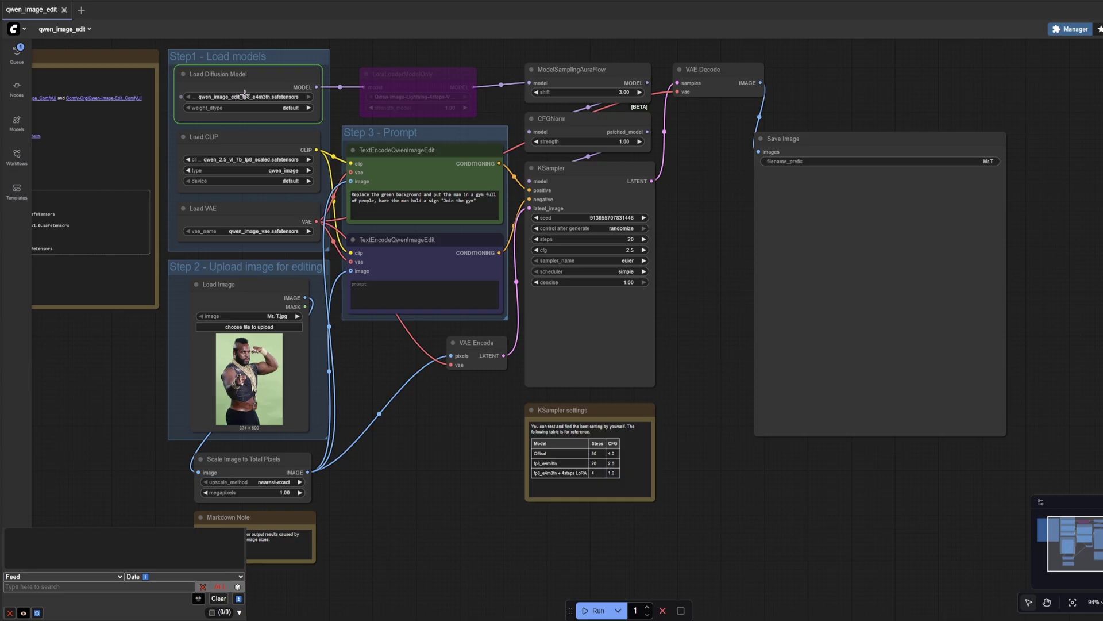
drag(442, 441, 446, 458)
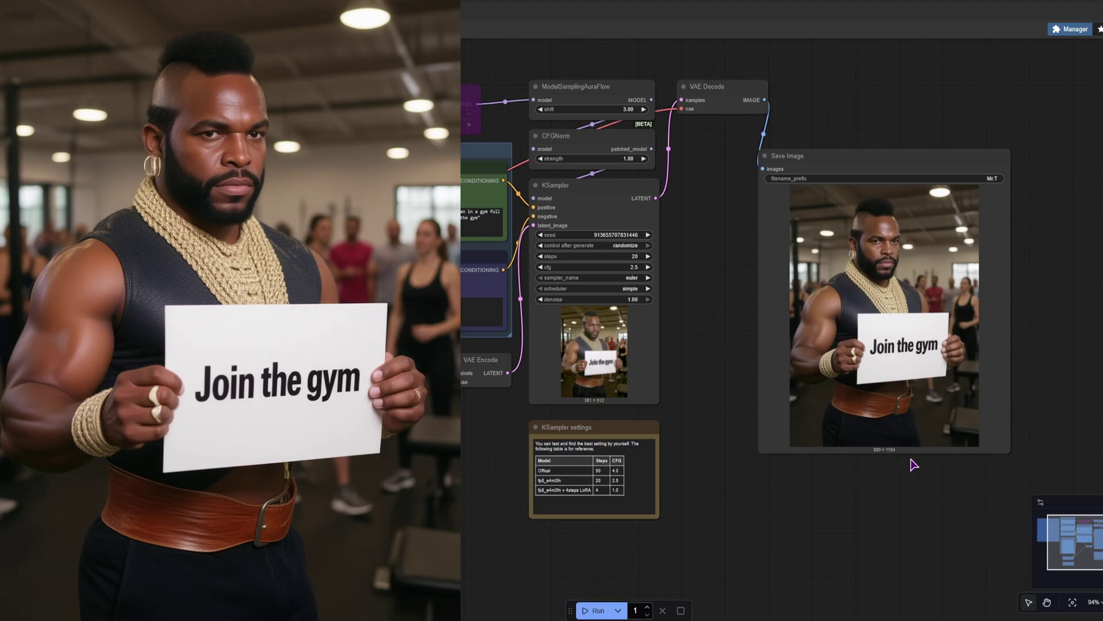
Zoom into the gym result to inspect the sign, then check the 266-second generation time
scroll(909, 460, up, 10)
scroll(889, 379, up, 3)
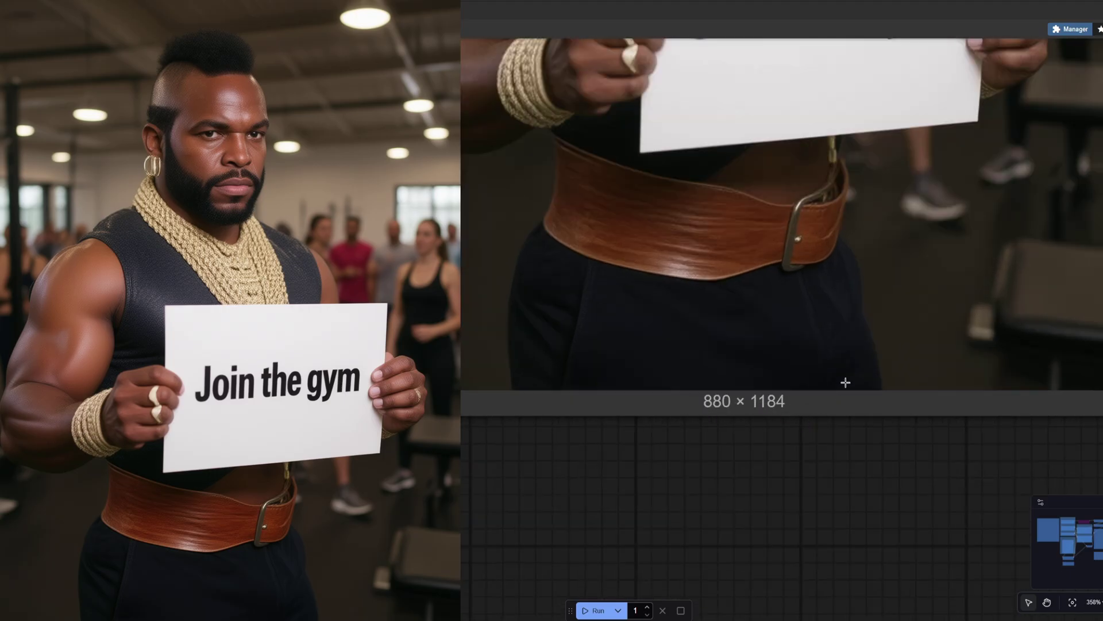
scroll(844, 381, down, 4)
scroll(867, 435, up, 1)
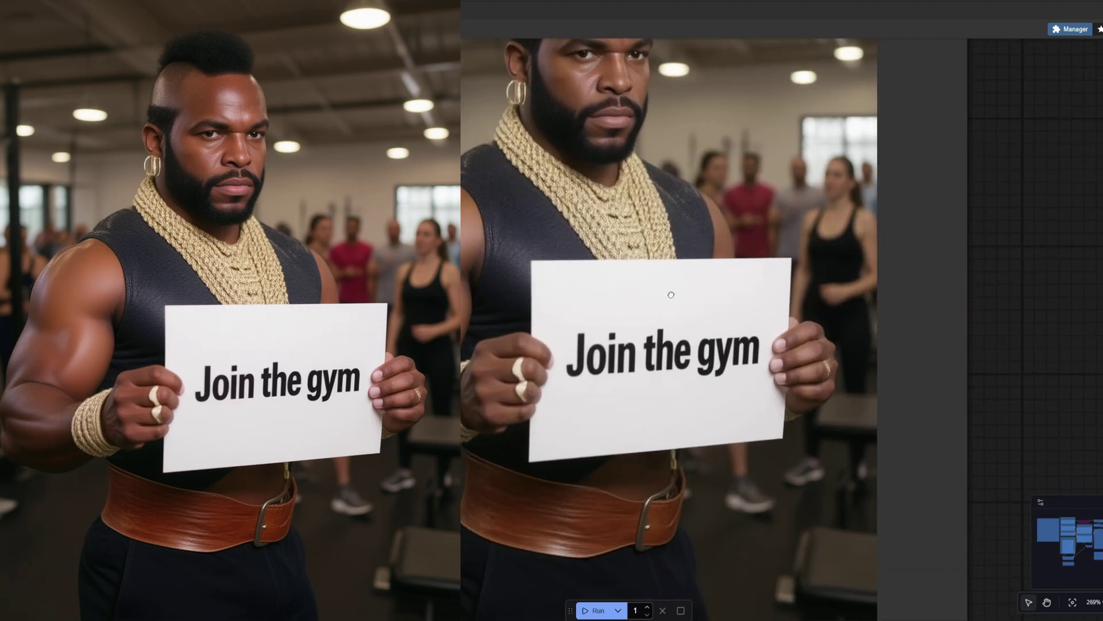
drag(670, 283, 742, 254)
drag(721, 304, 649, 368)
scroll(649, 367, down, 5)
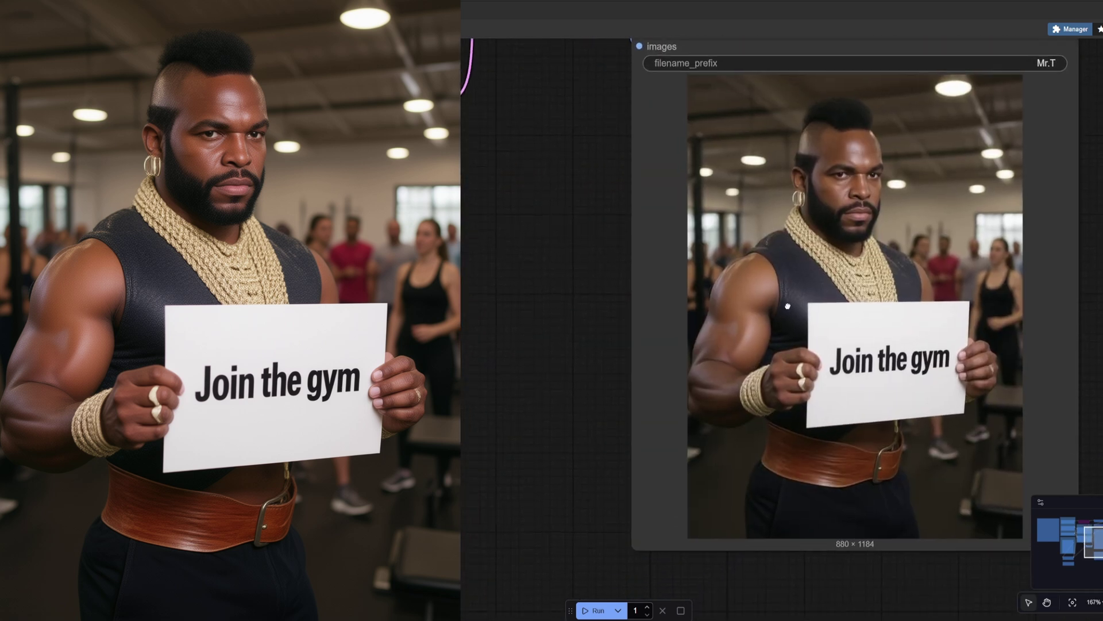
drag(788, 306, 731, 303)
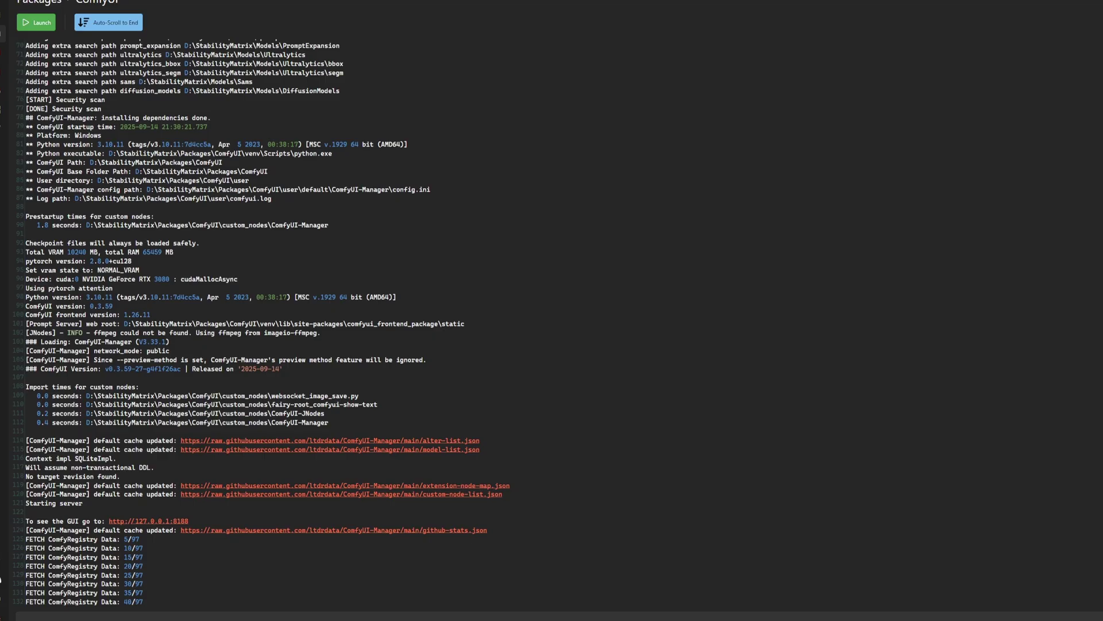
scroll(210, 497, down, 10)
double_click(103, 561)
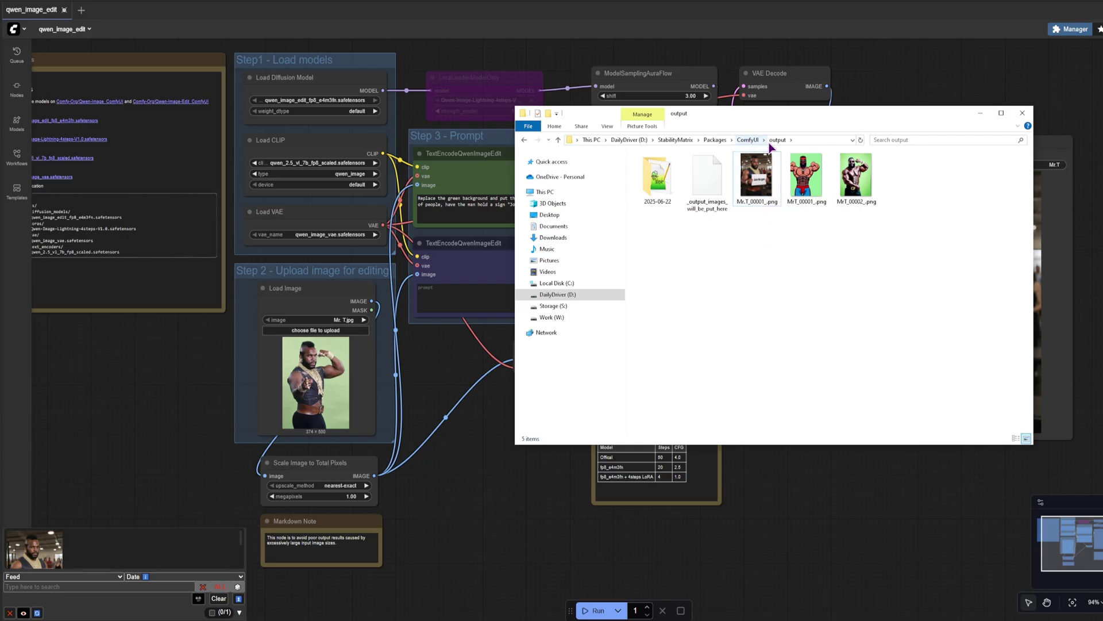
click(860, 198)
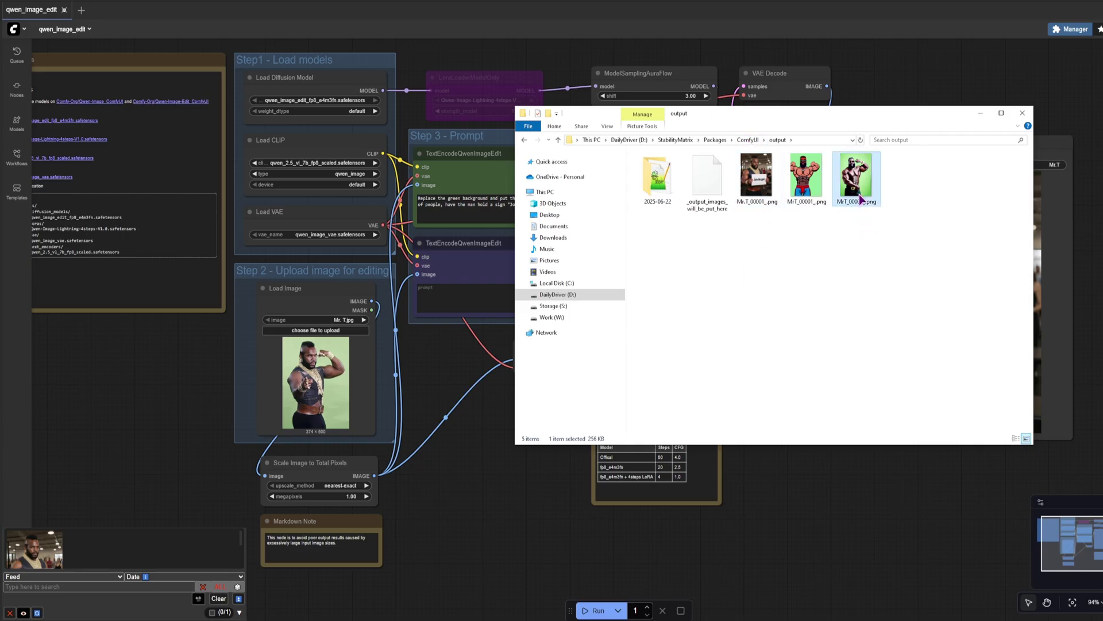
double_click(860, 199)
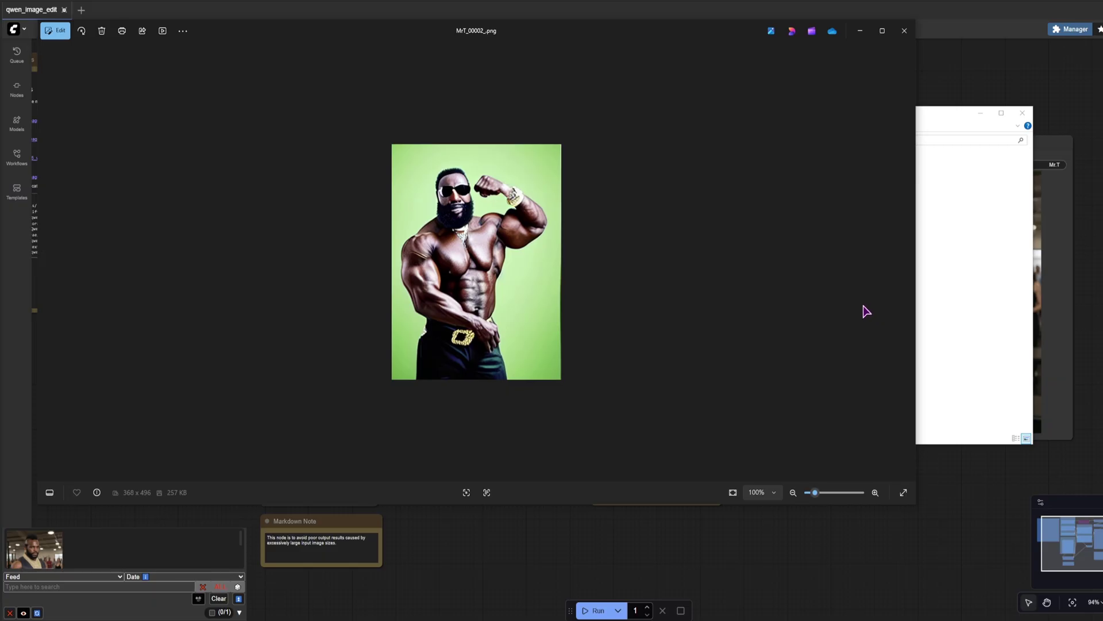
key(Left)
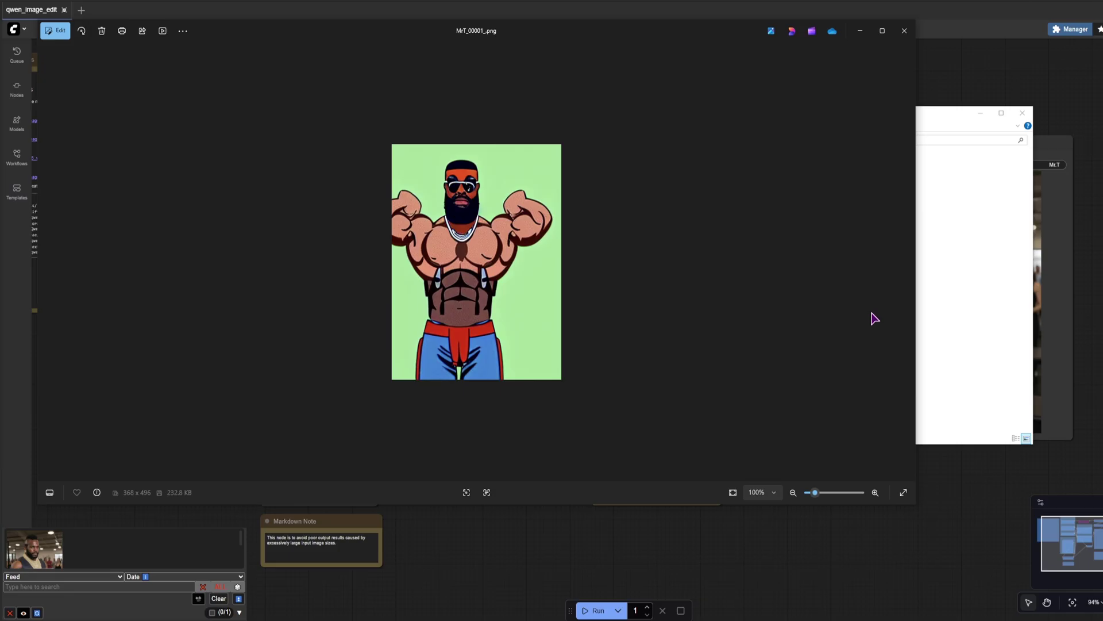
key(Left)
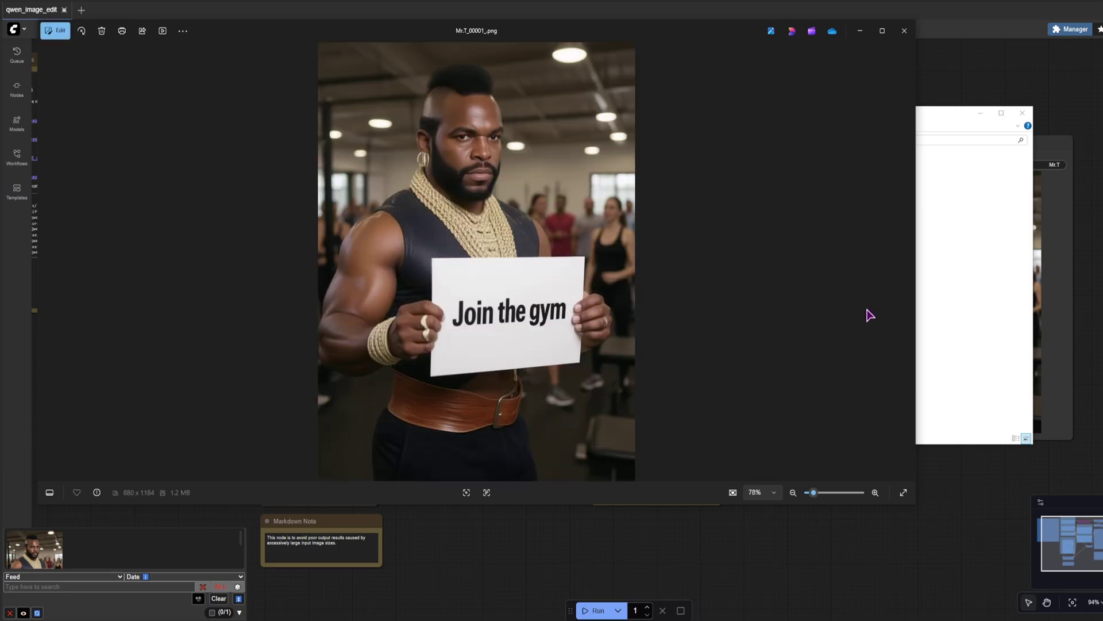
click(903, 30)
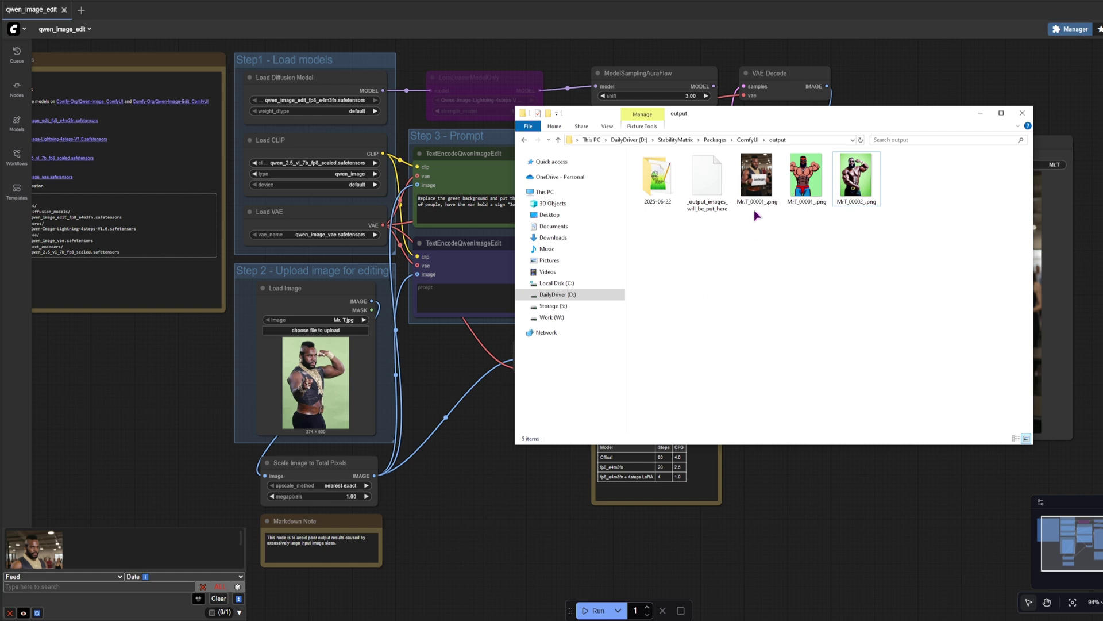
Load Mr.T_00001_.png as input, replace the prompt with the tuxedo sign-tearing prompt, and queue it
drag(754, 187, 316, 380)
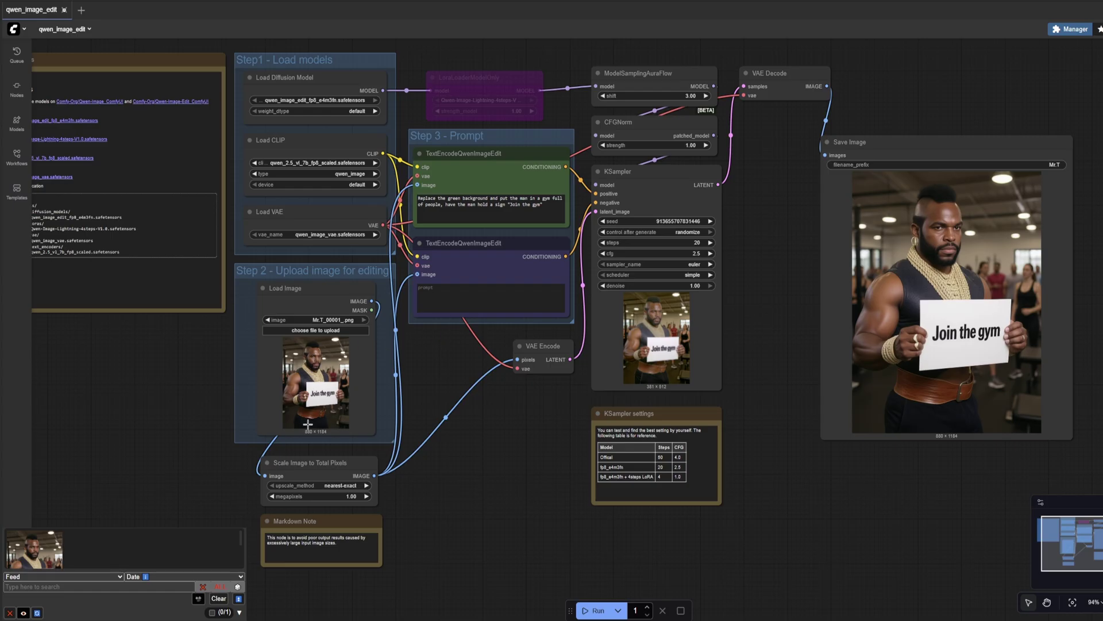
scroll(343, 384, up, 5)
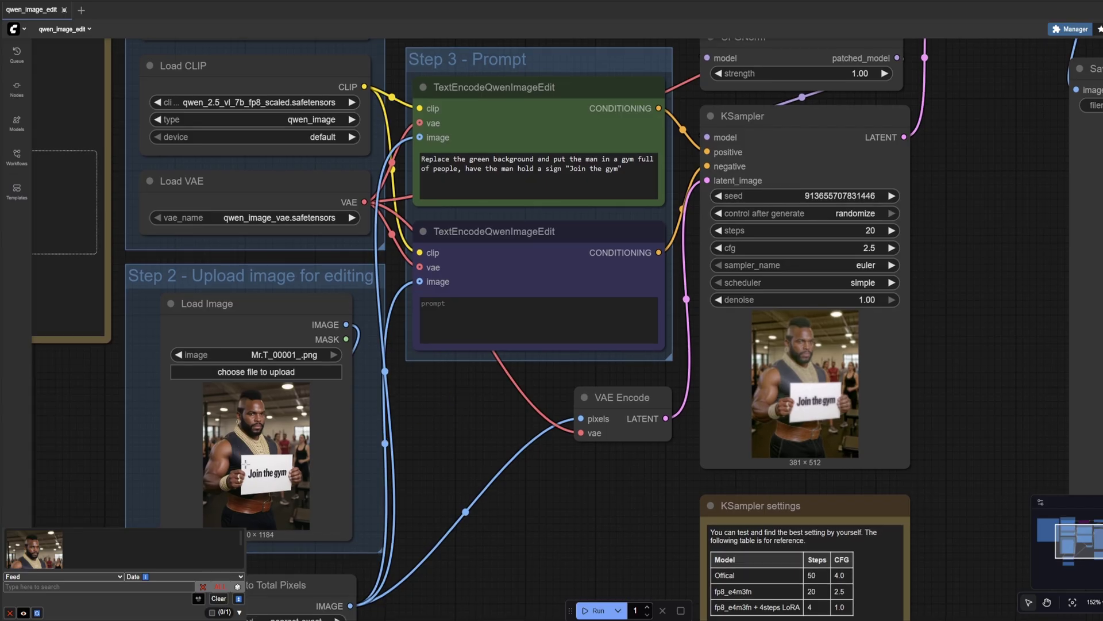
click(629, 171)
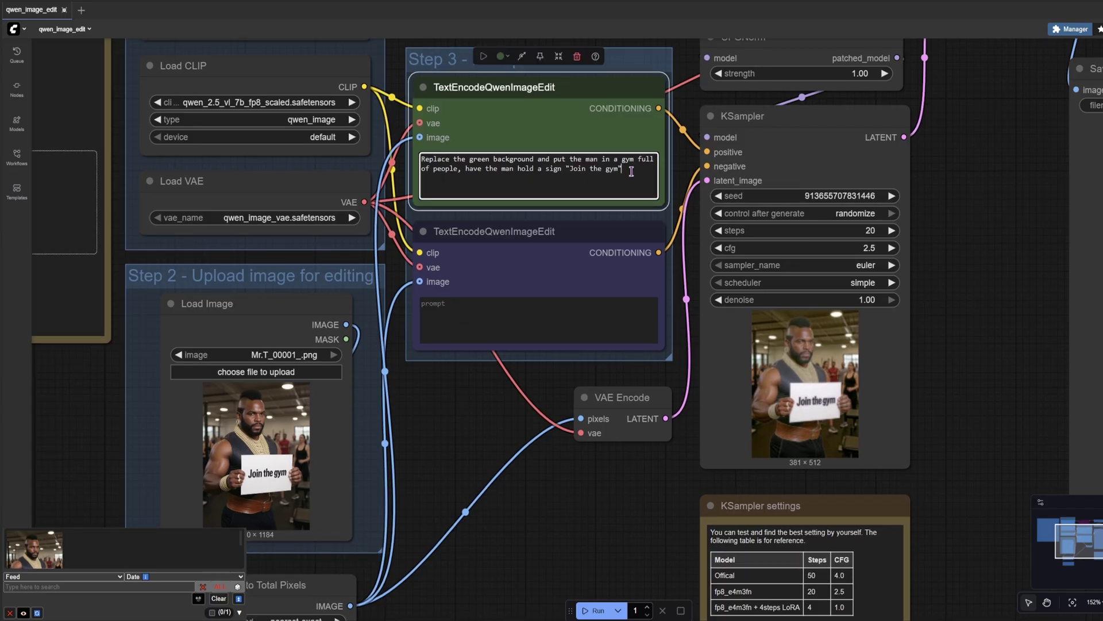
key(ctrl+a)
text(Replace the mans clothes so he is wearing a tuxc with a red bowtie, the tux must be tight to show his muscular build.)
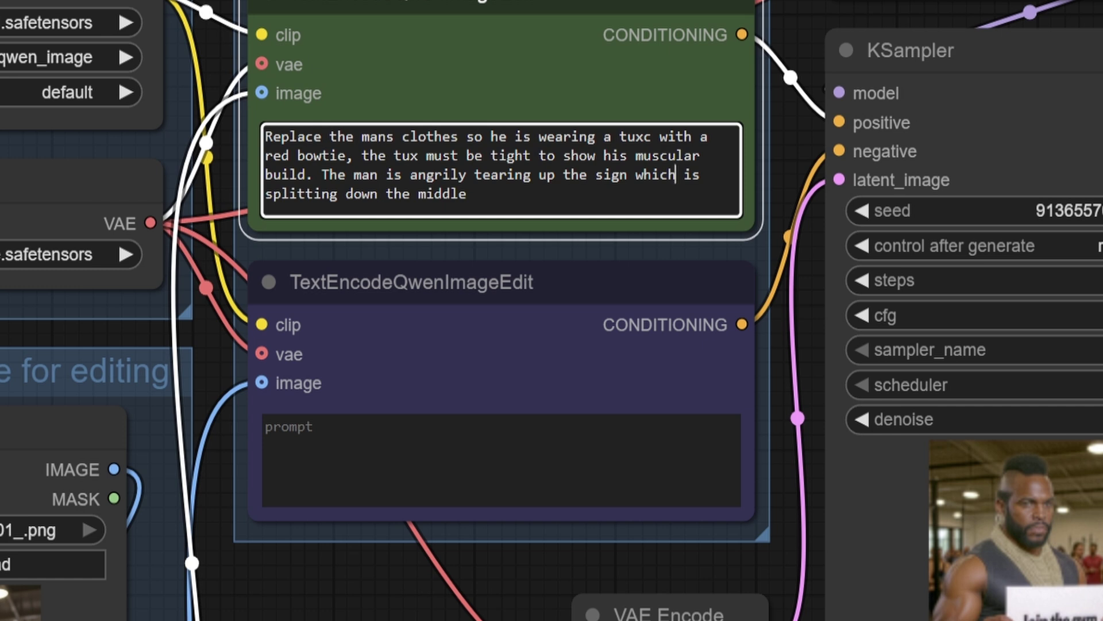
key(ctrl+Return)
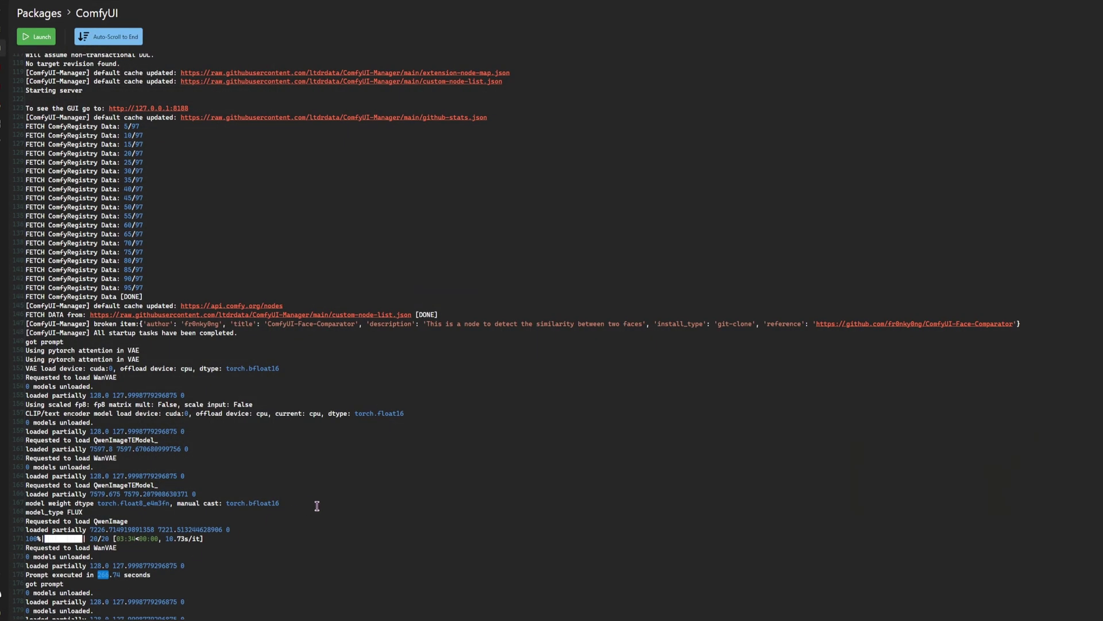
Scroll the ComfyUI console to the 'Prompt executed in … seconds' line
scroll(316, 506, down, 9)
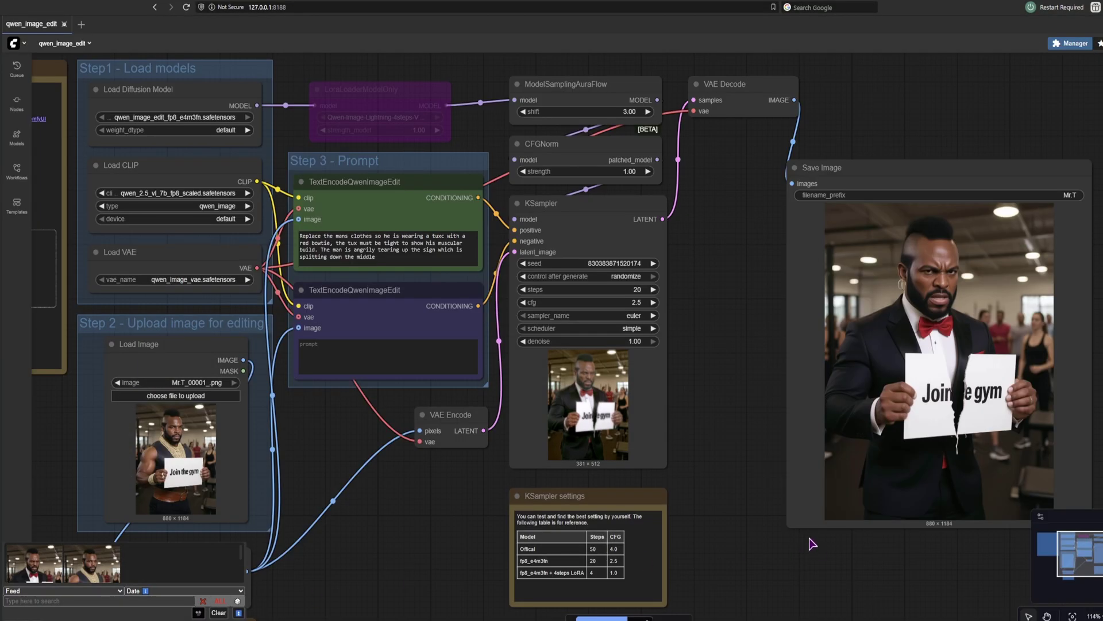
scroll(787, 455, right, 2)
scroll(787, 456, down, 1)
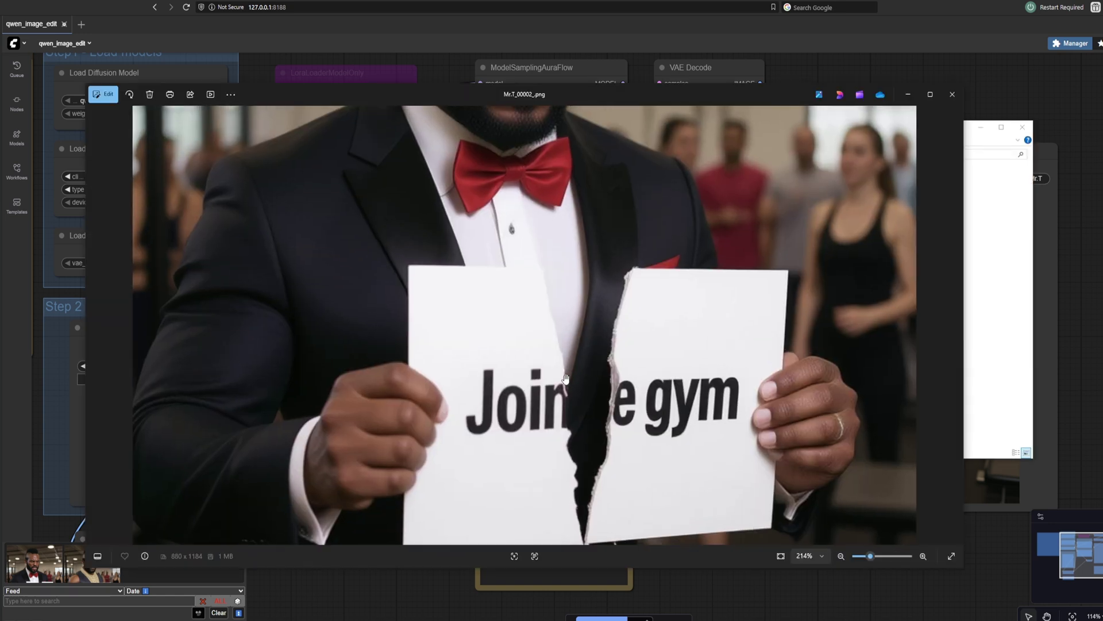
Zoom into Mr.T_00002_.png and center the torn gym sign
scroll(632, 373, up, 2)
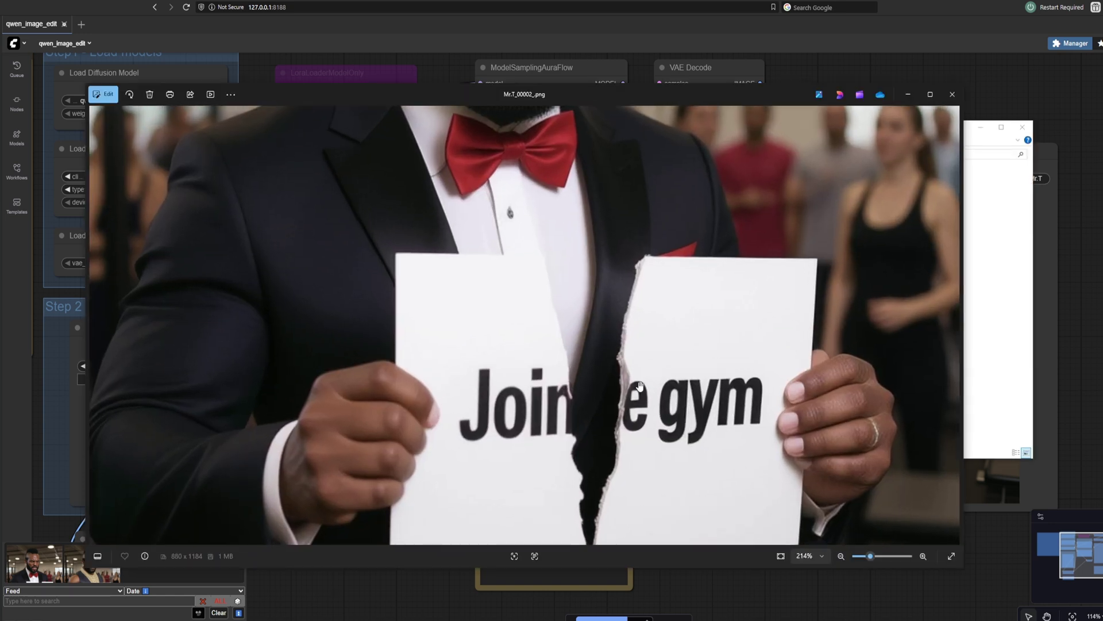
drag(677, 466, 643, 413)
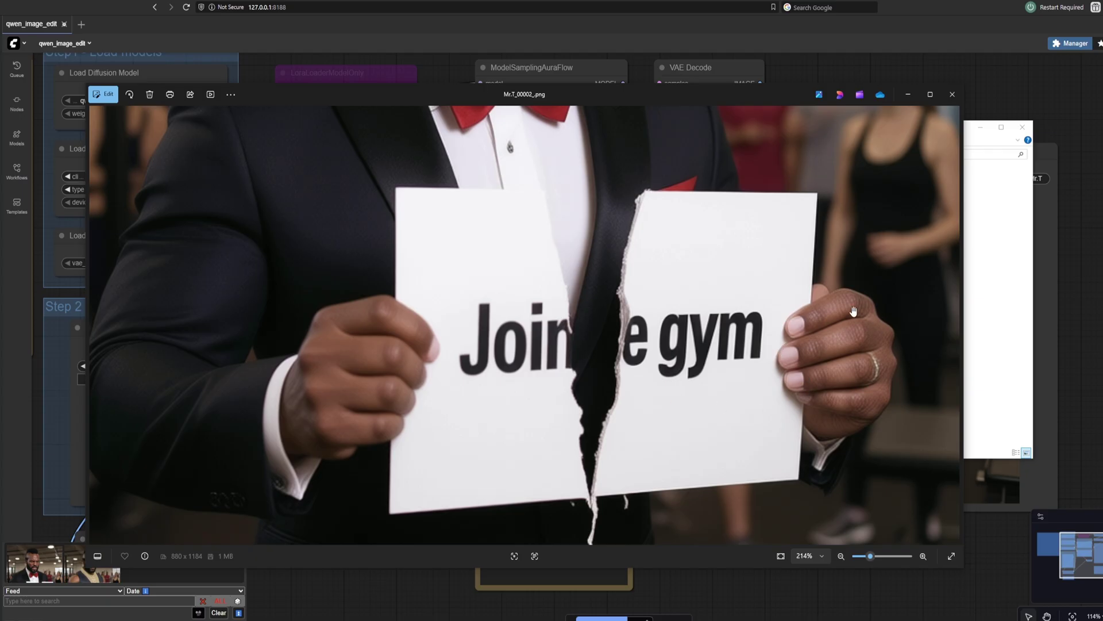
scroll(851, 425, up, 5)
scroll(861, 401, down, 3)
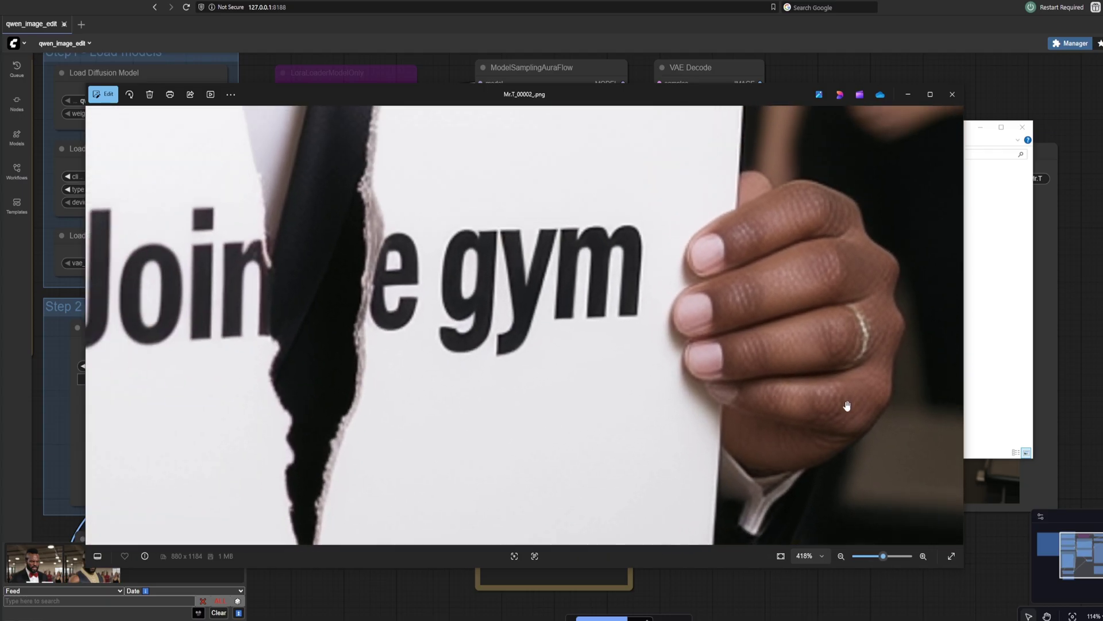
scroll(785, 384, down, 6)
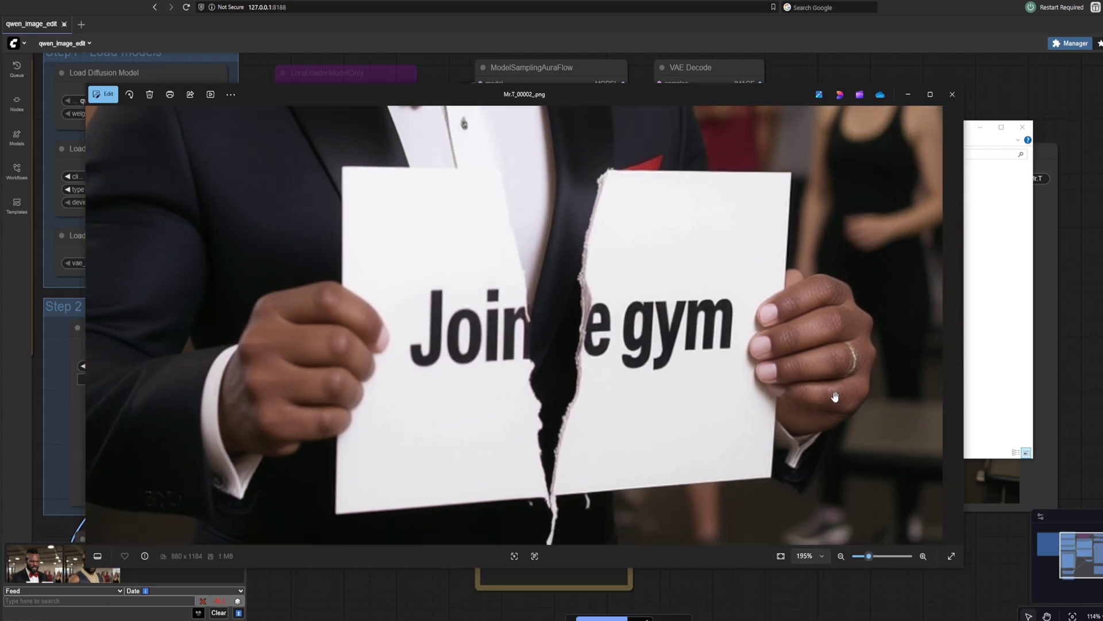
scroll(747, 411, up, 5)
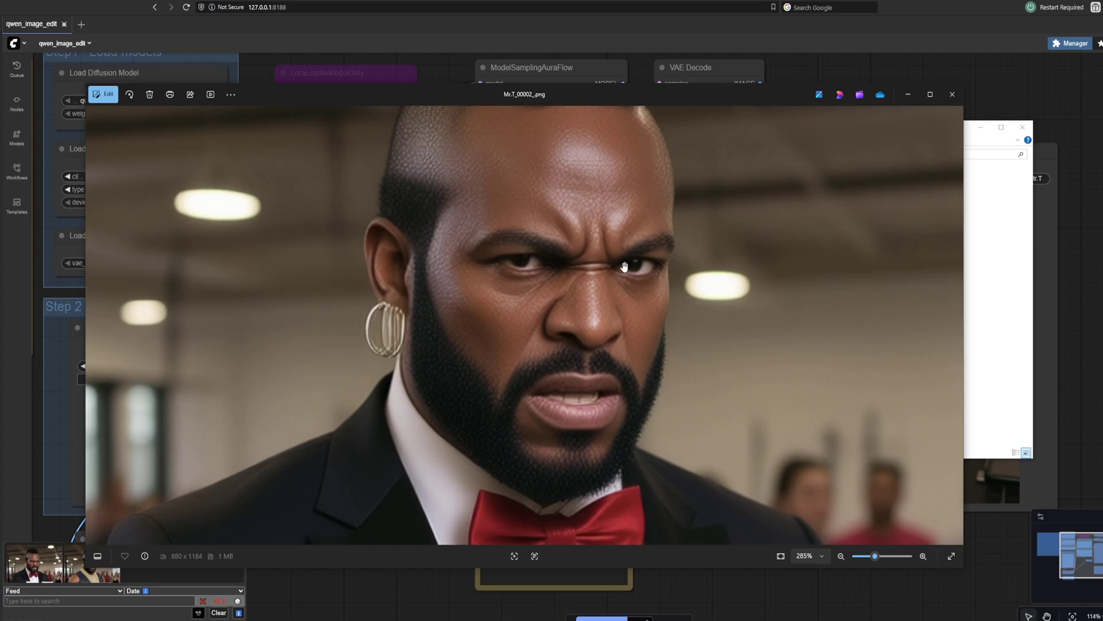
scroll(625, 266, down, 3)
scroll(670, 347, down, 4)
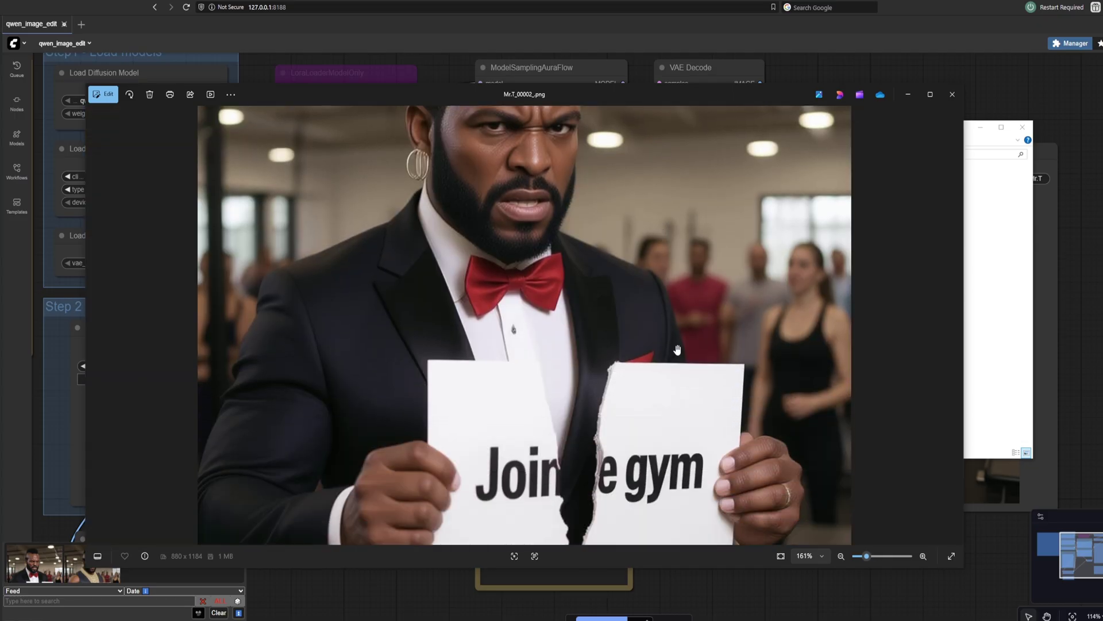
scroll(684, 379, up, 5)
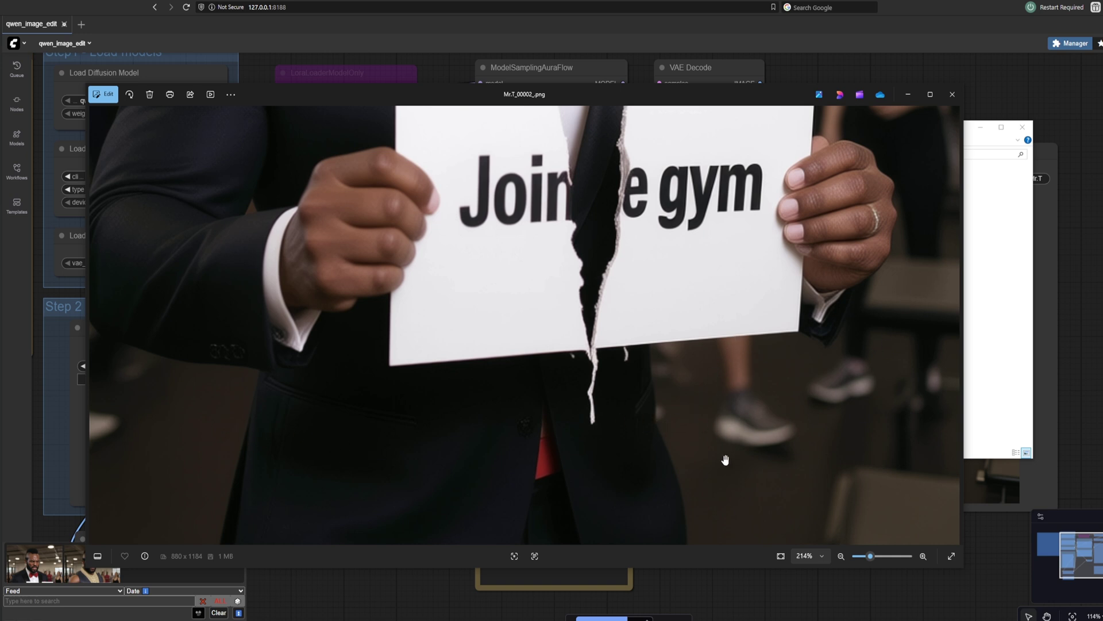
Inspect down to where the tear ends, then close the Photos viewer
drag(765, 346, 770, 455)
scroll(623, 435, up, 2)
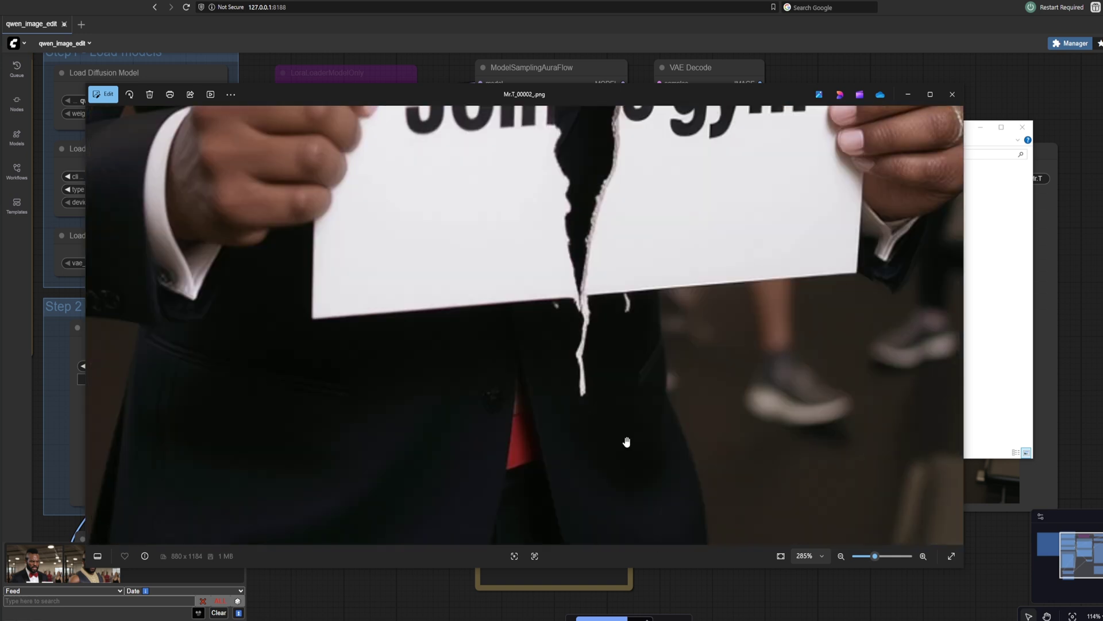
drag(645, 428, 633, 466)
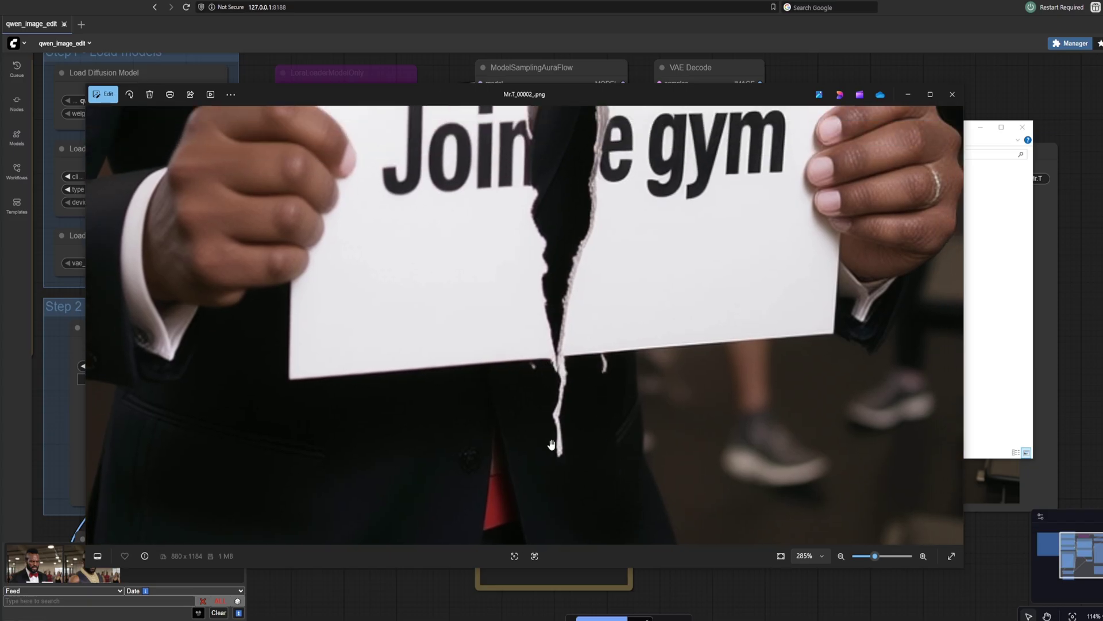
scroll(557, 421, down, 3)
scroll(557, 419, down, 3)
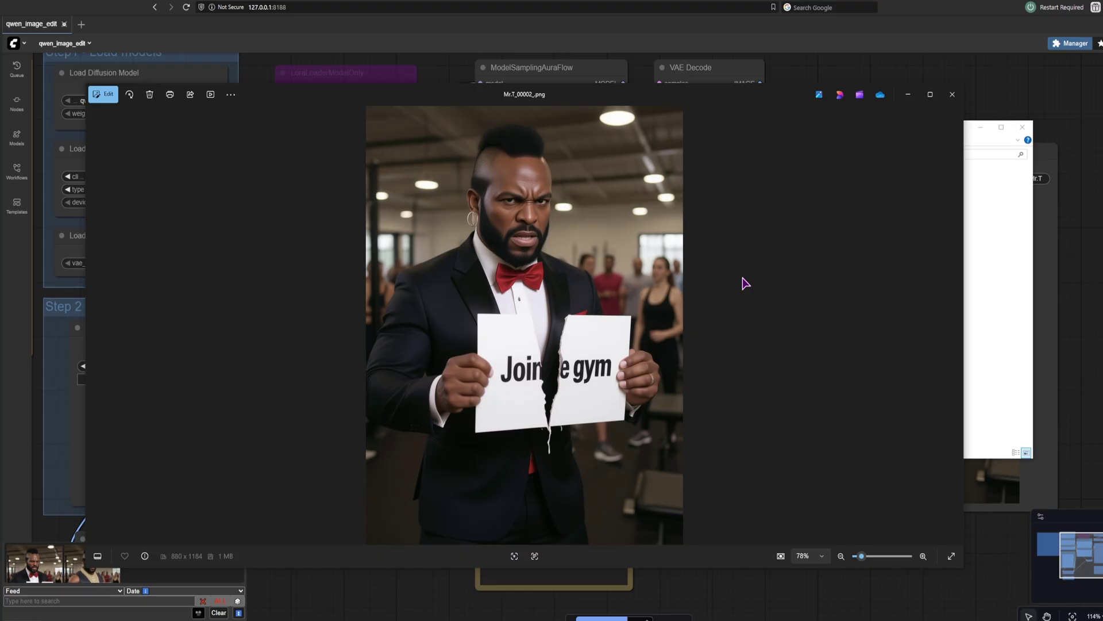
key(alt+F4)
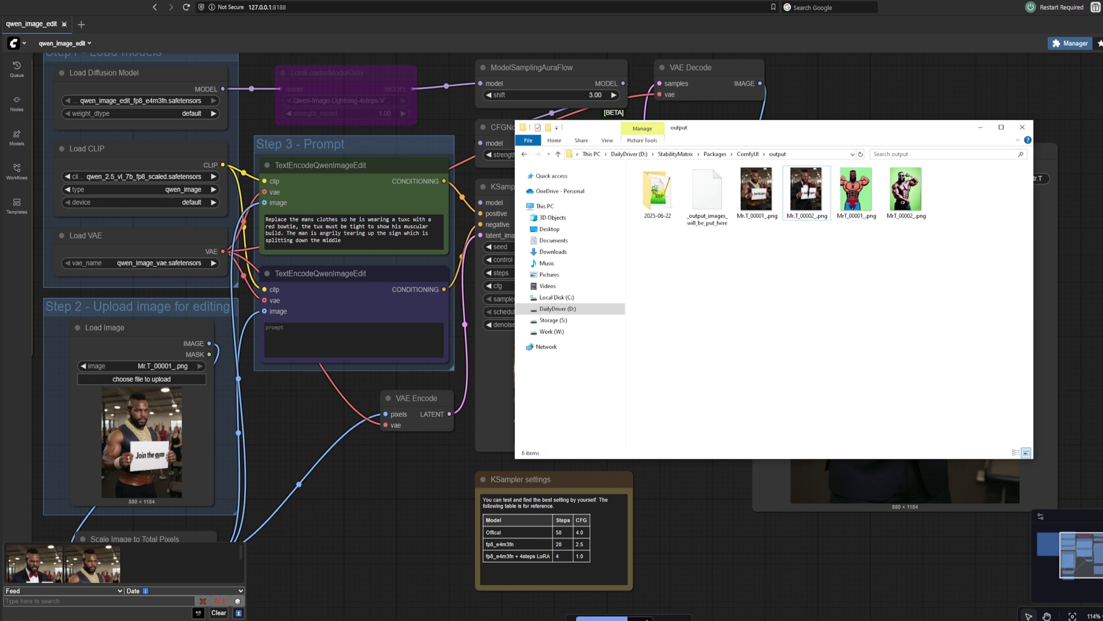
key(alt+Tab)
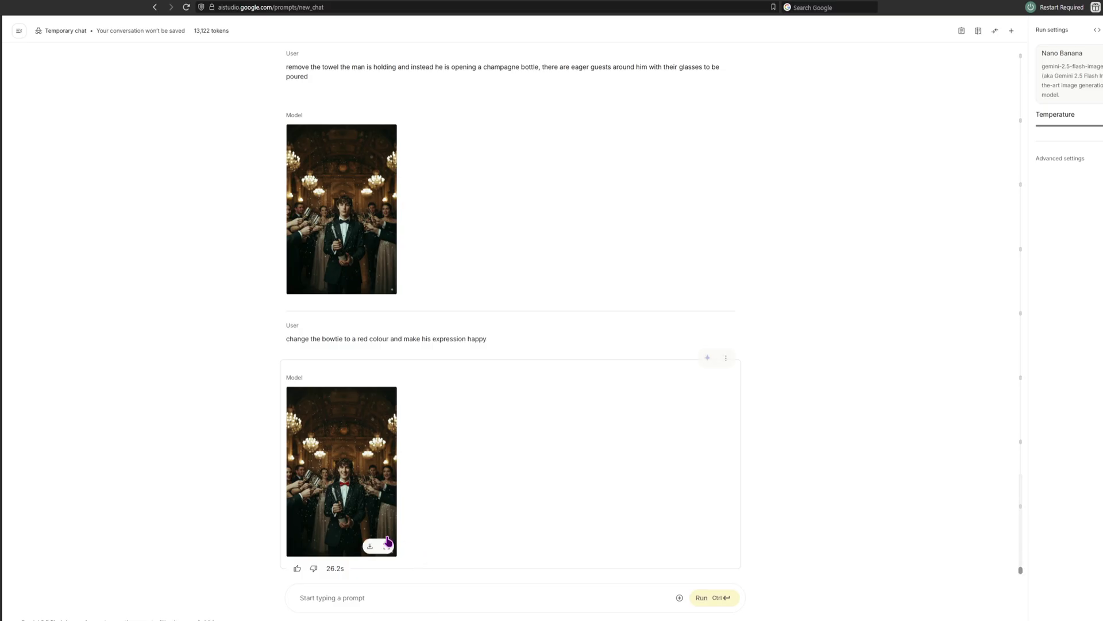
click(370, 523)
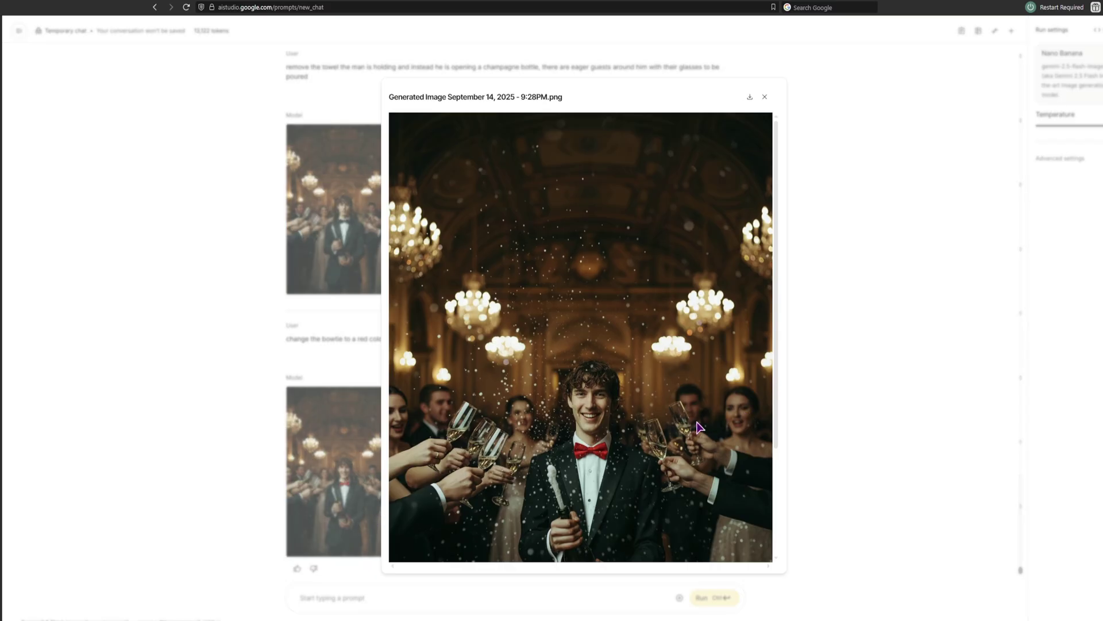
scroll(696, 428, down, 3)
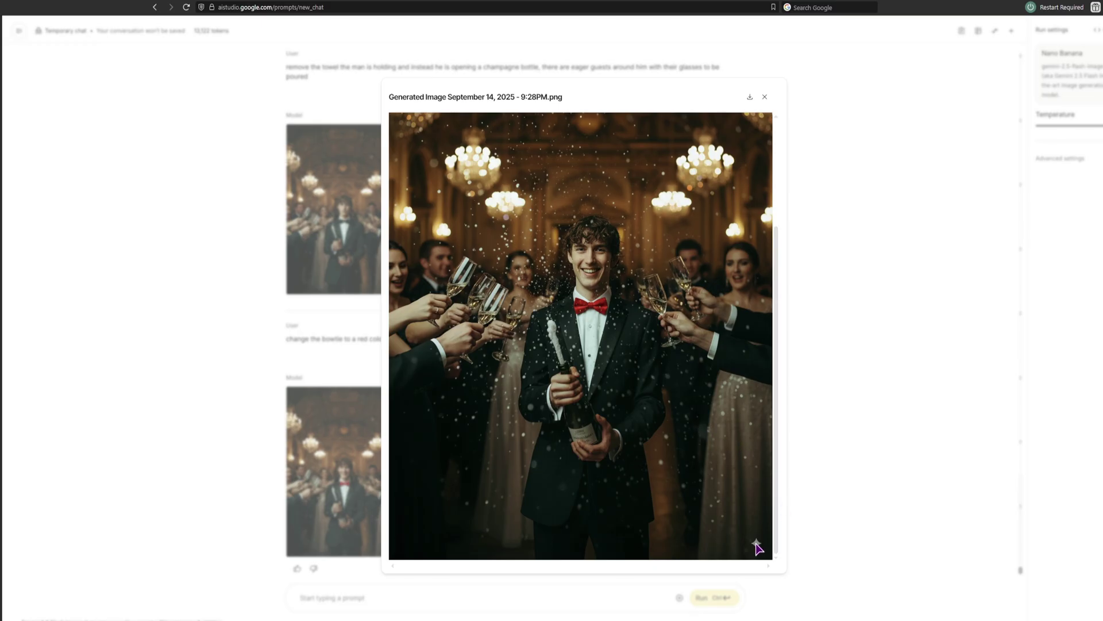
click(926, 443)
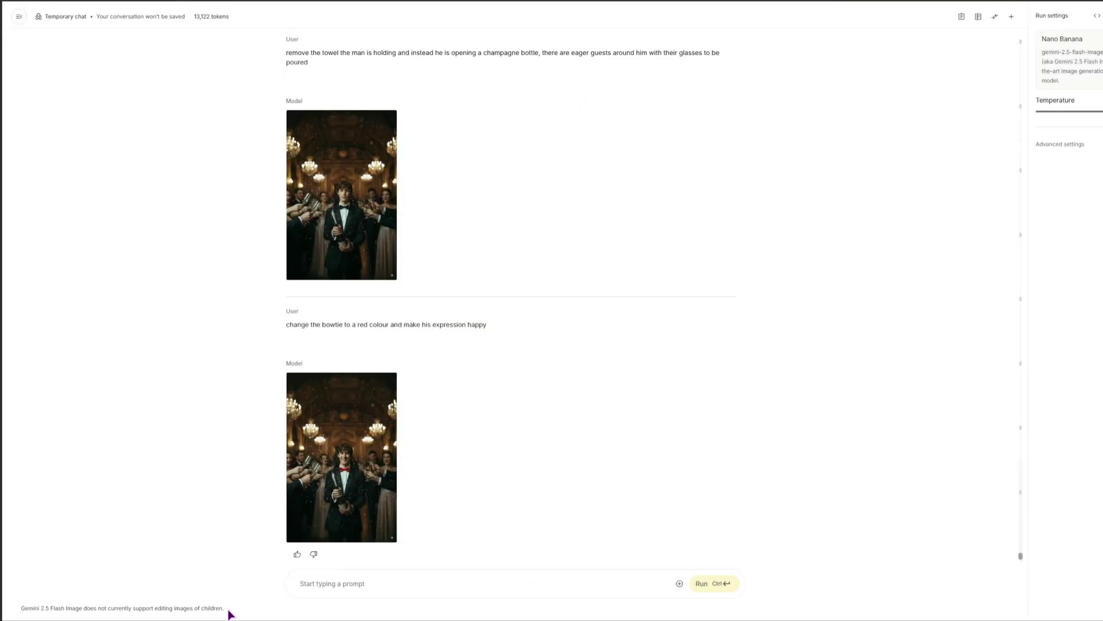
mouse_move(225, 611)
mouse_down()
mouse_move(141, 611)
mouse_move(226, 613)
mouse_up()
scroll(510, 239, up, 20)
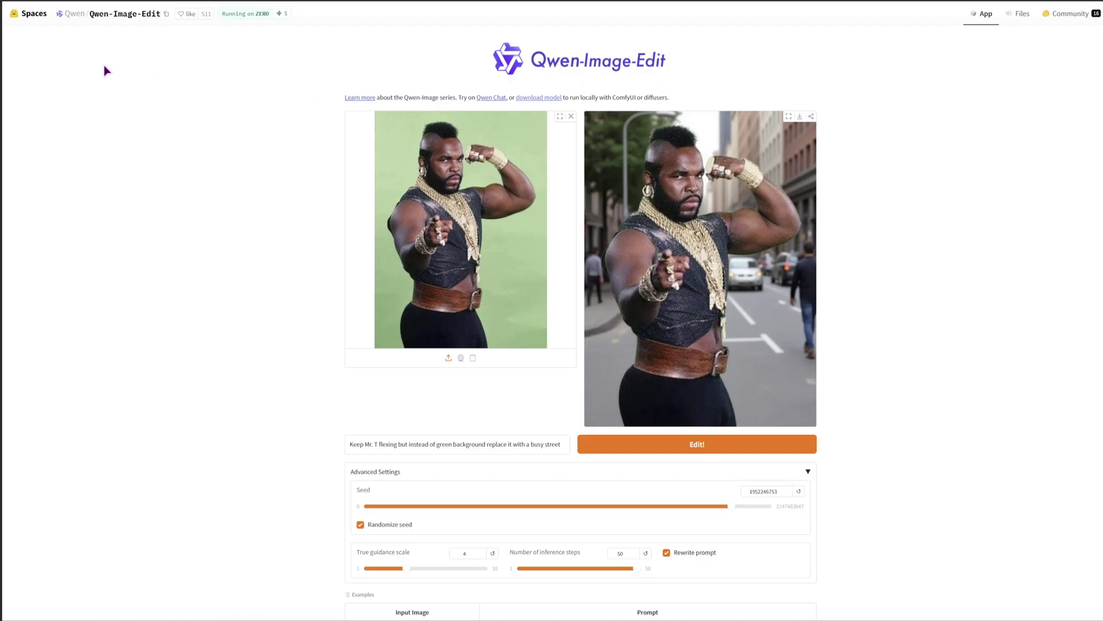
Go from the Qwen-Image-Edit space to the Hugging Face Spaces directory
click(32, 16)
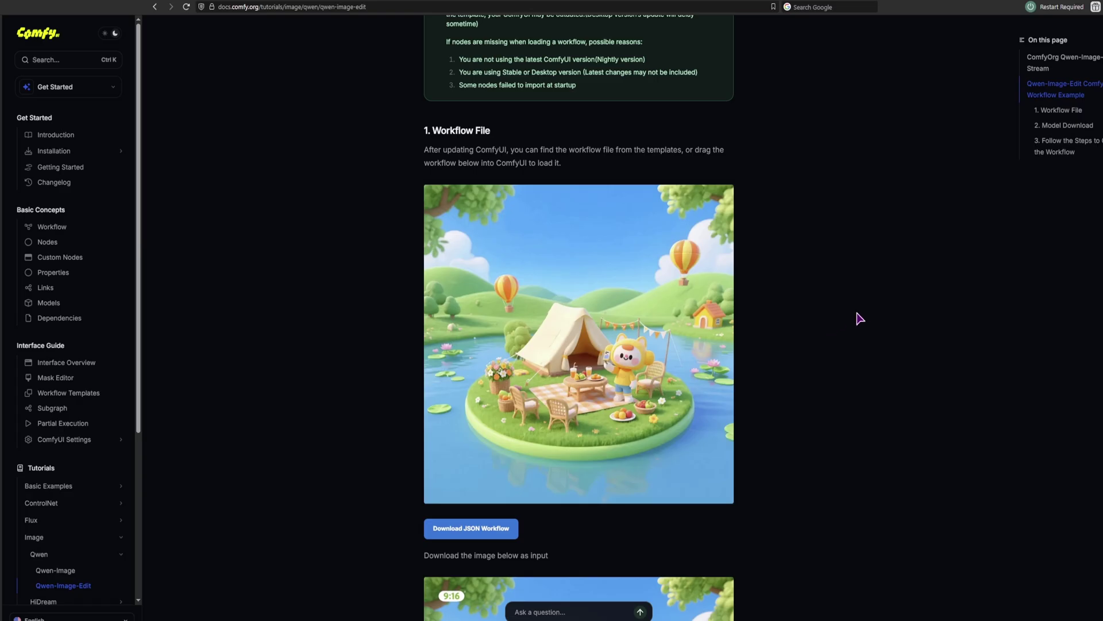
At the Qwen-Image-Edit tutorial's Workflow File section, drag the example image as a workflow
scroll(865, 318, down, 5)
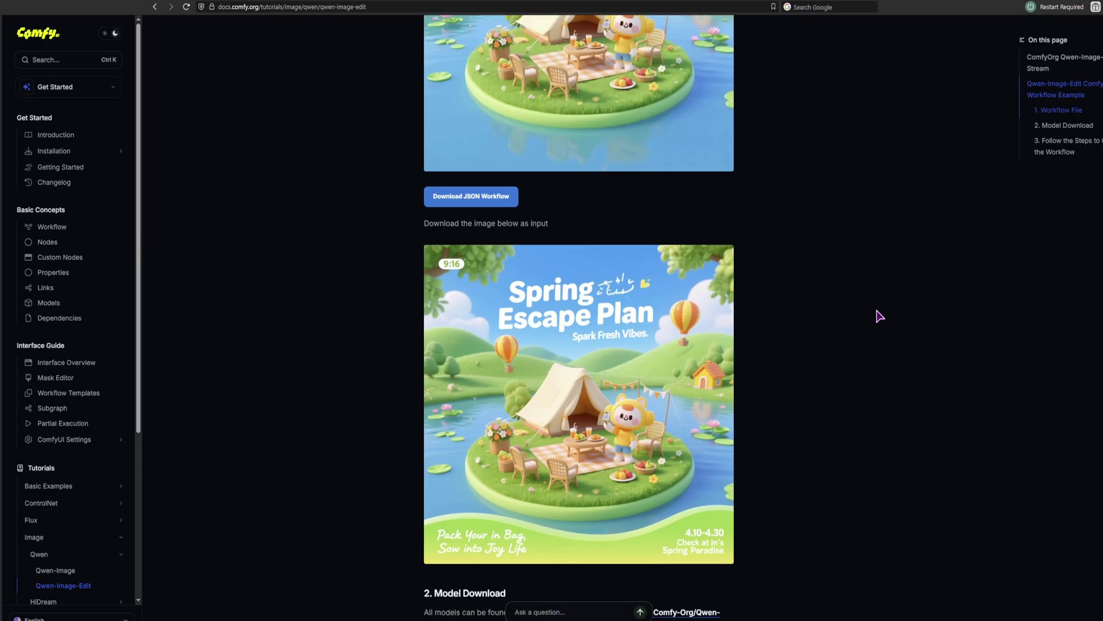
scroll(879, 316, down, 5)
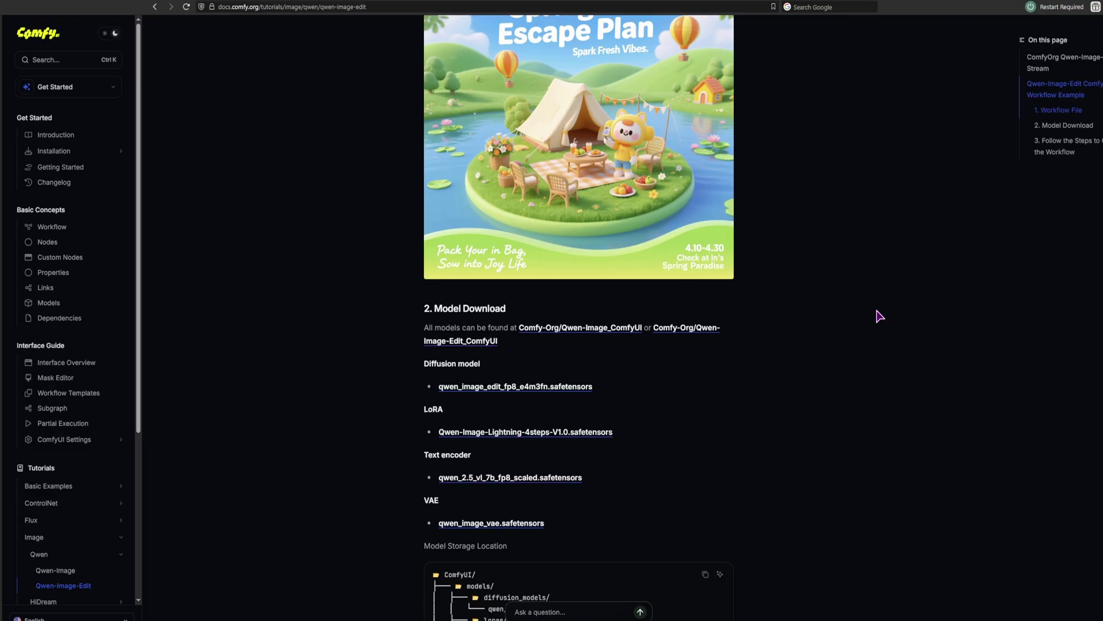
scroll(878, 315, up, 10)
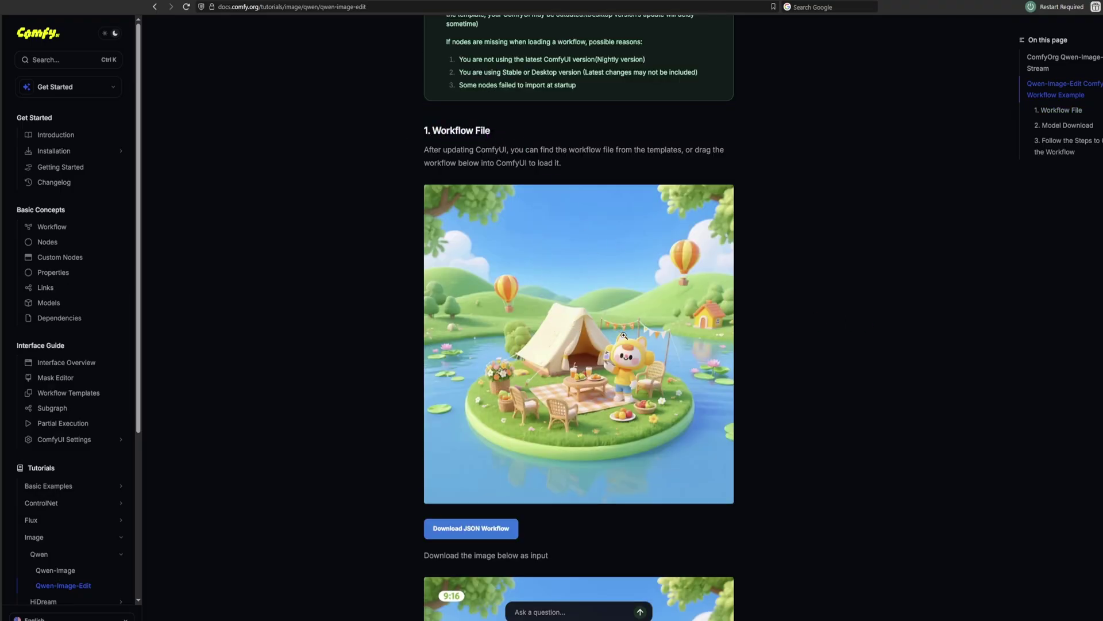
drag(626, 338, 541, 304)
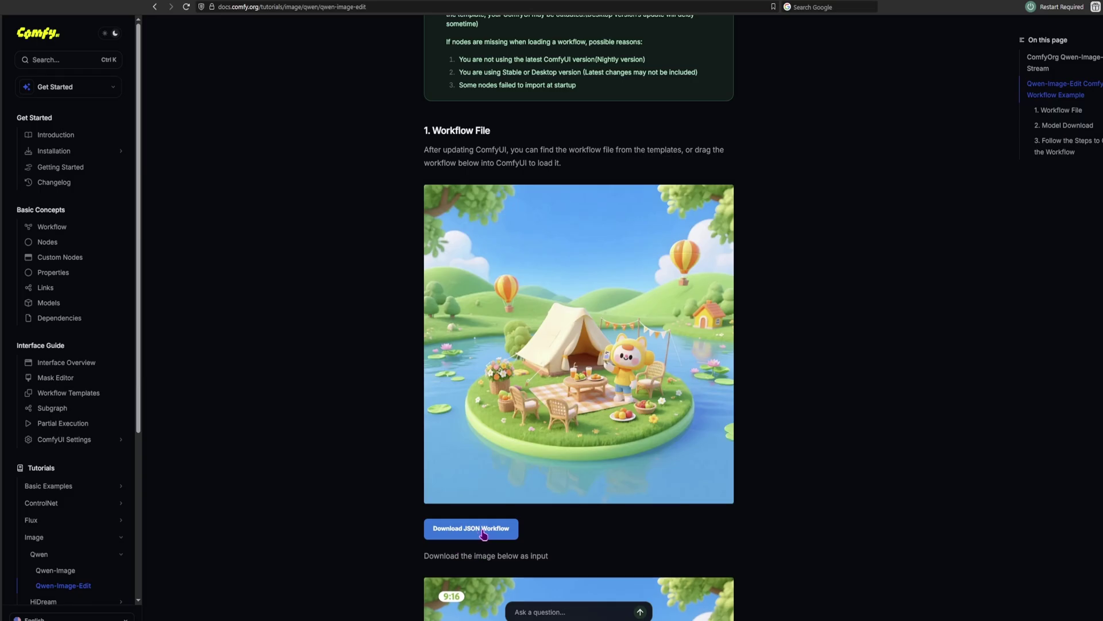